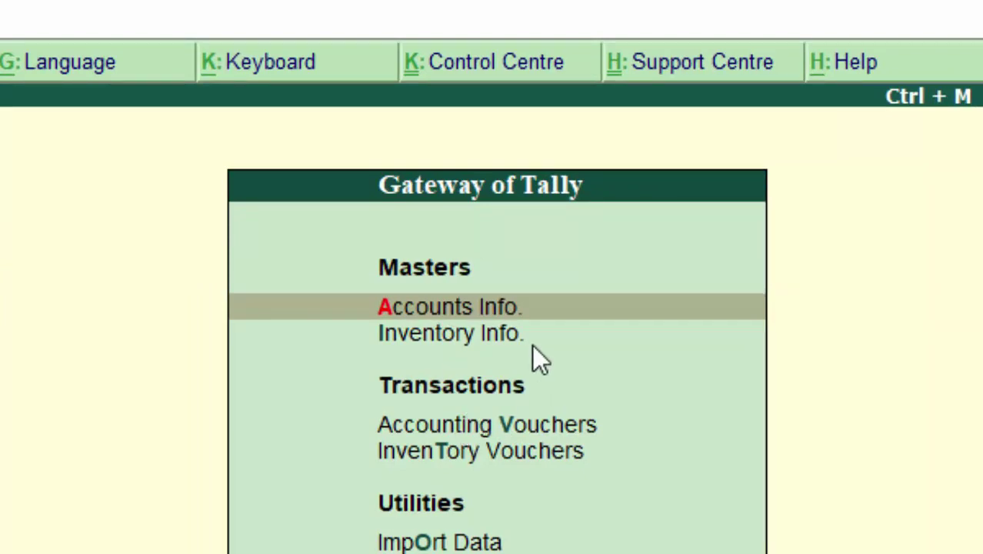
- Start creating a single new ledger from Accounts Info > Ledgers
left_click(504, 336)
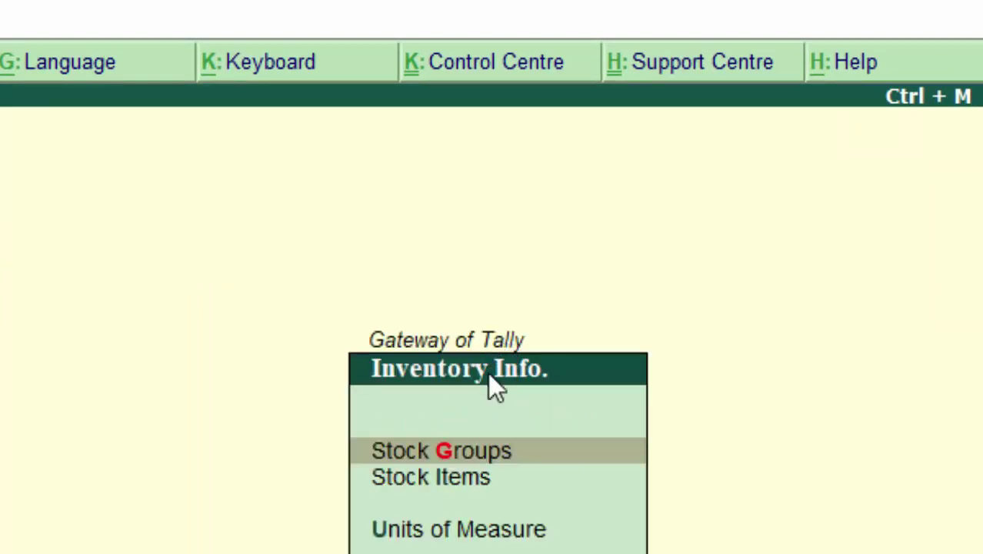
key("Escape")
key("Up")
key("Return")
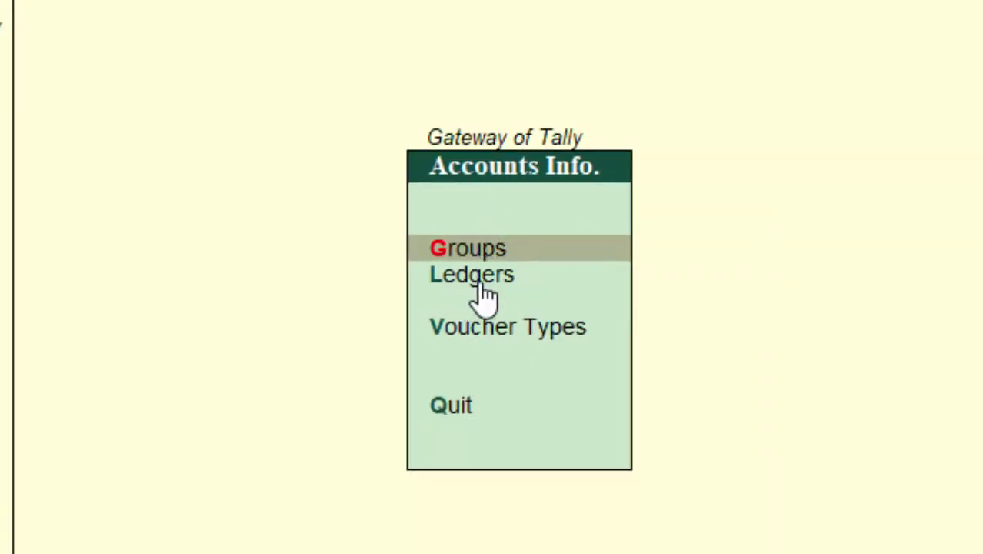
left_click(479, 281)
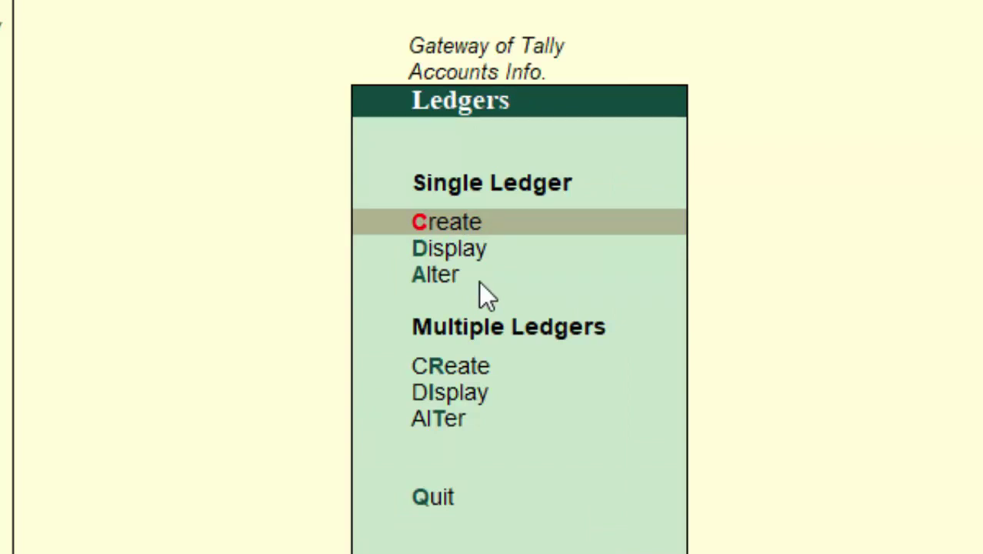
key("Return")
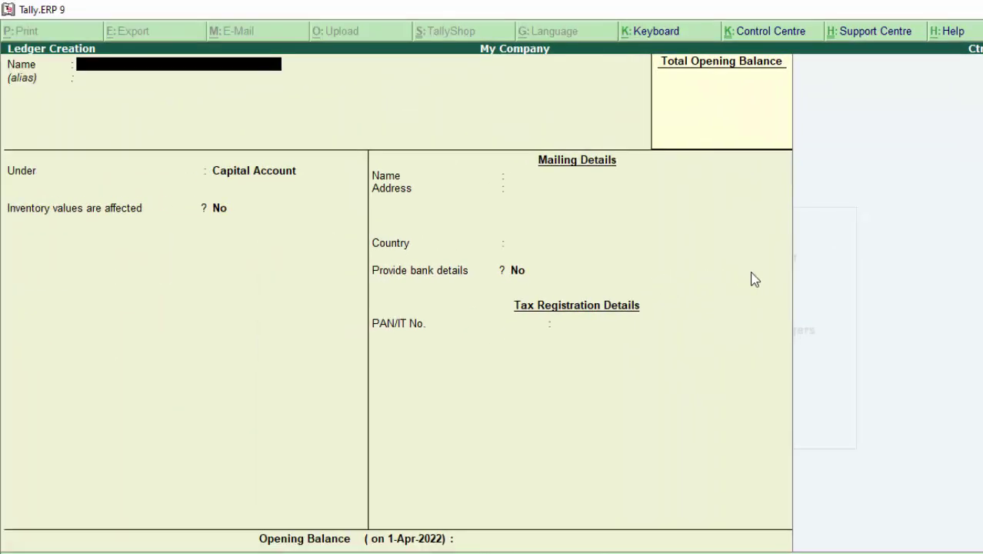
- Save a ledger named 'Capital A/c' under the Capital Account group
type("Ca")
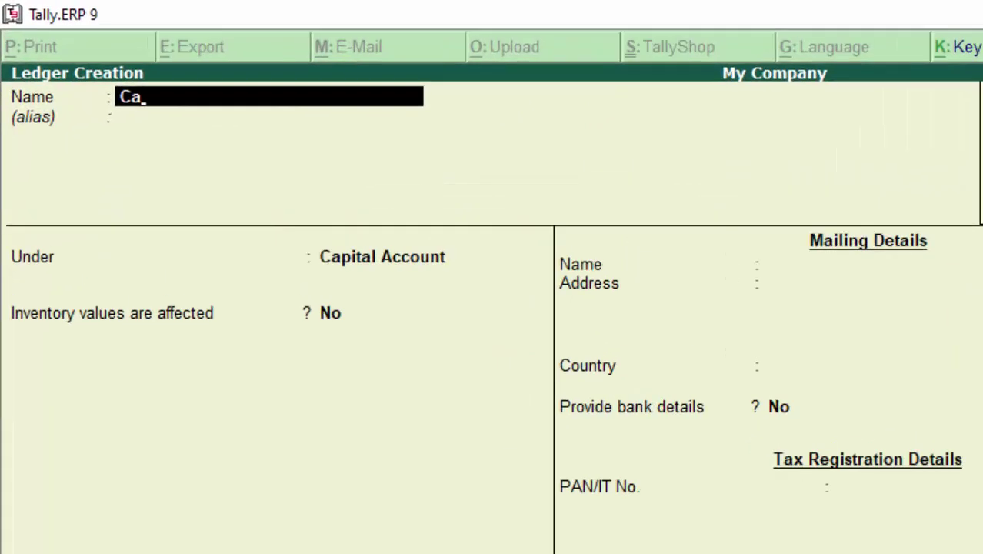
type("pita")
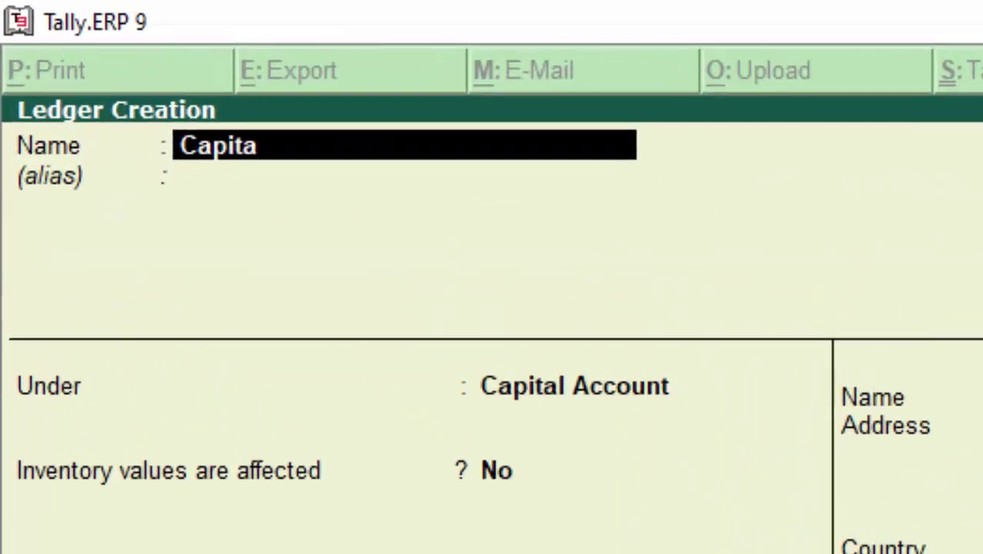
type("l a/")
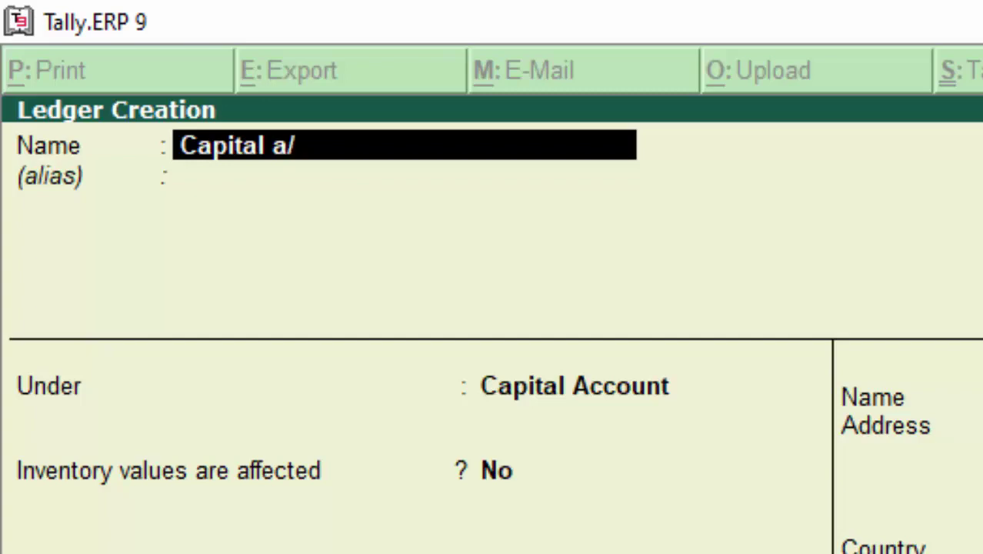
type("c")
key("Return")
key("Return")
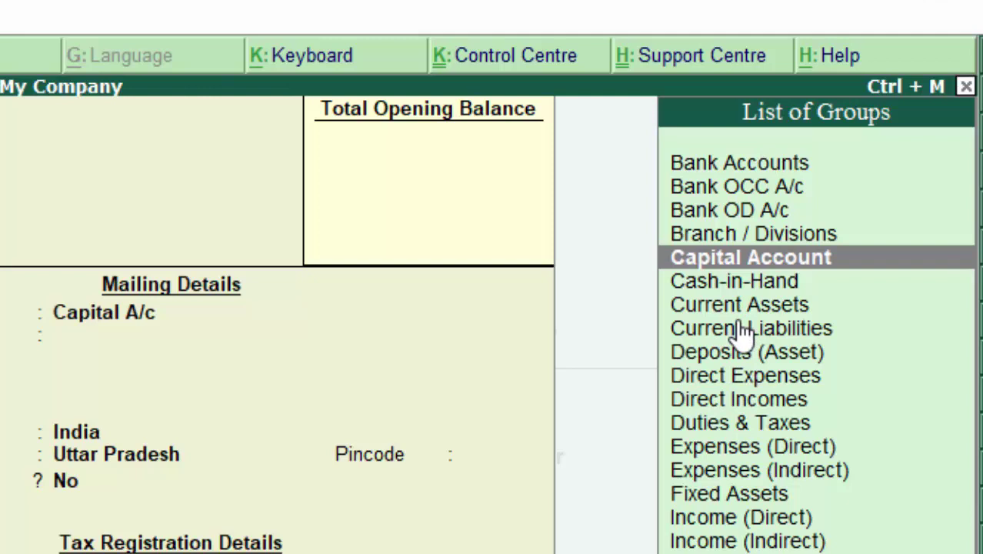
type("c")
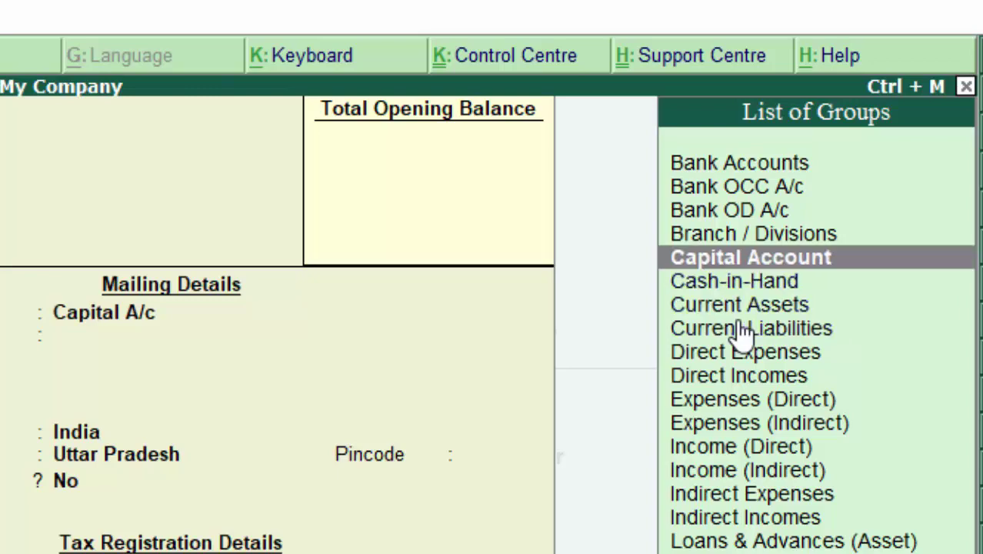
key("Return")
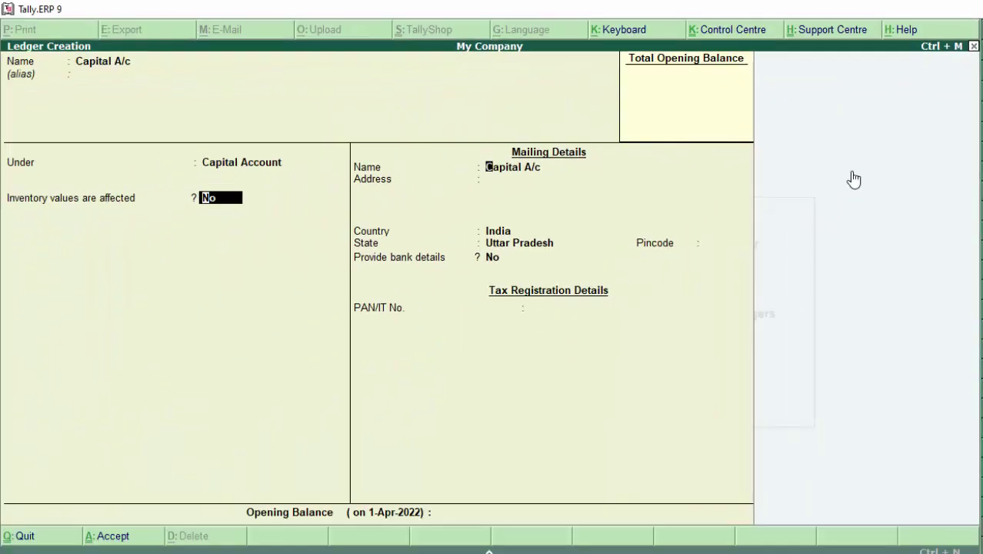
key("Return")
key("Return")
key("Return")
key("Return")
key("Return")
key("Return")
key("Return")
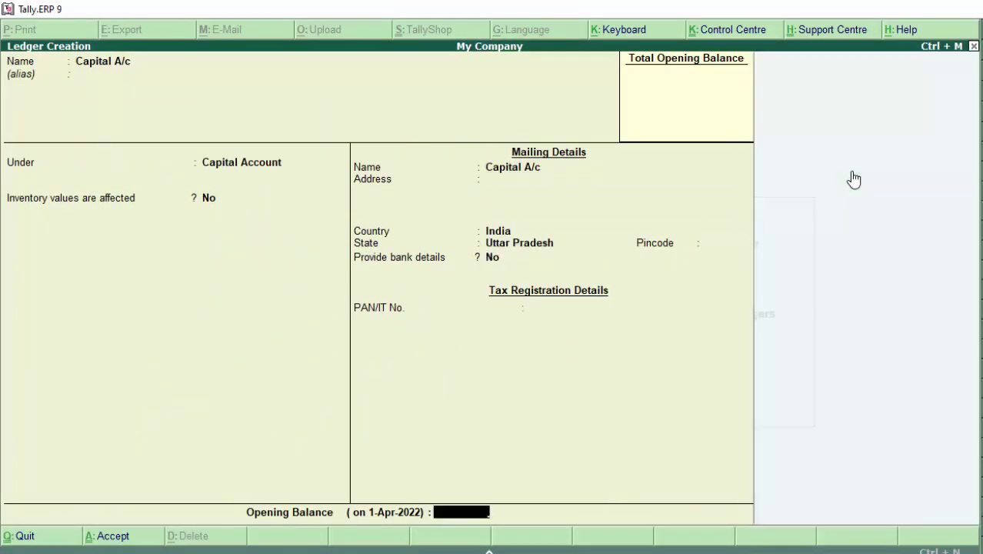
key("Return")
key("Return")
key("Escape")
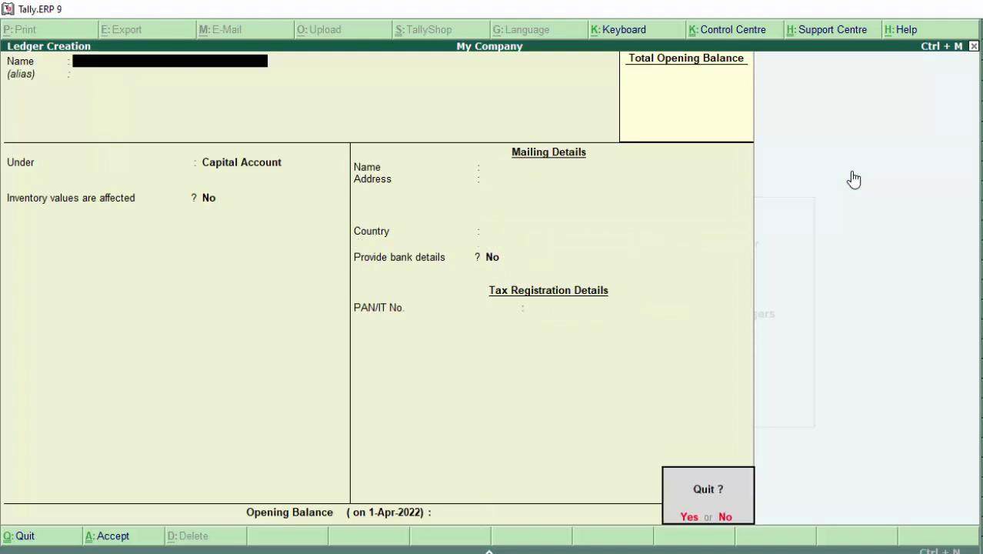
- Quit ledger creation and open accounting voucher entry from the Gateway
key("y")
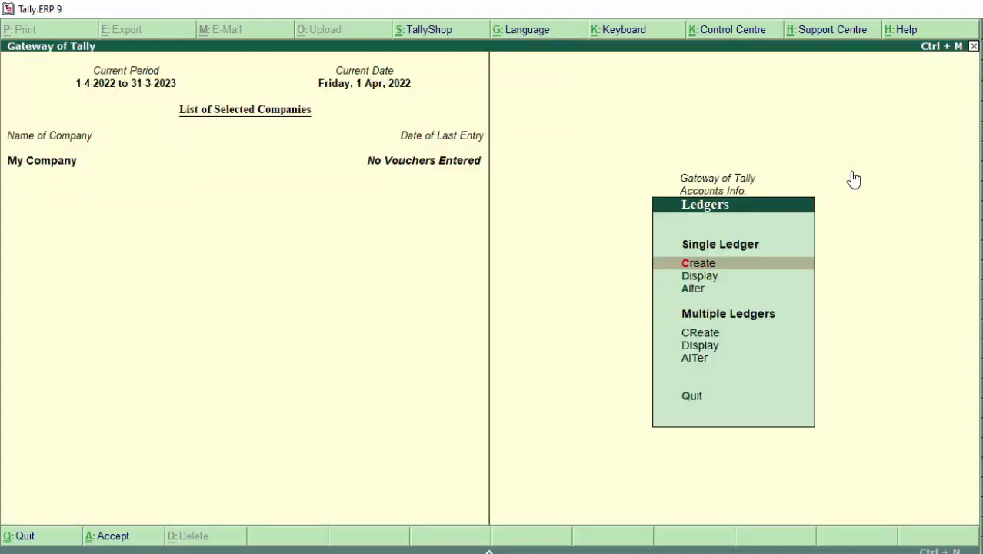
key("Escape")
key("Escape")
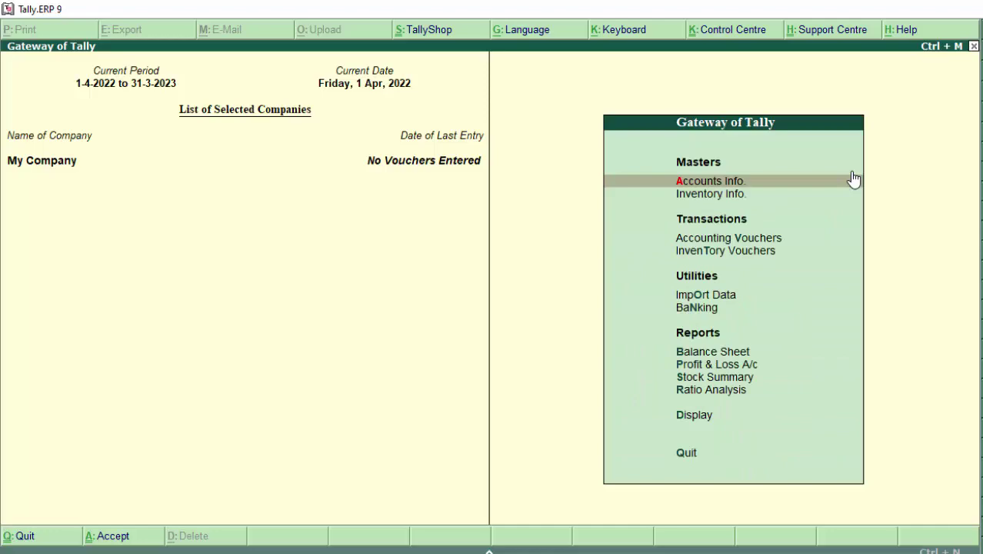
key("Down")
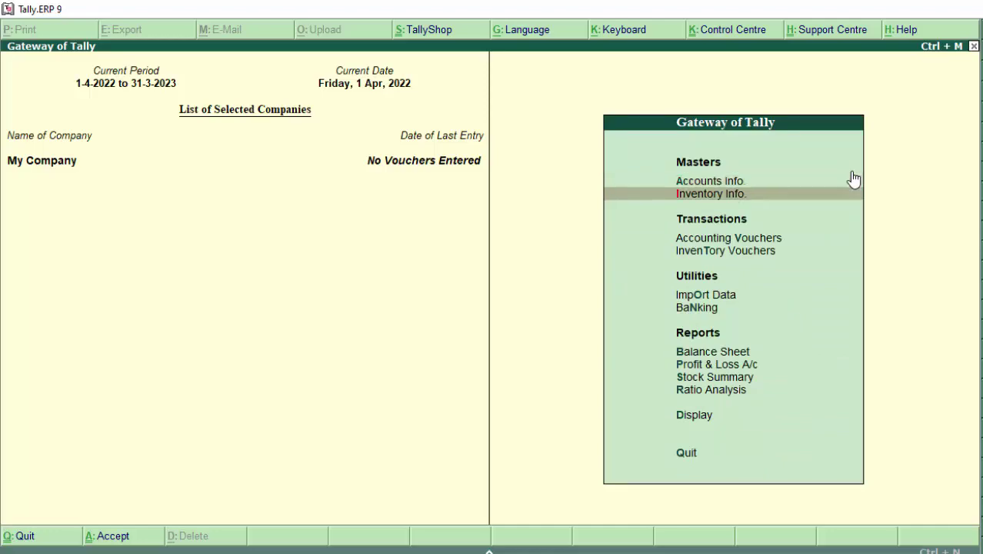
key("Down")
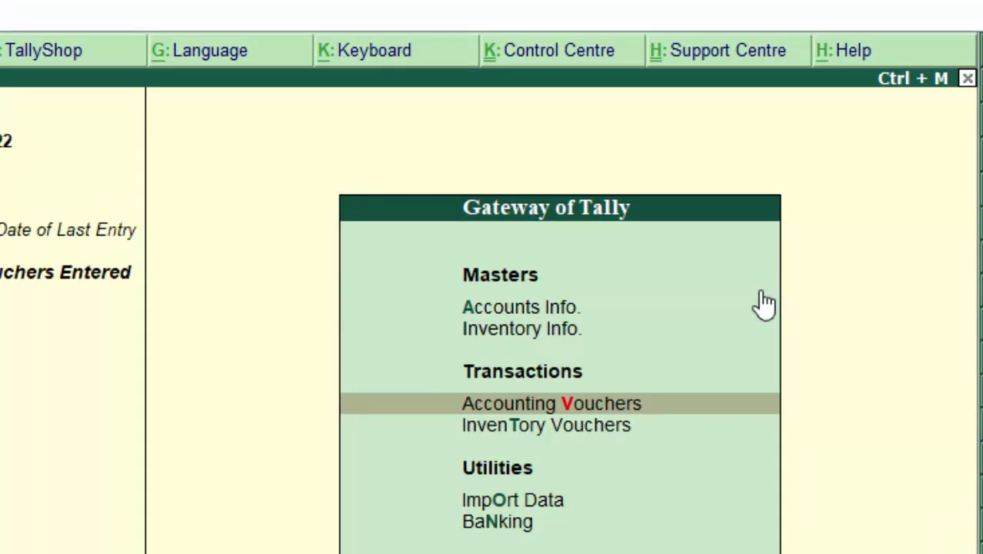
key("Return")
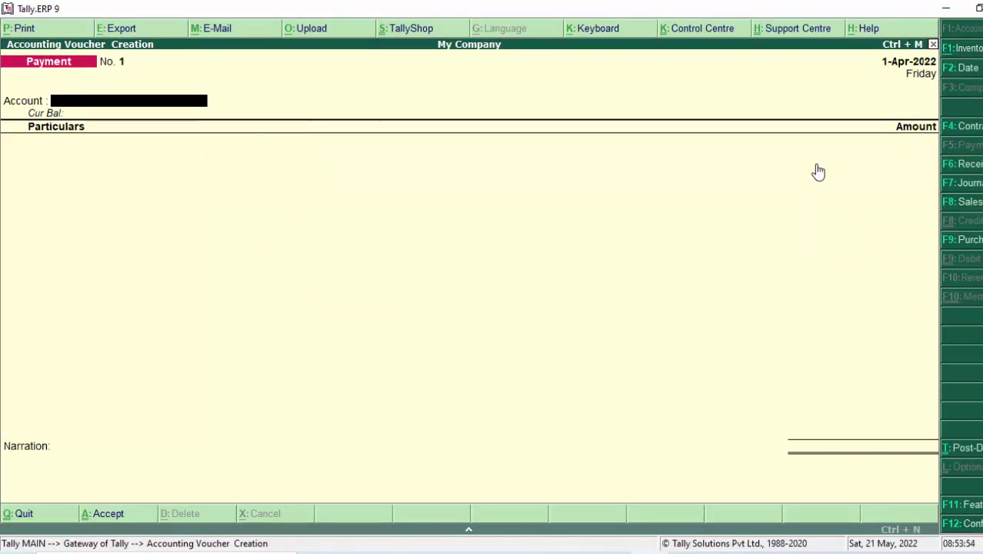
- Configure the Payment voucher with single entry mode off and Cr/Dr instead of To/By
key("F12")
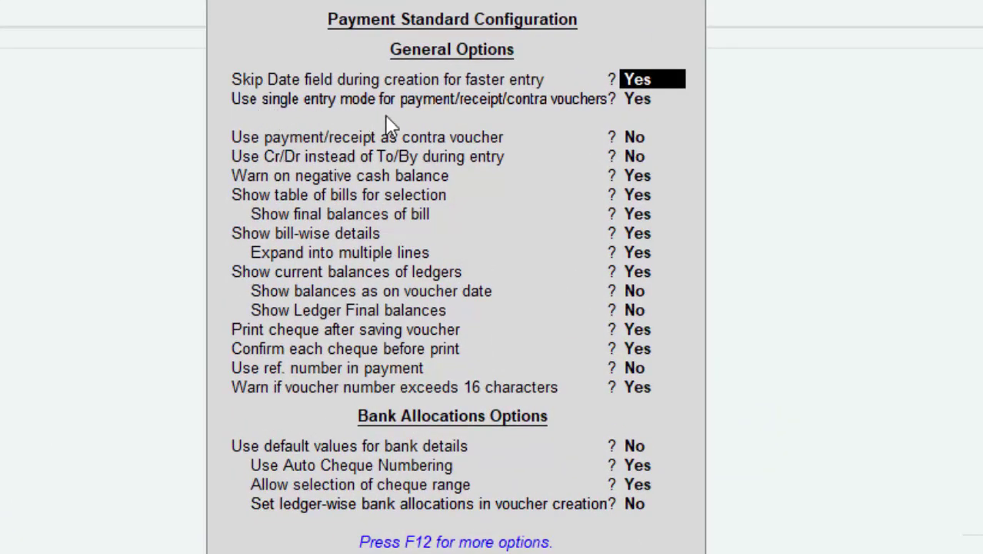
left_click(642, 99)
type("n")
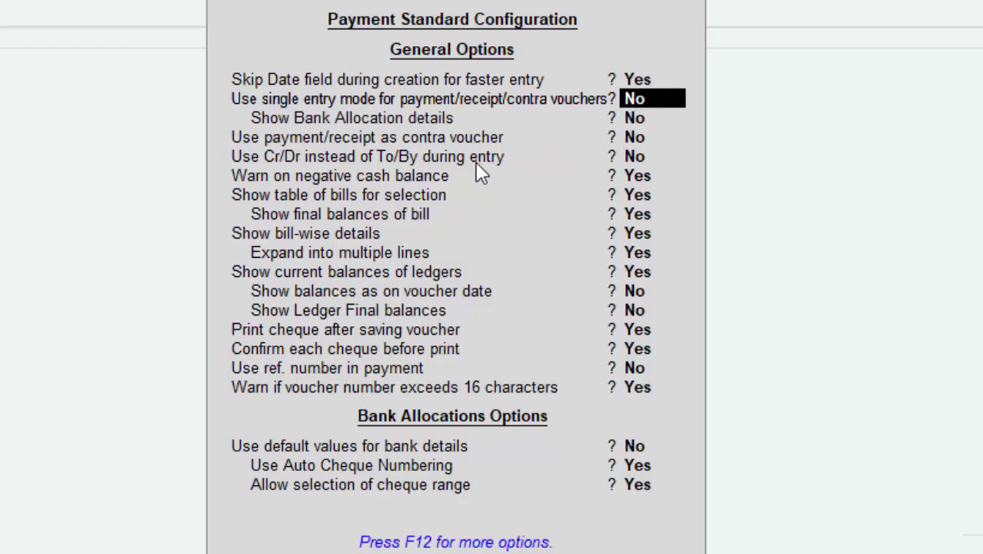
left_click(632, 159)
type("y")
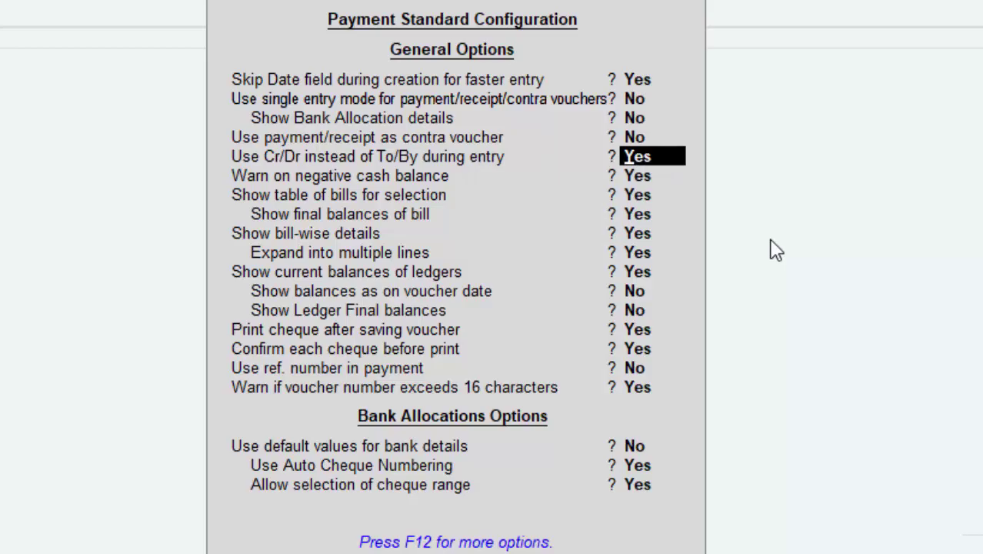
key("ctrl+a")
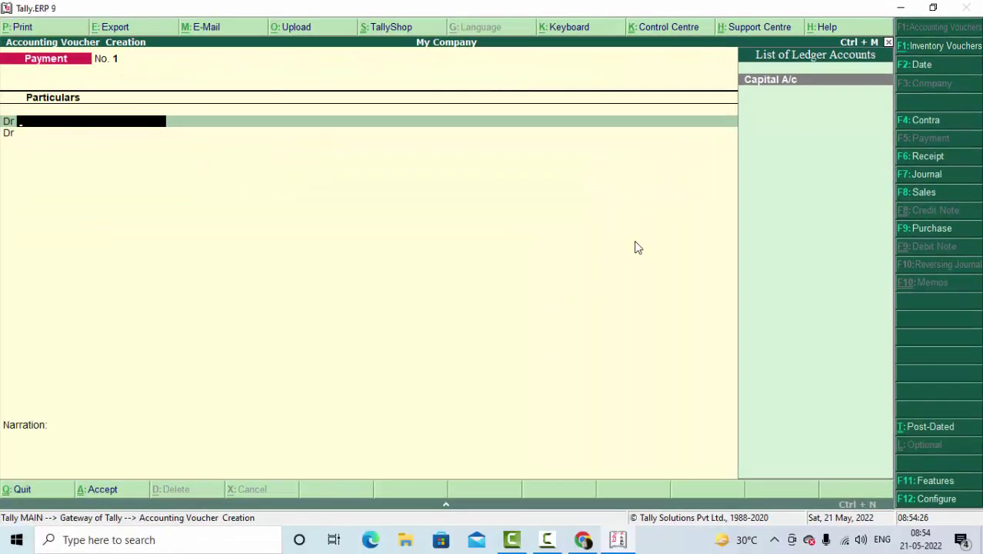
- Enter a Receipt crediting Capital A/c 6,00,000 and debiting Cash
key("F6")
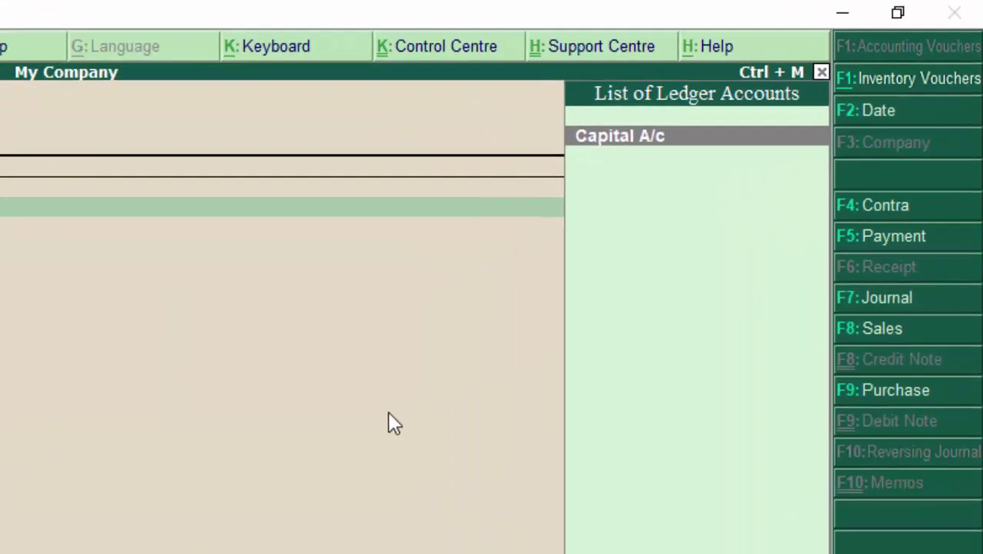
key("Return")
type("6")
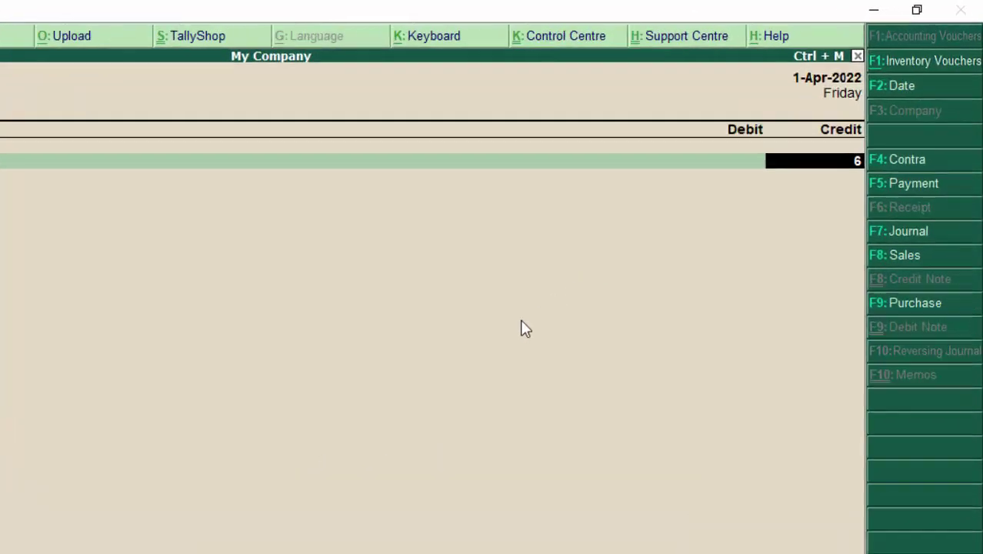
type("00")
type("00")
type("0")
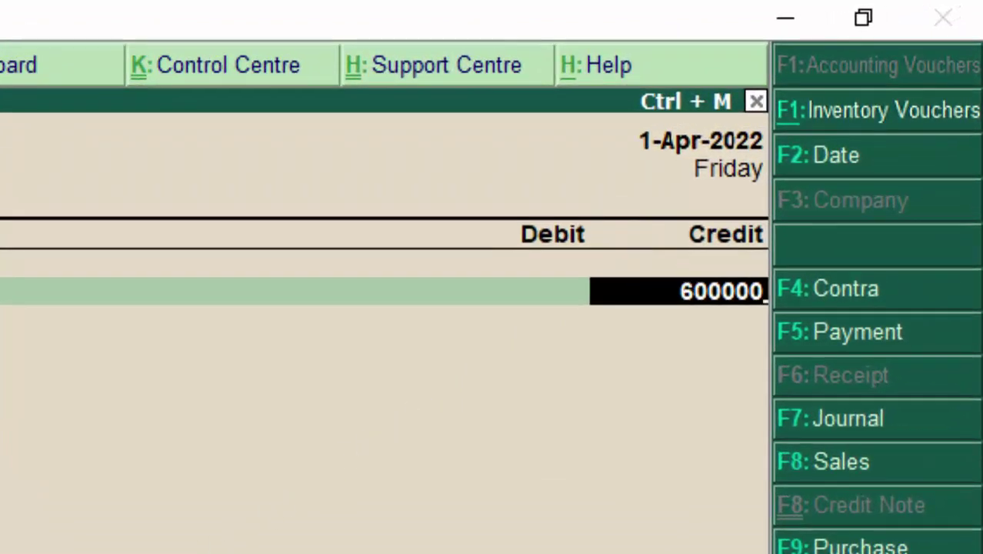
key("Return")
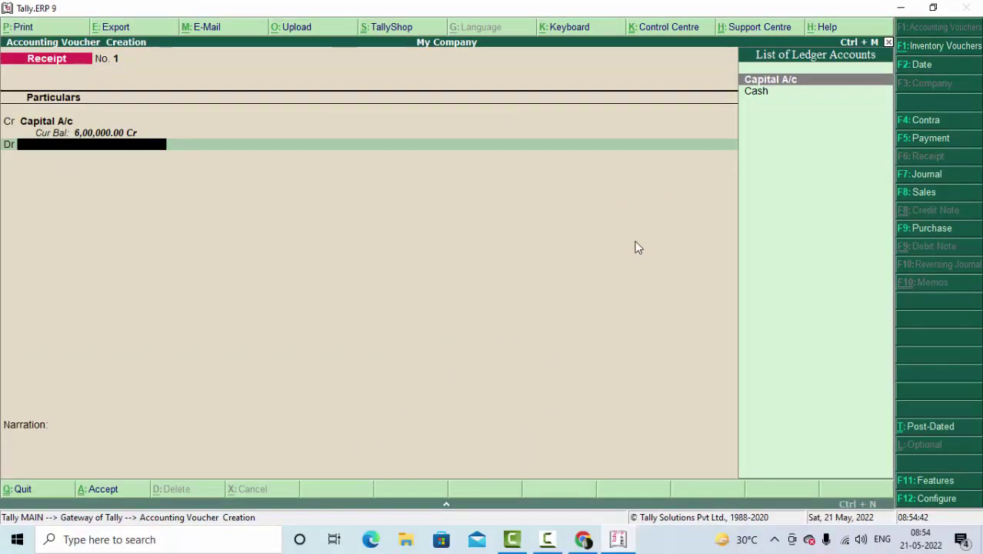
key("Down")
key("Return")
key("Return")
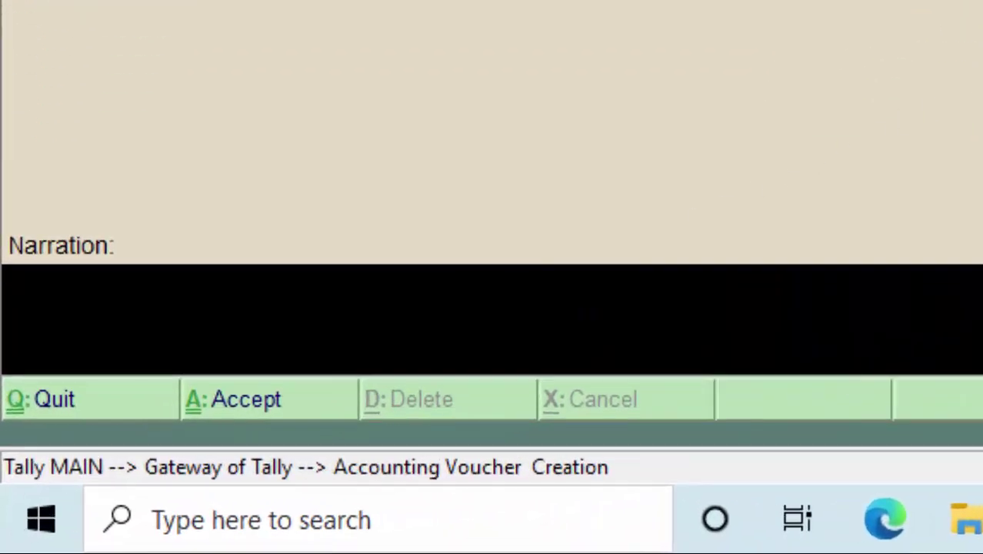
- Add narration 'Capital has been received in company' and save the receipt
type("Capi")
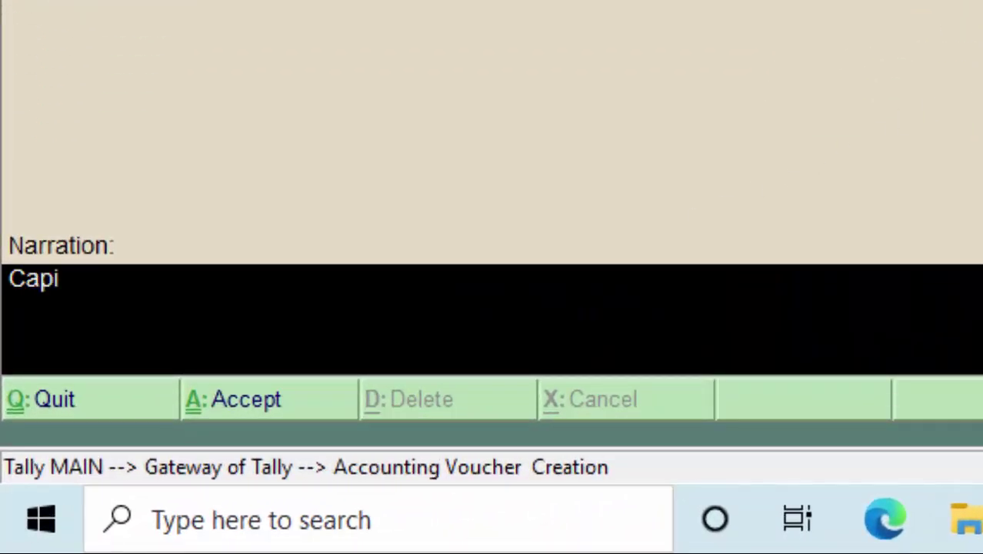
type("tal h")
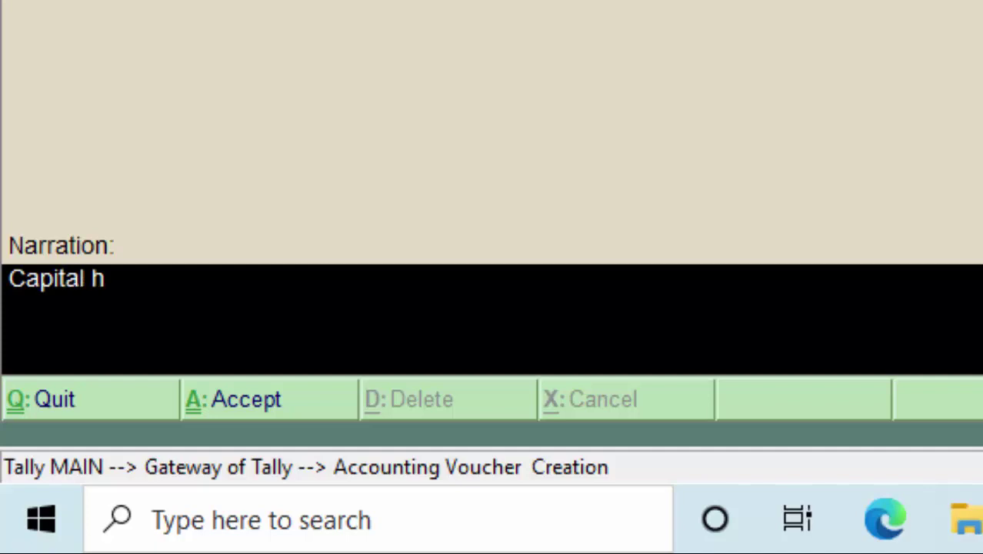
type("as bee")
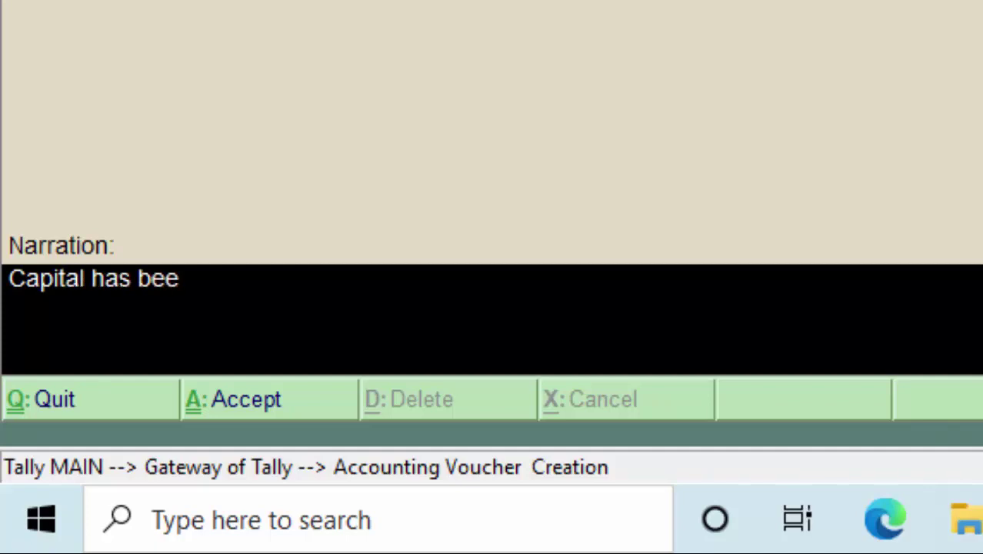
type("m")
key("BackSpace")
type("n")
type(" receive")
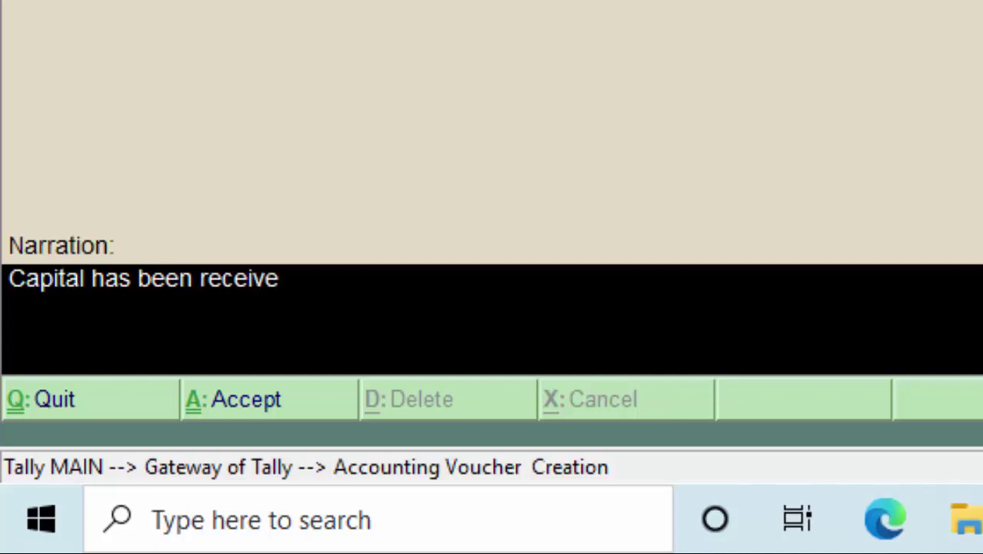
type("d in c")
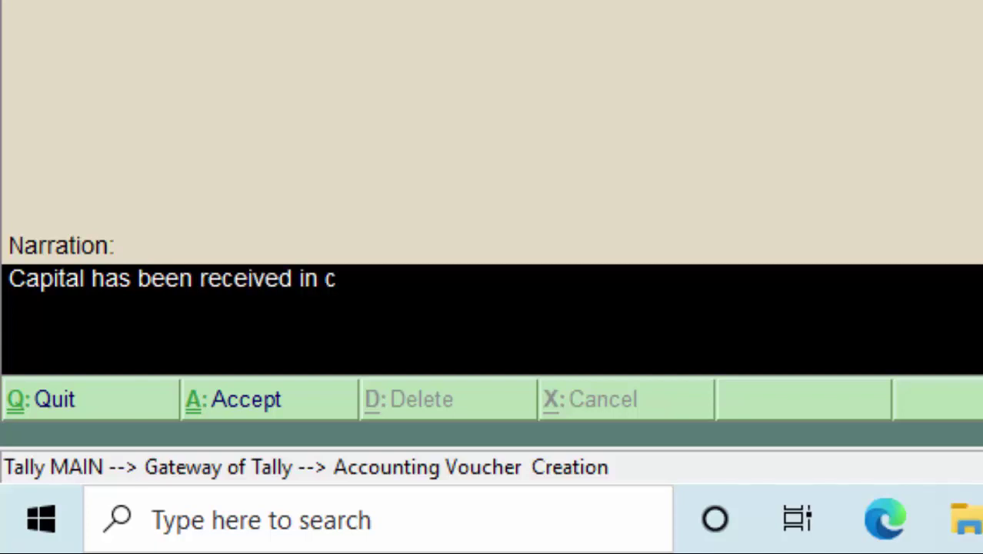
type("ompan")
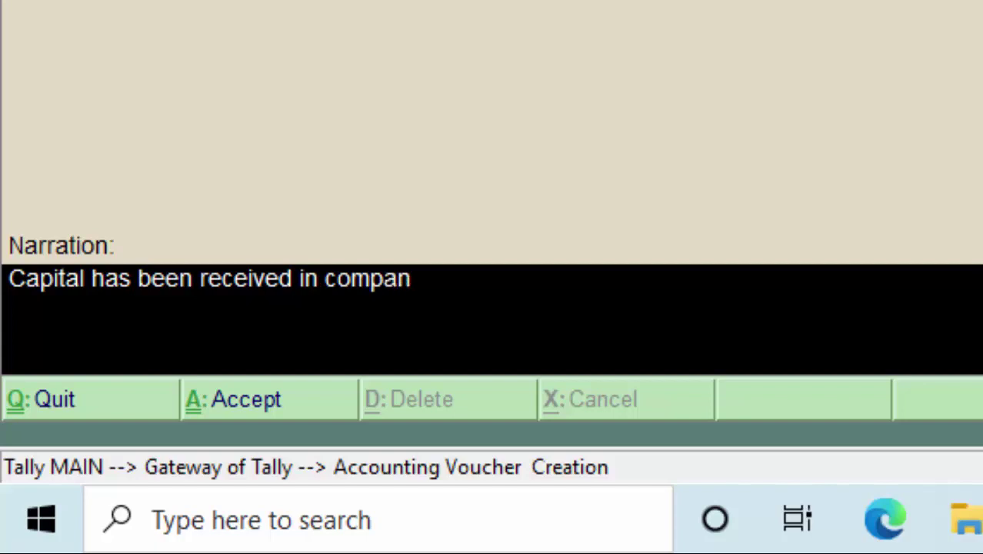
type("y")
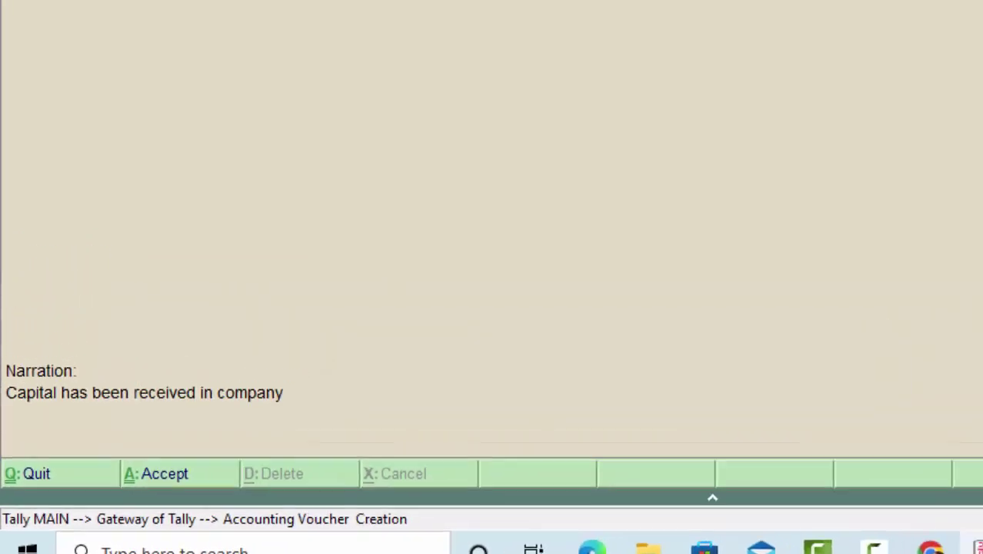
key("Return")
key("Return")
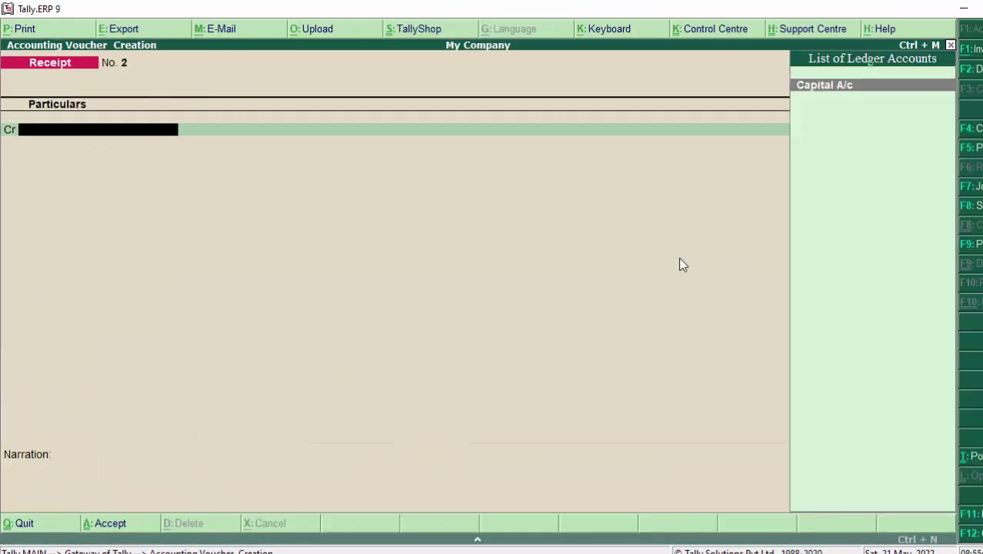
- Open the Capital A/c receipt voucher from the Day Book
key("Escape")
key("Return")
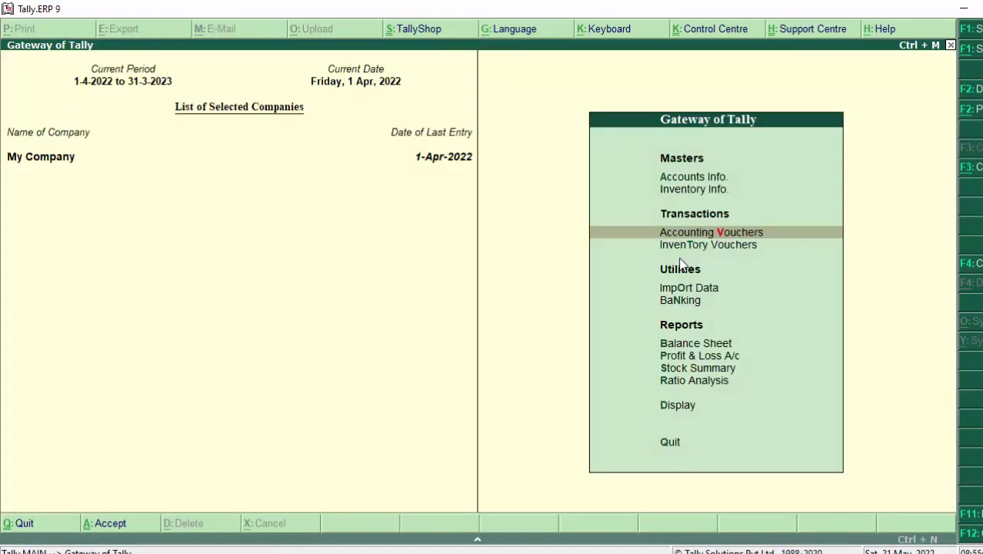
key("d")
key("a")
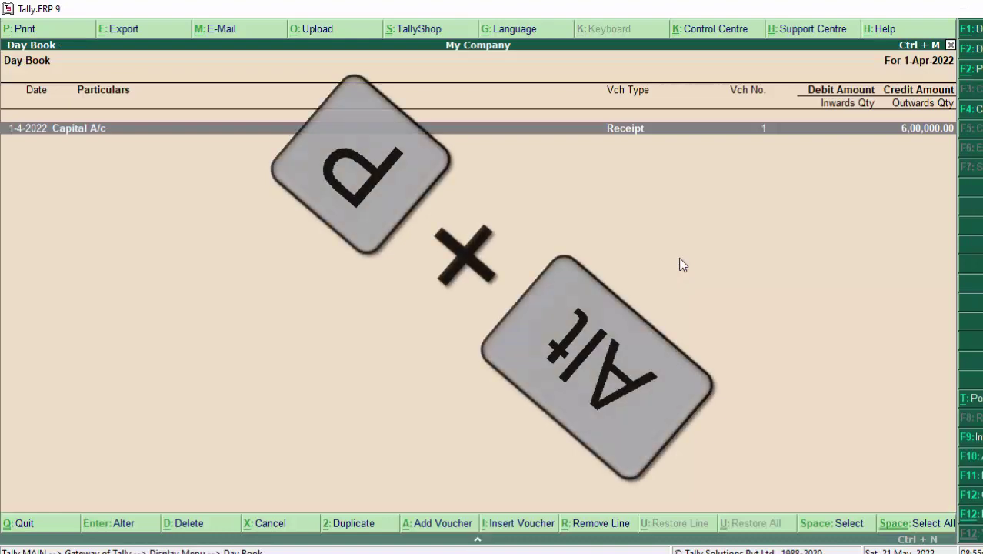
key("Return")
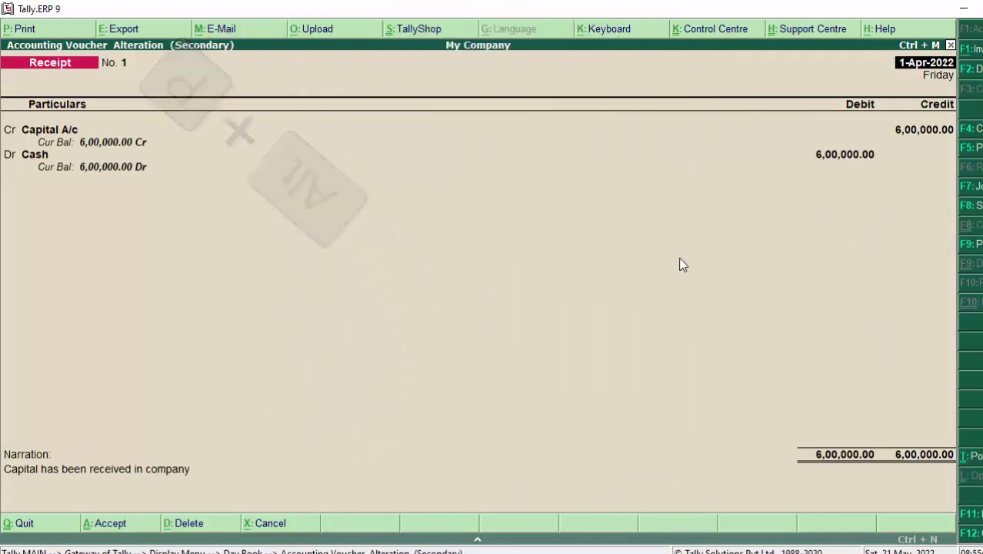
- Bring up the voucher printing settings, cancelling the PDF file save
key("alt+p")
key("Return")
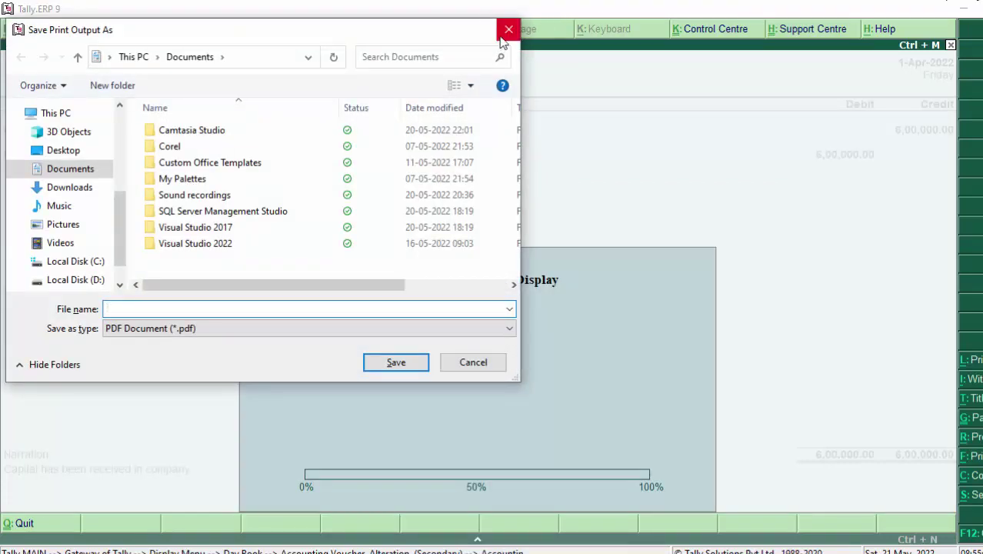
left_click(508, 30)
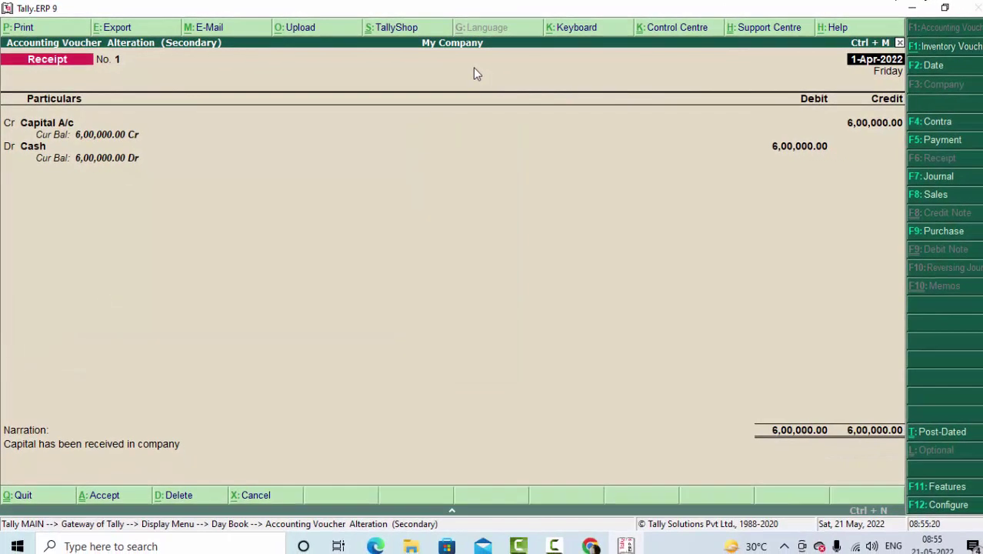
key("alt+p")
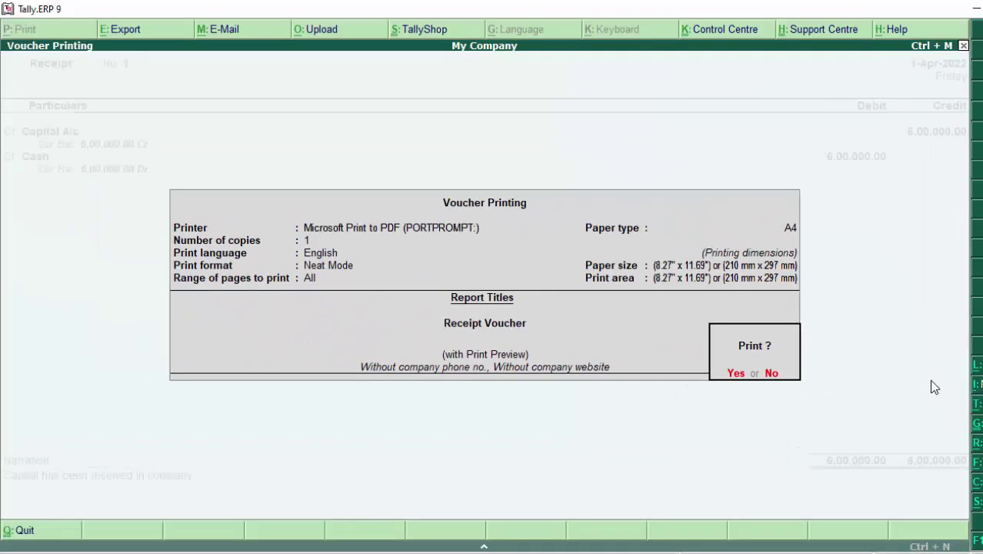
- Preview the ₹6,00,000 Receipt No. 1 printout, then close the preview, voucher and Day Book
left_click(732, 374)
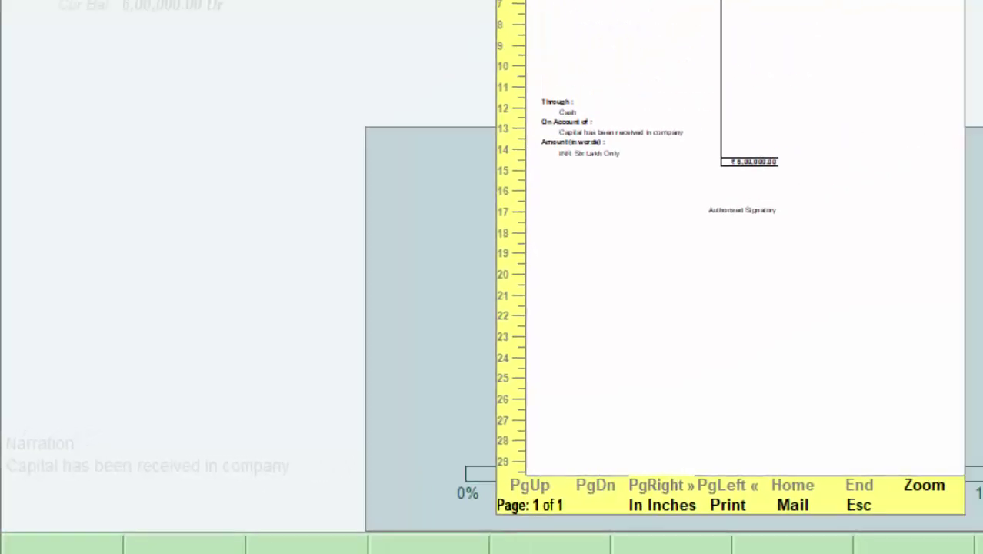
key("Escape")
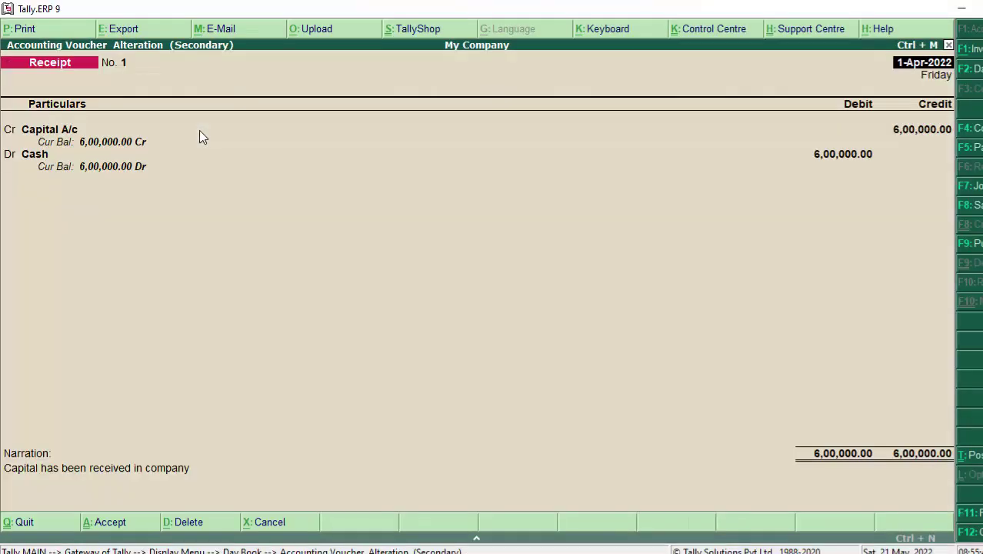
key("Escape")
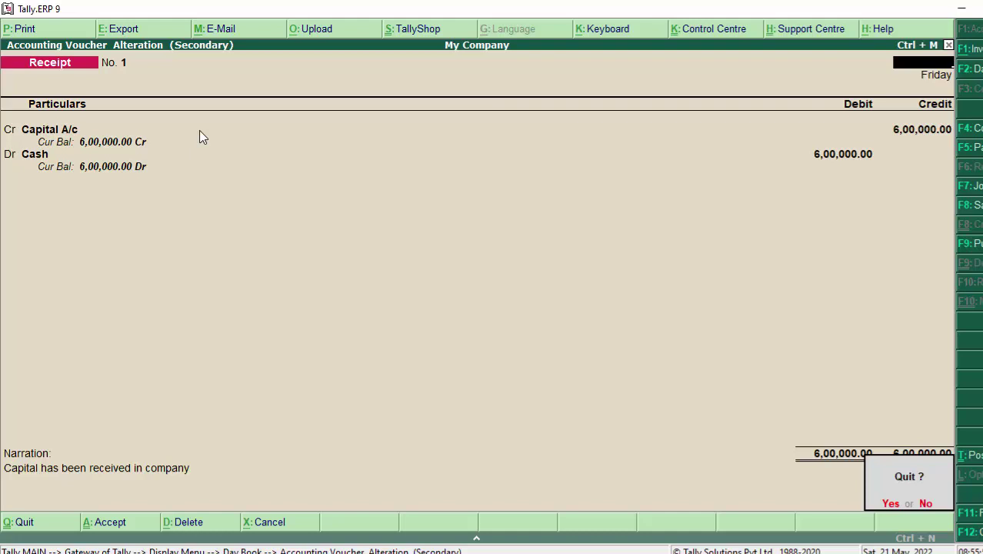
key("y")
key("Escape")
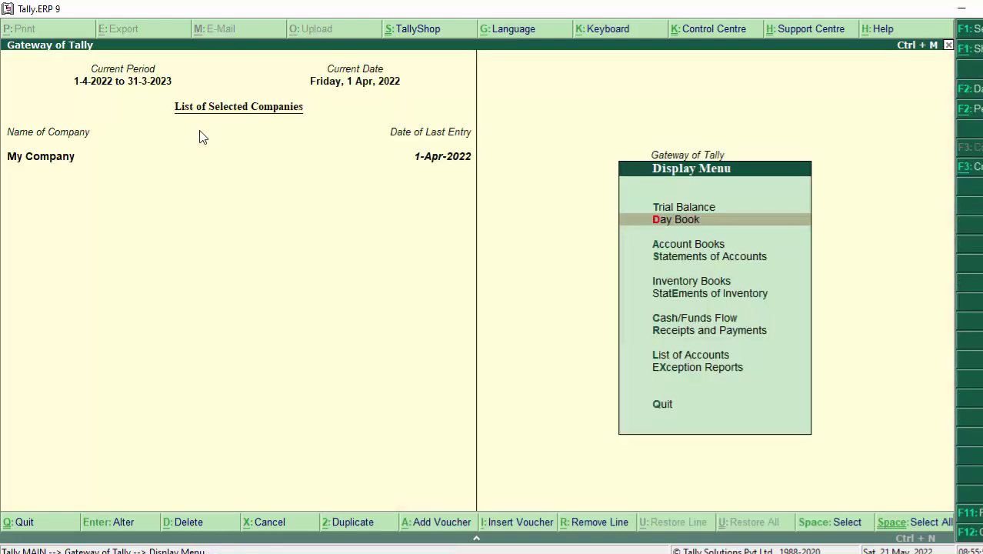
- Leave the Display Menu for the main Gateway of Tally
key("Escape")
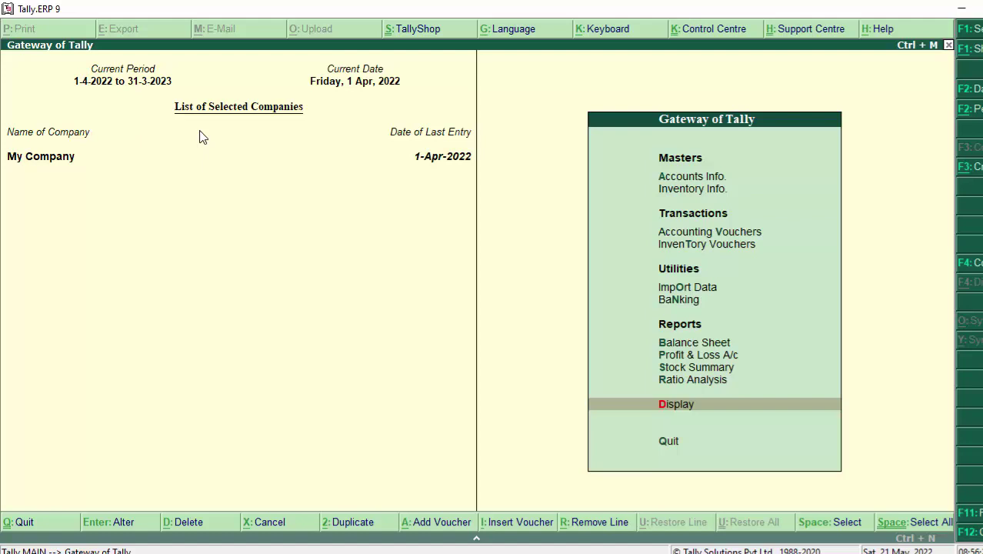
- Start a Purchase voucher with supplier invoice number 2345
key("Up")
key("Up")
key("Up")
key("Up")
key("Up")
key("Up")
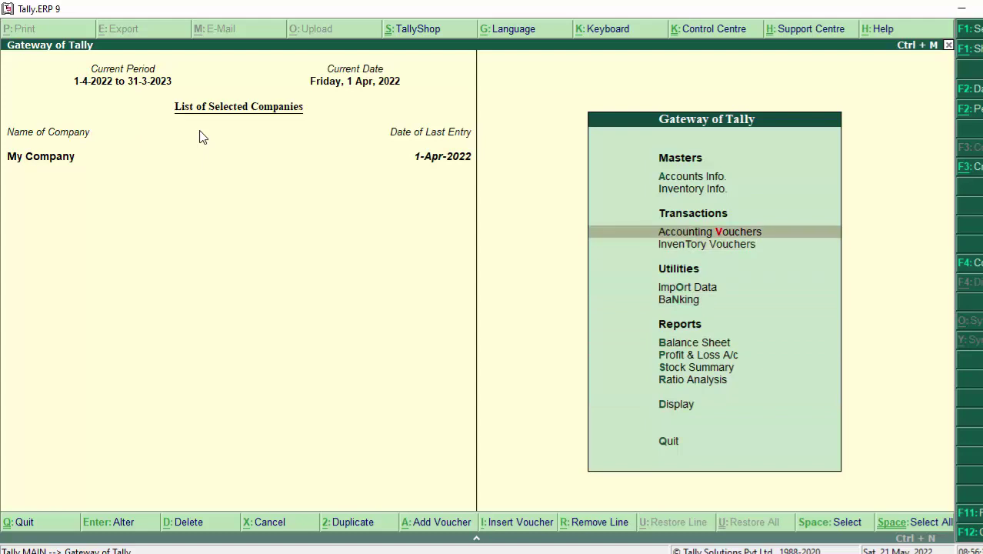
key("Return")
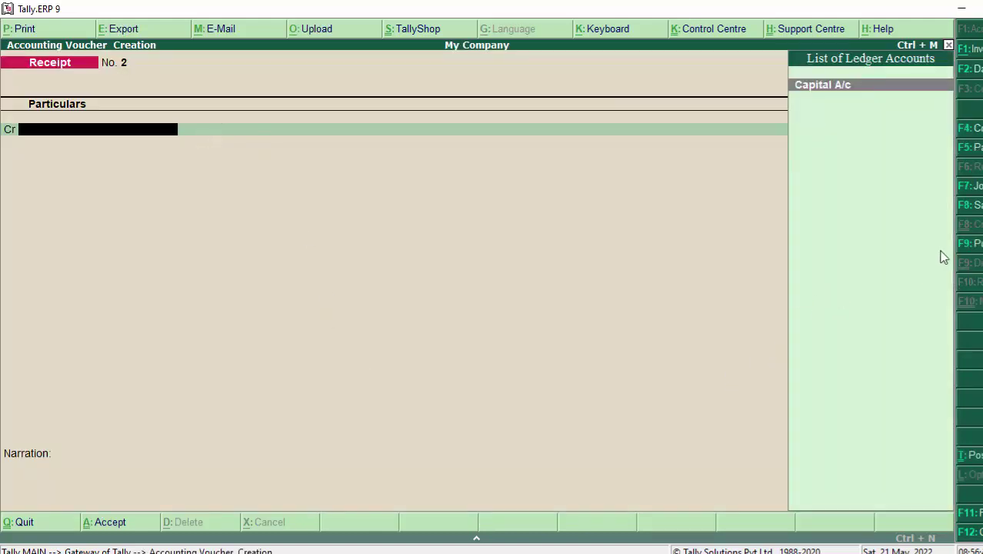
left_click(915, 229)
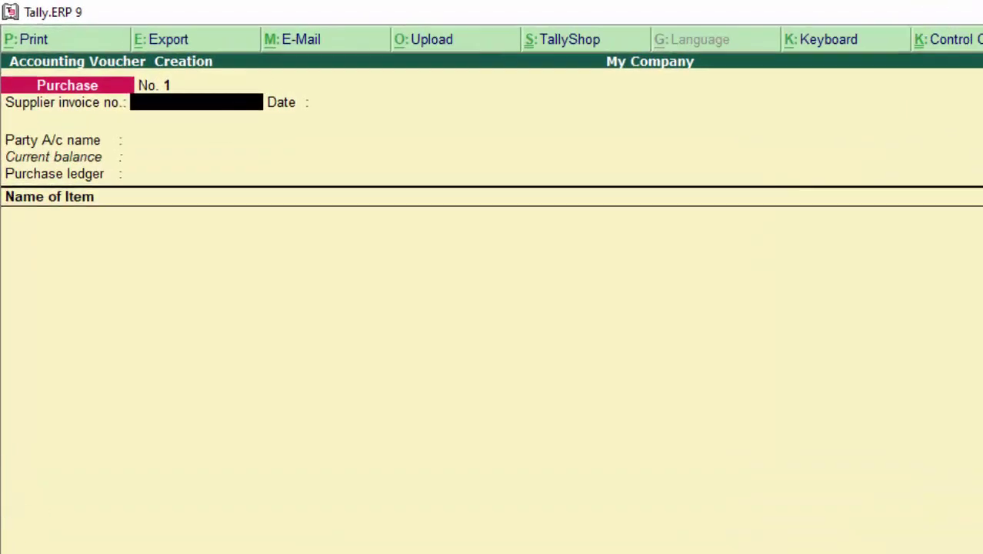
type("2345")
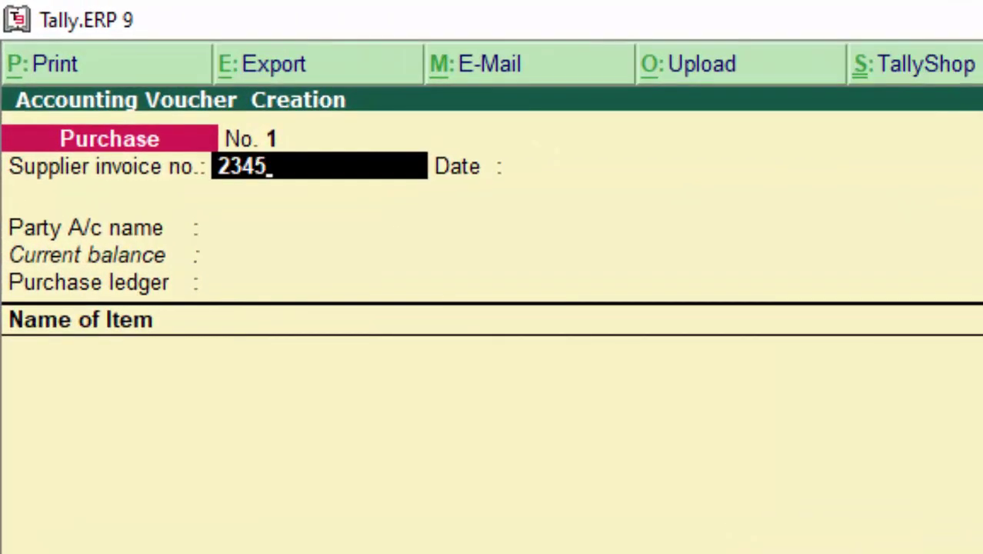
key("Return")
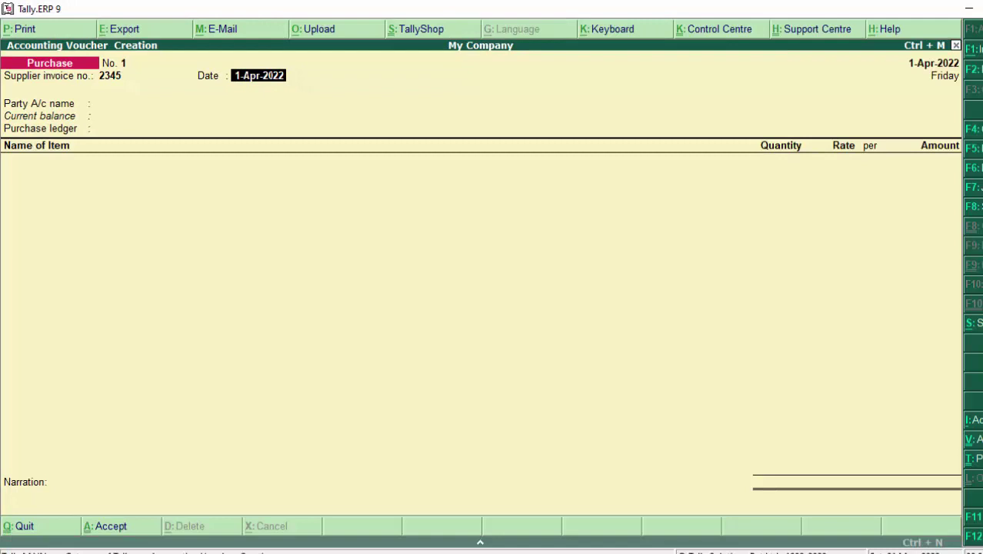
- Set both the voucher date and invoice date to 1-May-2022
key("F2")
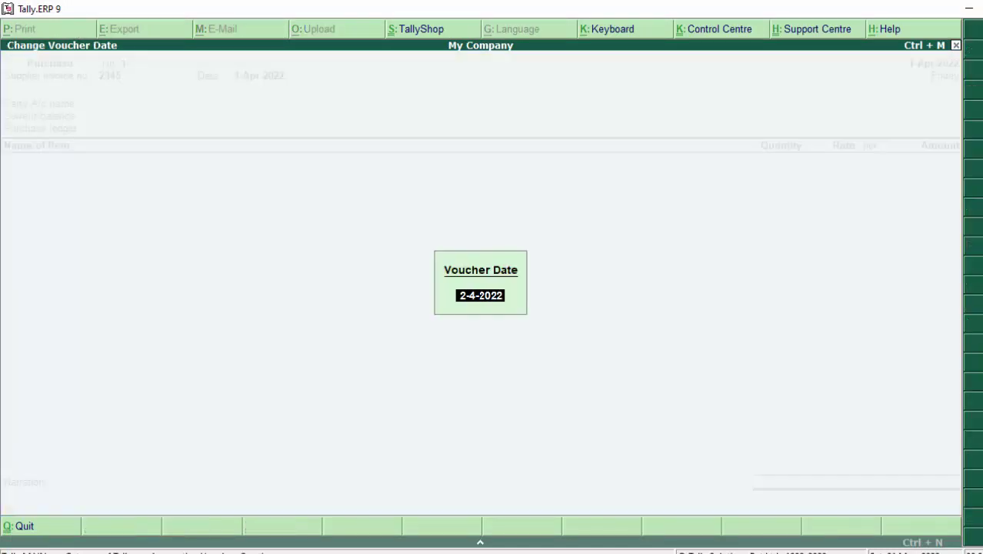
type("1")
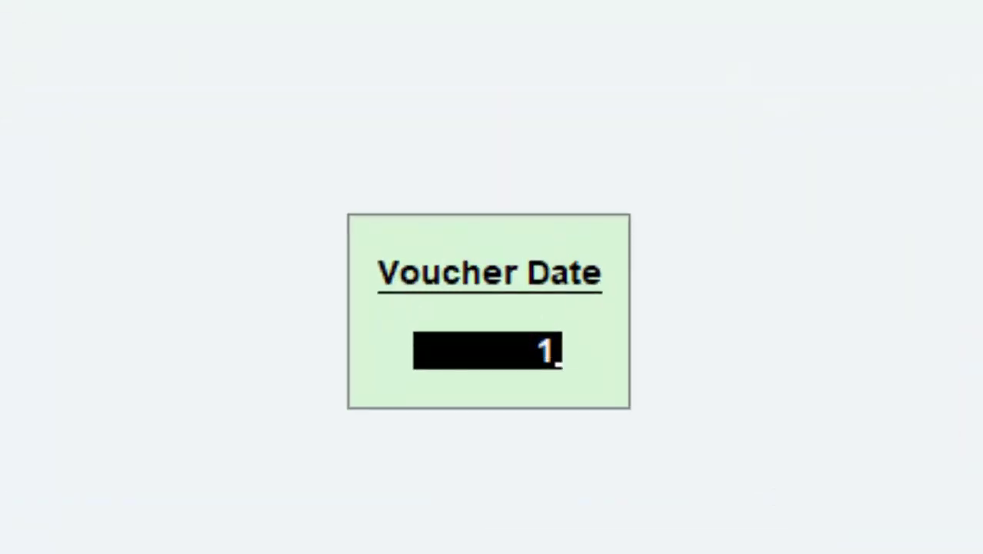
type("-5-2")
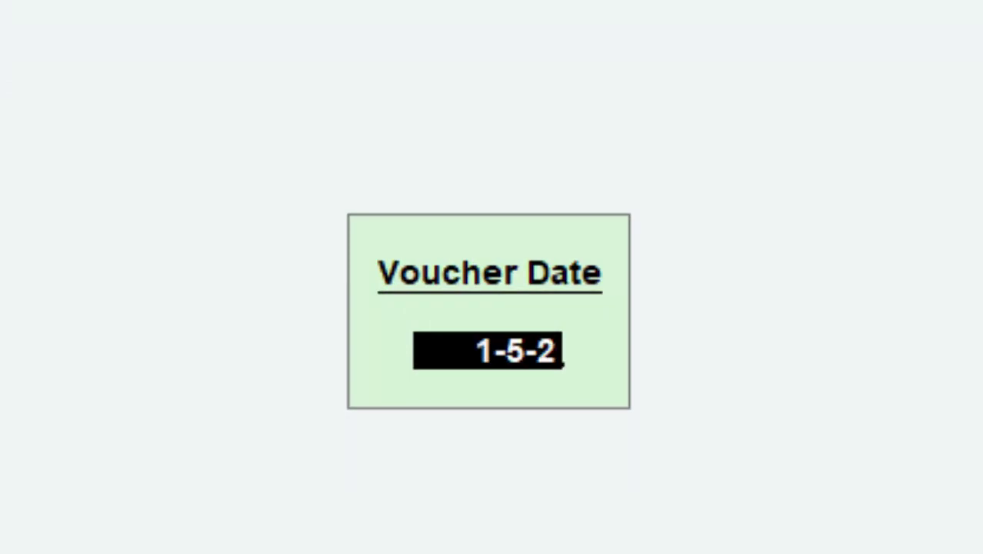
type("2")
key("Return")
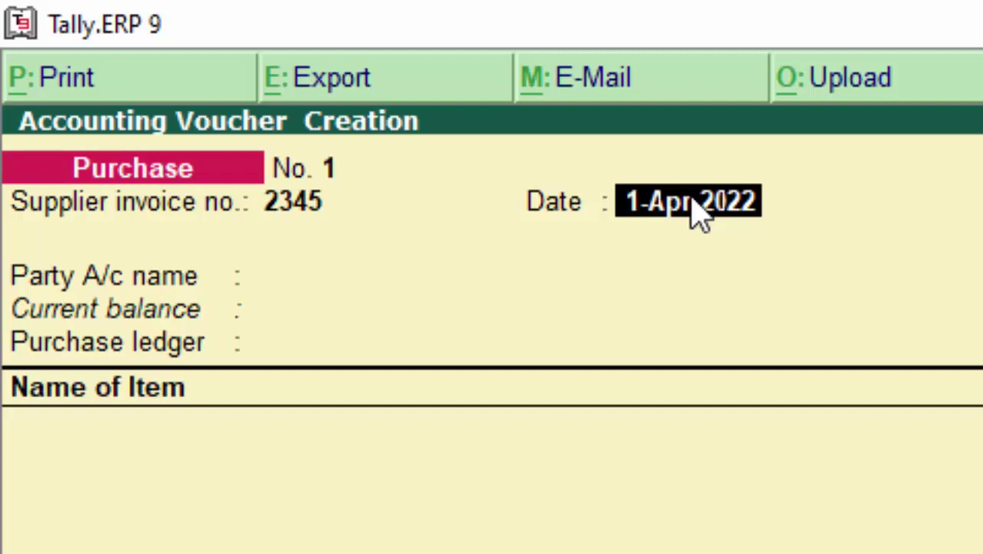
type("1-5-")
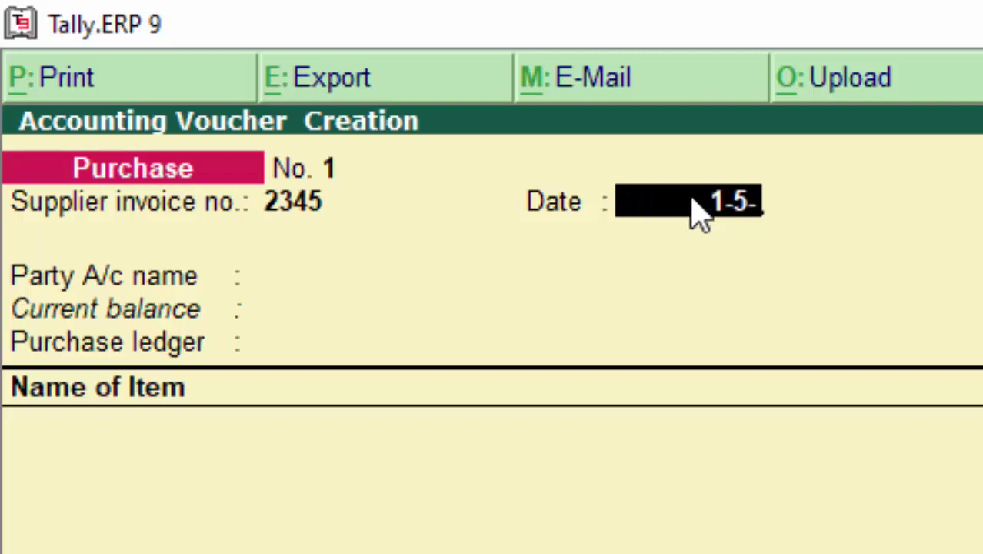
type("22")
key("Return")
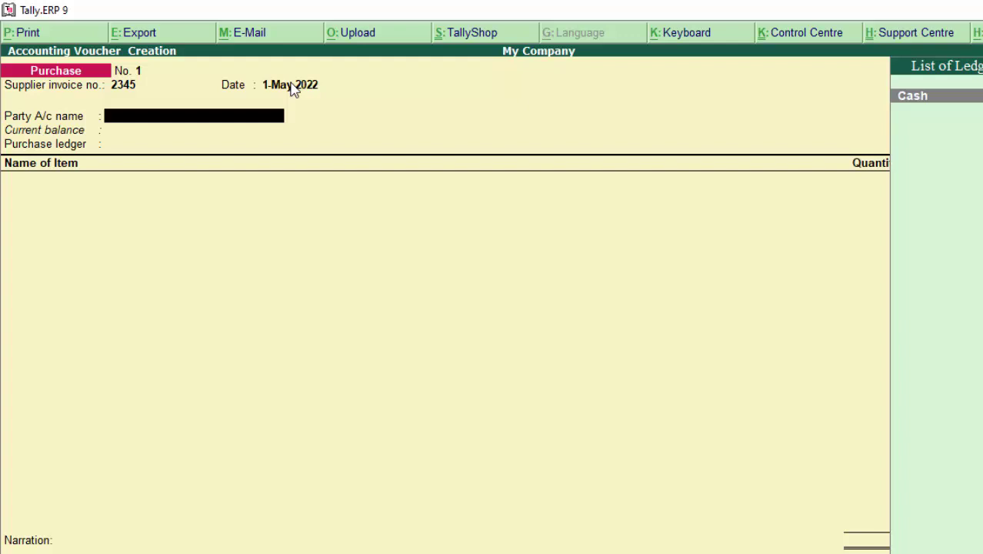
- Create a party ledger with the supplier's name under Sundry Creditors
key("alt+c")
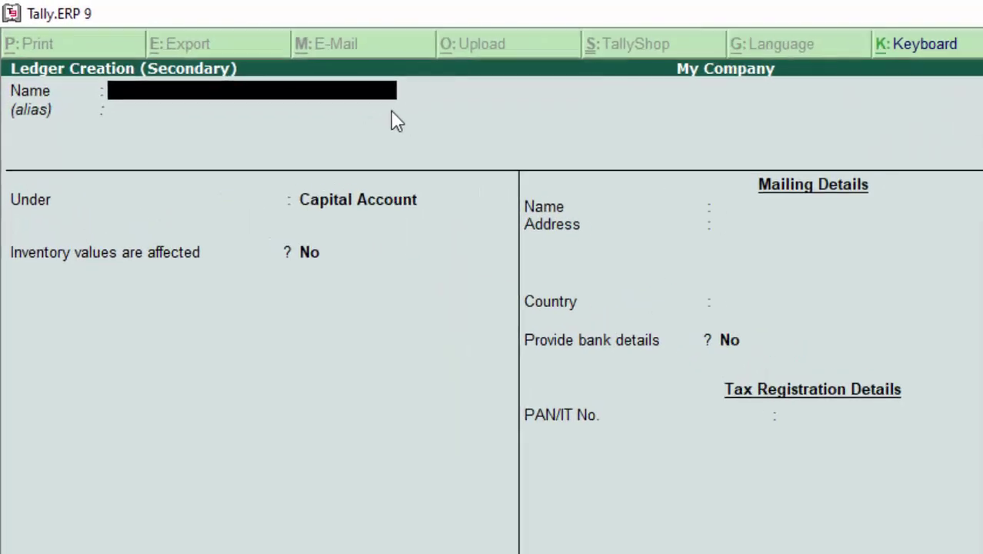
type("Heena")
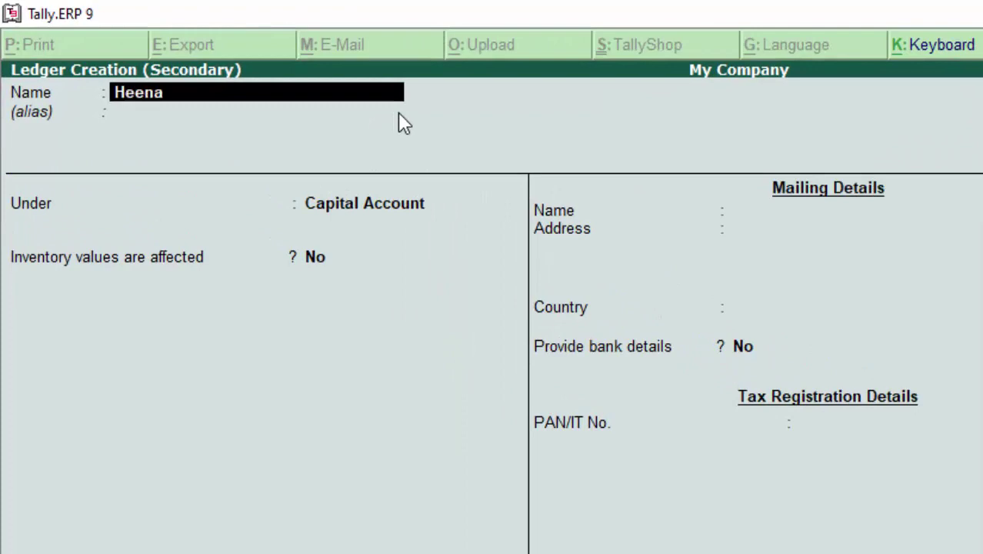
type(" C")
key("Return")
key("Return")
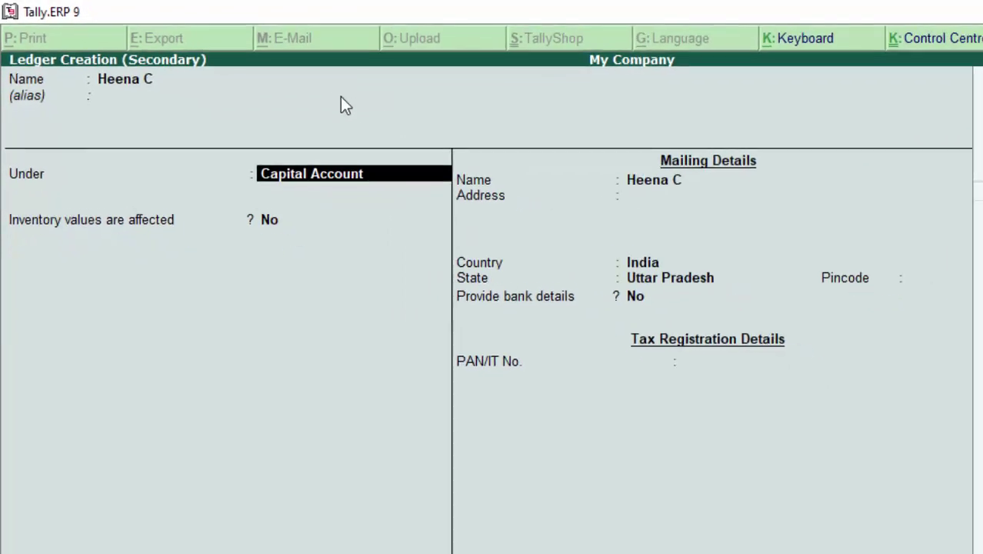
type("S")
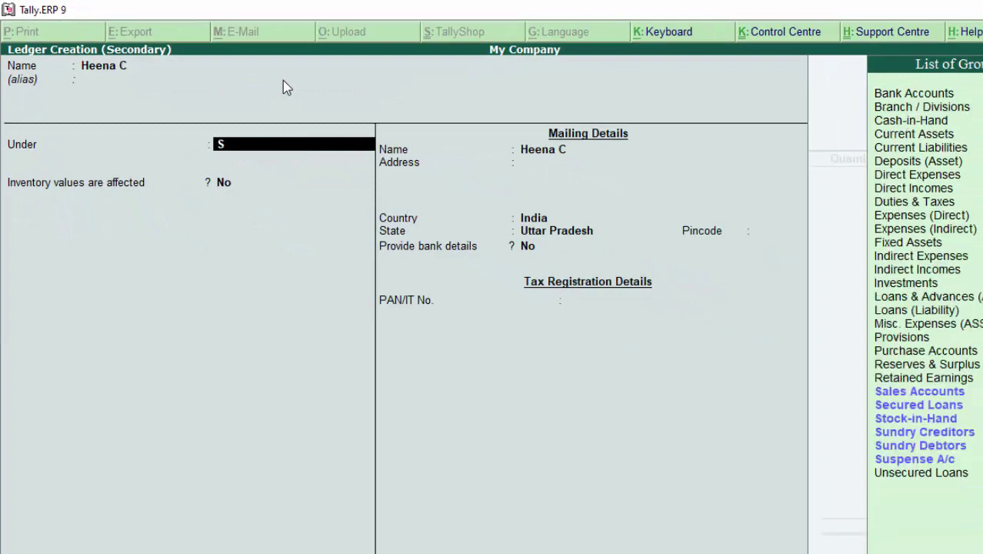
key("Down")
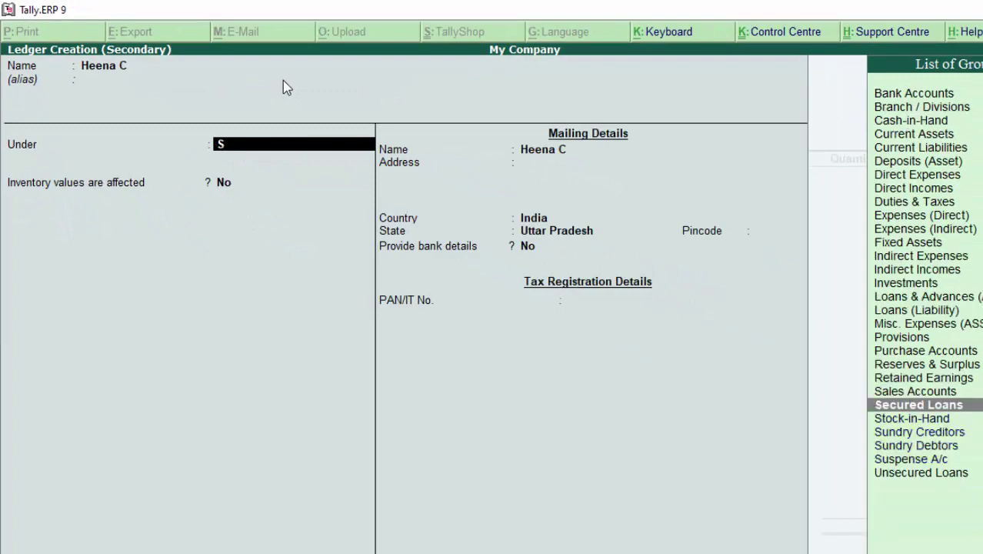
type("t")
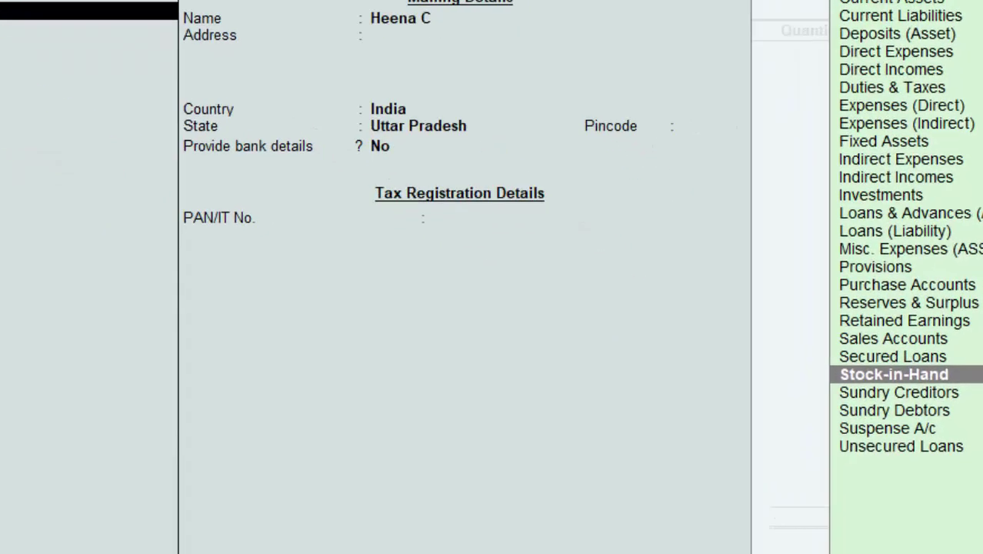
key("Down")
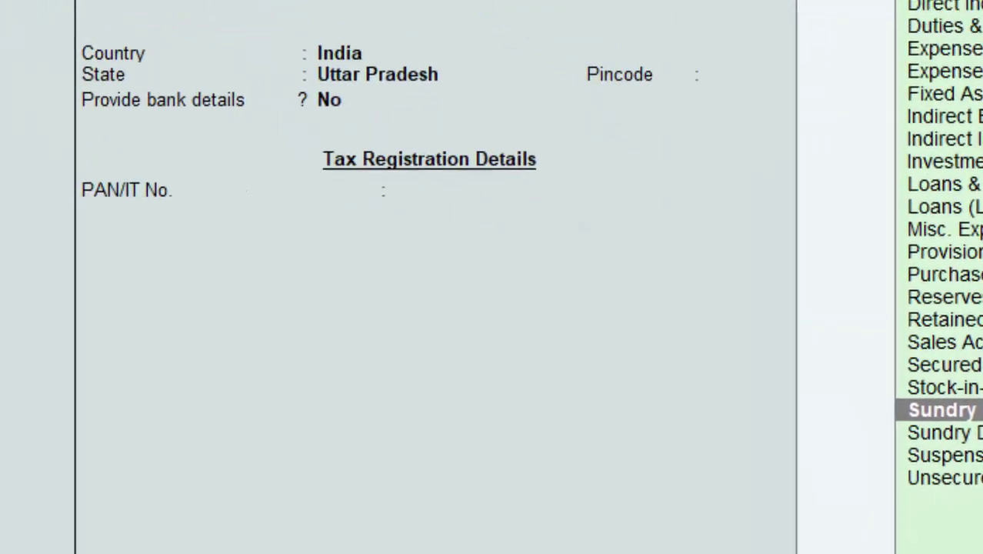
key("Return")
- Skip through the credit and mailing details and save the supplier ledger to the voucher
key("Return")
key("Return")
key("Return")
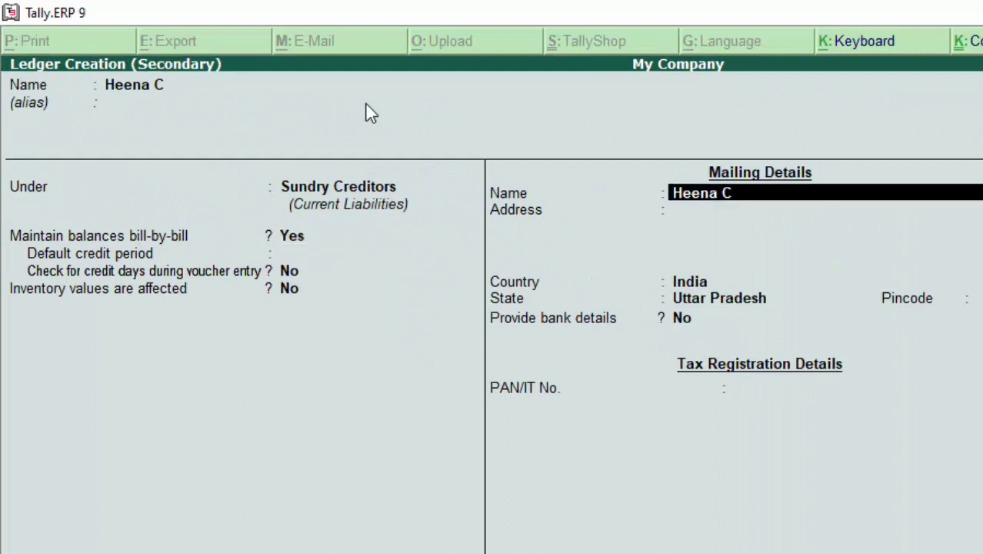
key("Return")
key("Return")
key("Return")
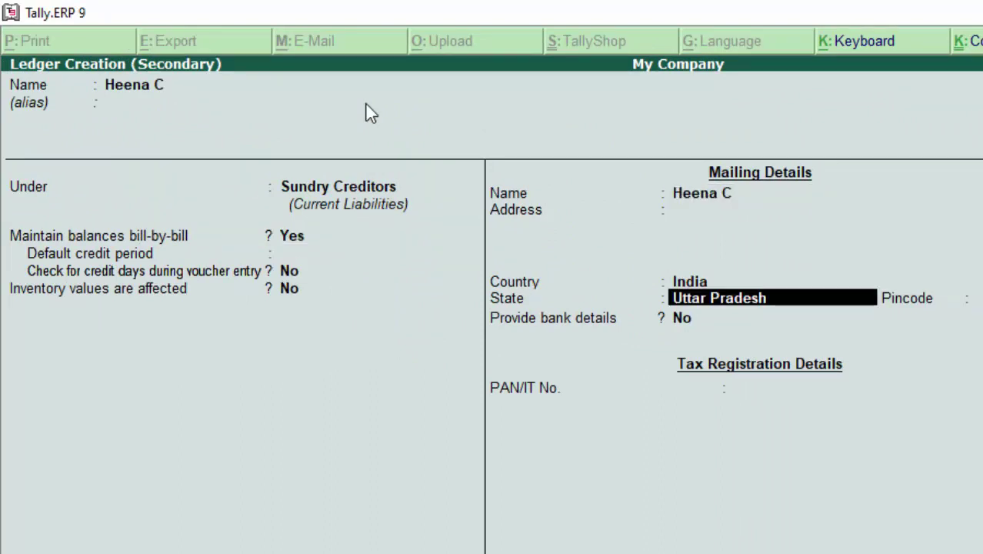
key("Return")
key("Return")
key("Return")
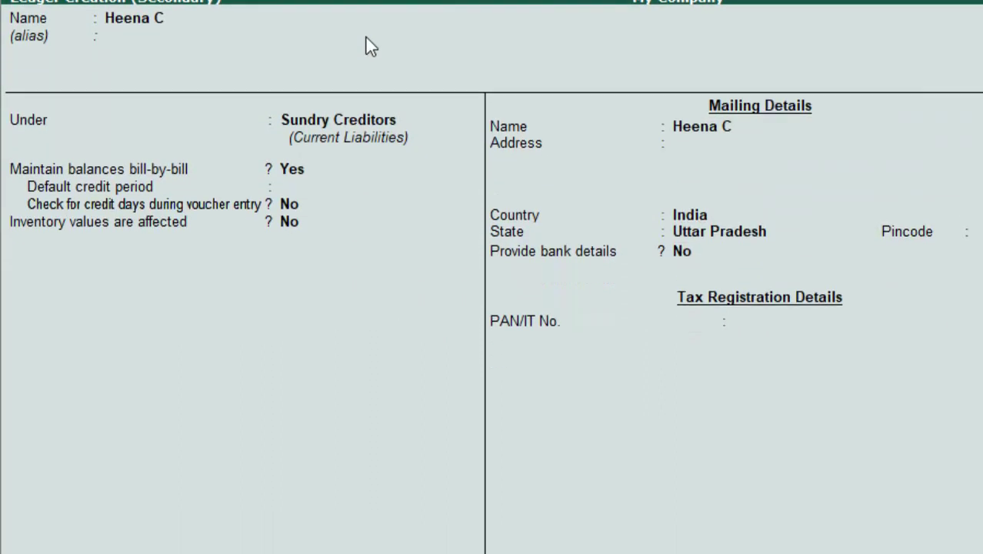
key("Return")
key("Return")
key("Return")
key("Return")
key("Return")
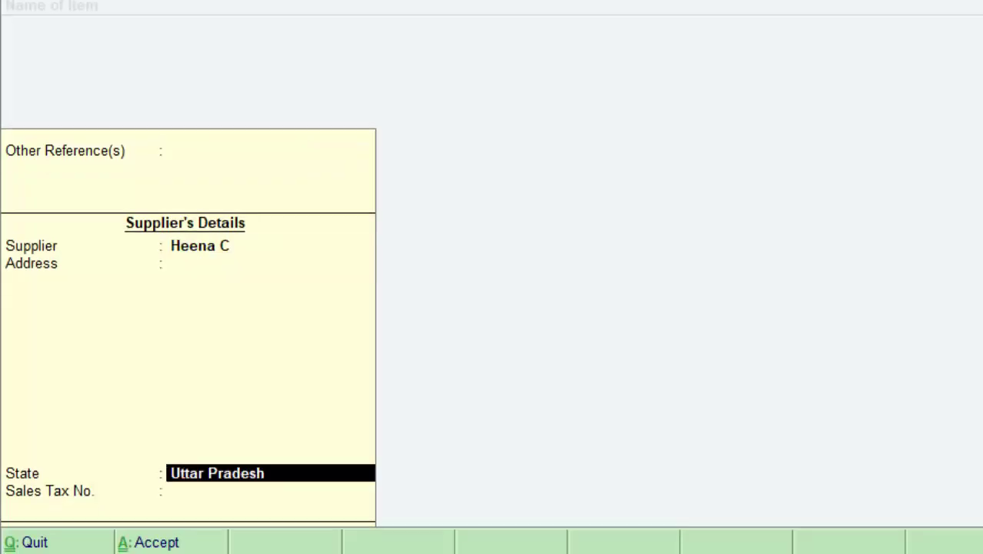
key("Return")
key("Return")
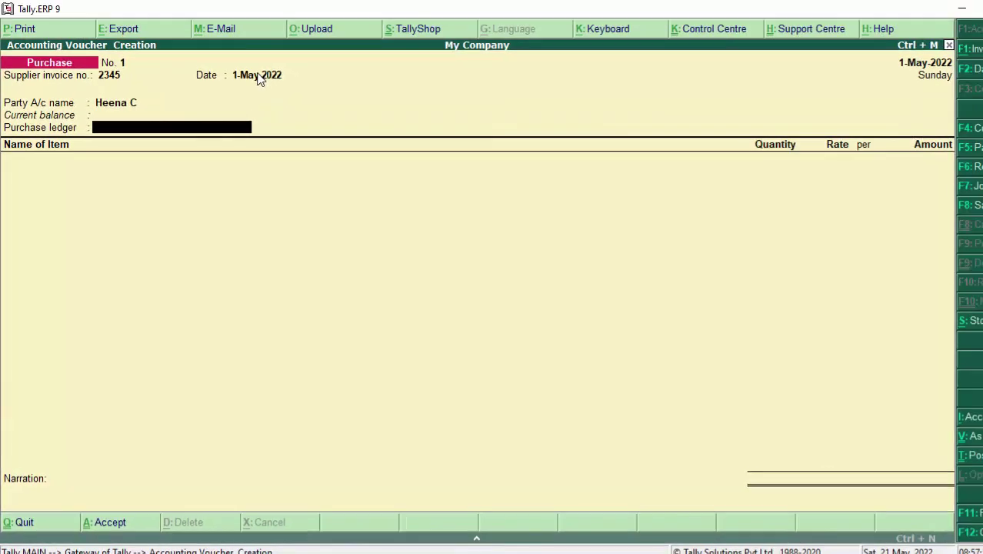
- Create 'Purchase A/c' under Purchase Accounts, ledger type Not Applicable, as the purchase ledger
key("alt+c")
type("P")
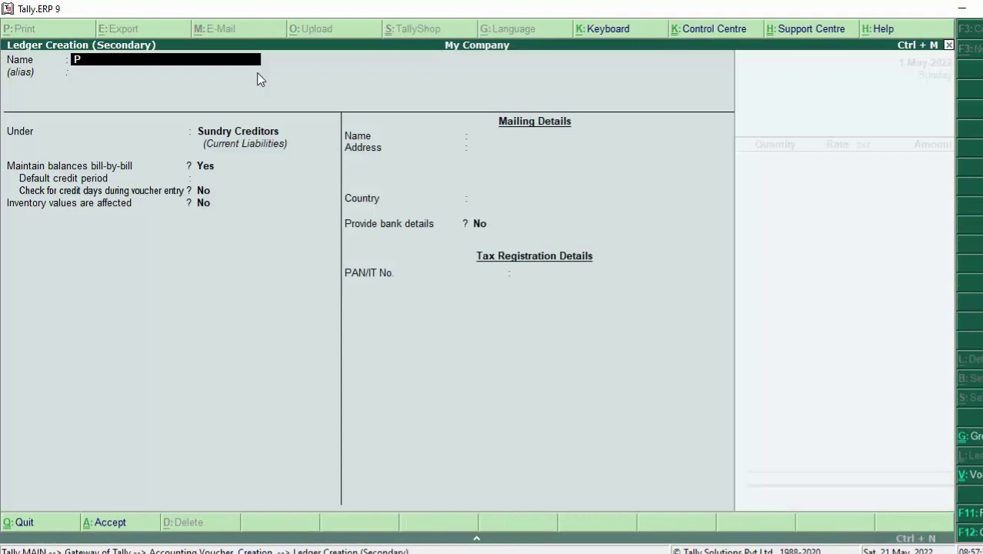
type("urchase")
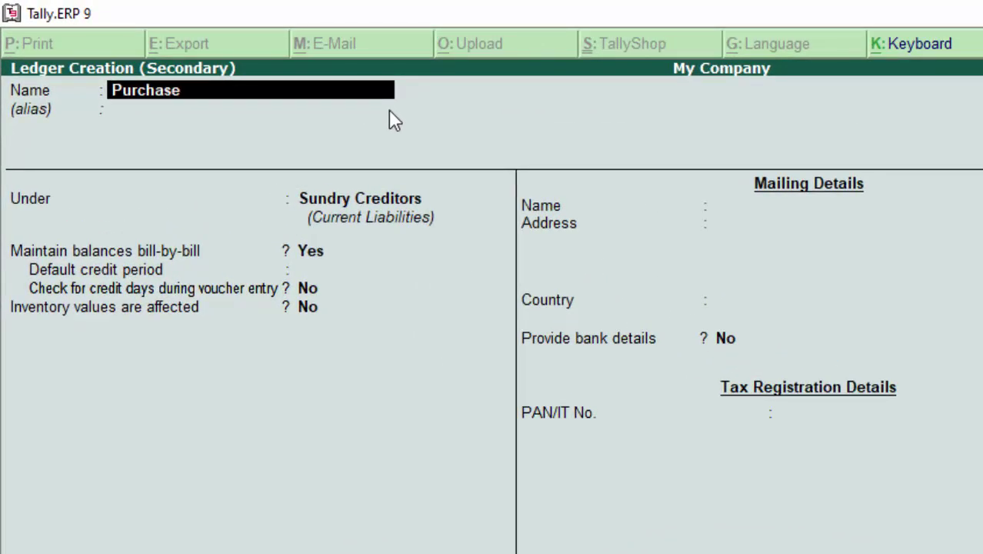
type(" a/c")
key("Return")
key("Return")
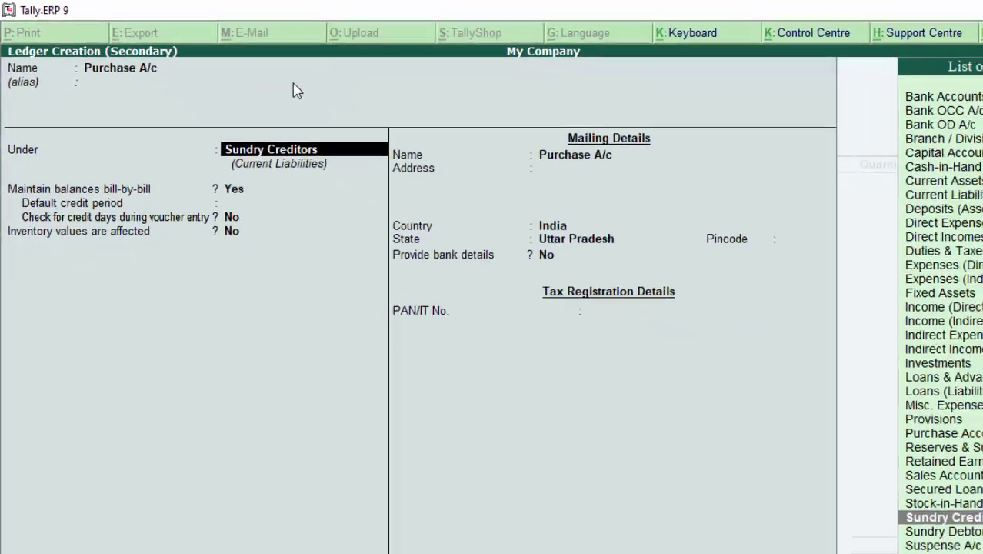
type("P")
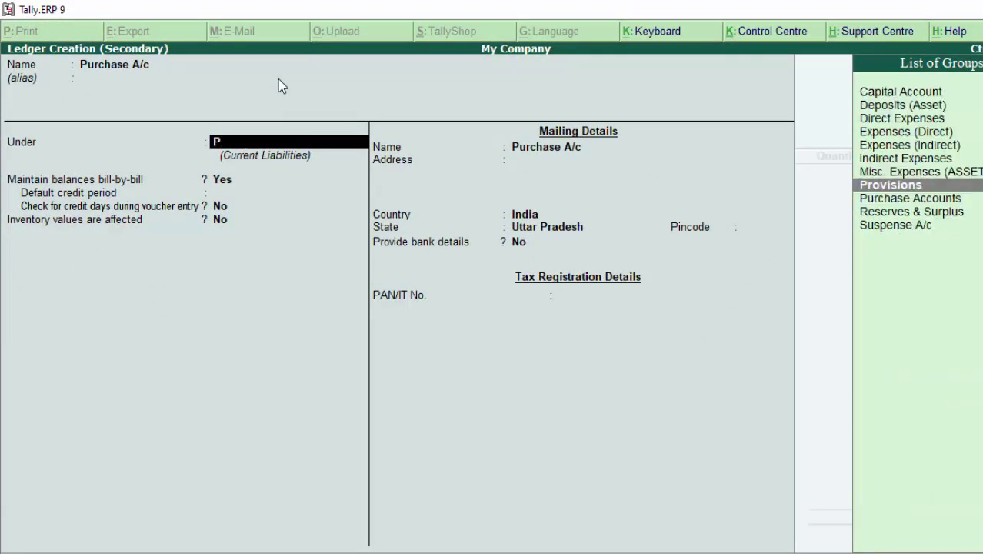
key("Down")
key("Return")
key("Return")
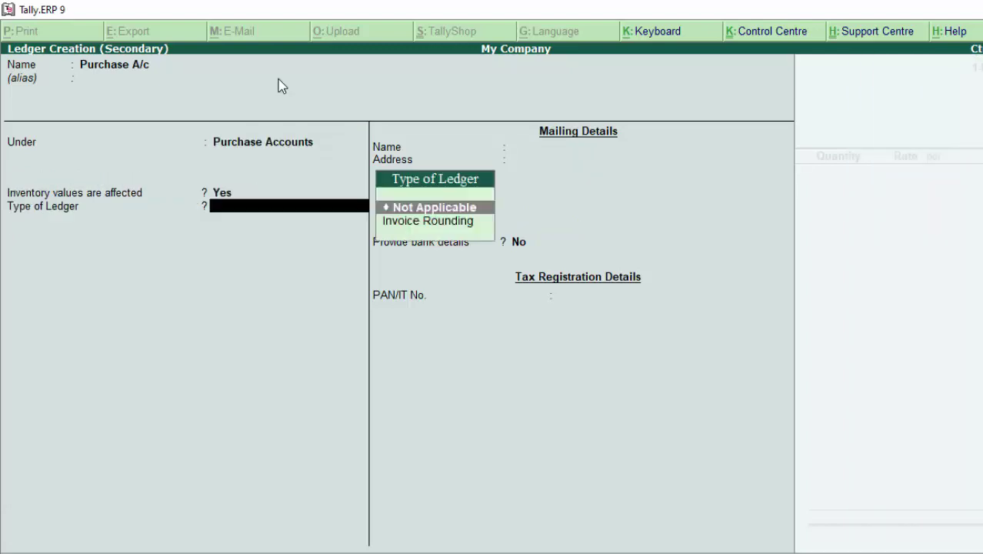
key("Return")
key("ctrl+a")
key("Return")
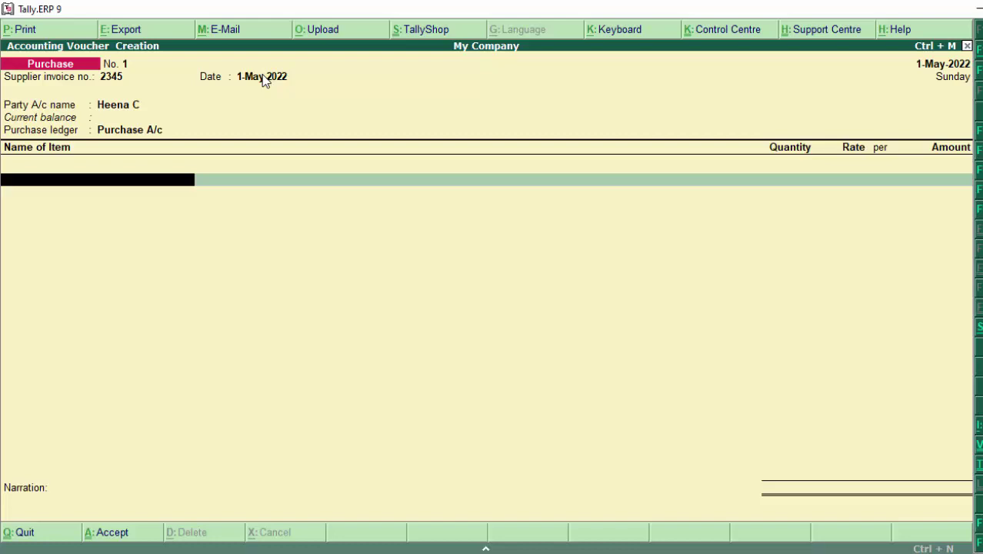
- Start a new stock item named Chairs
key("alt+c")
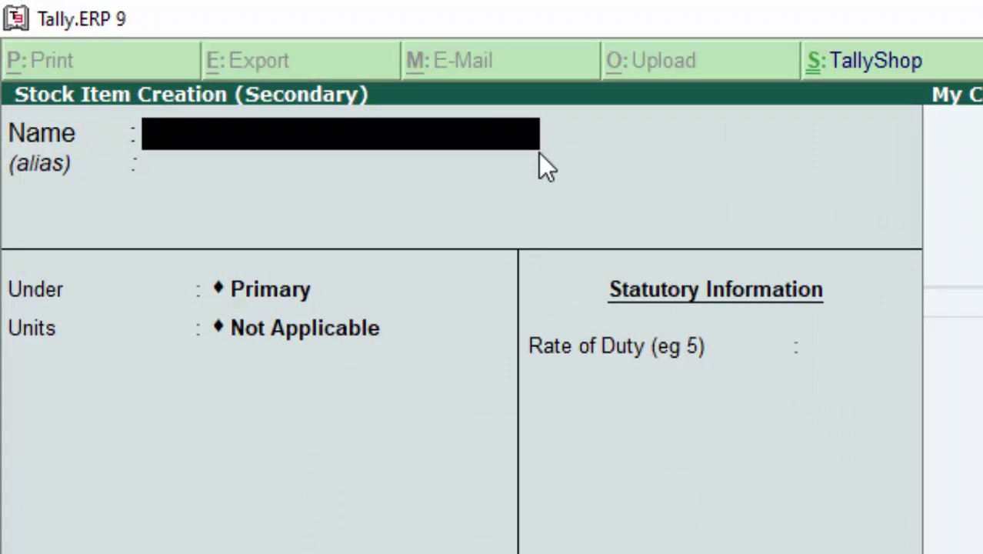
type("Ch")
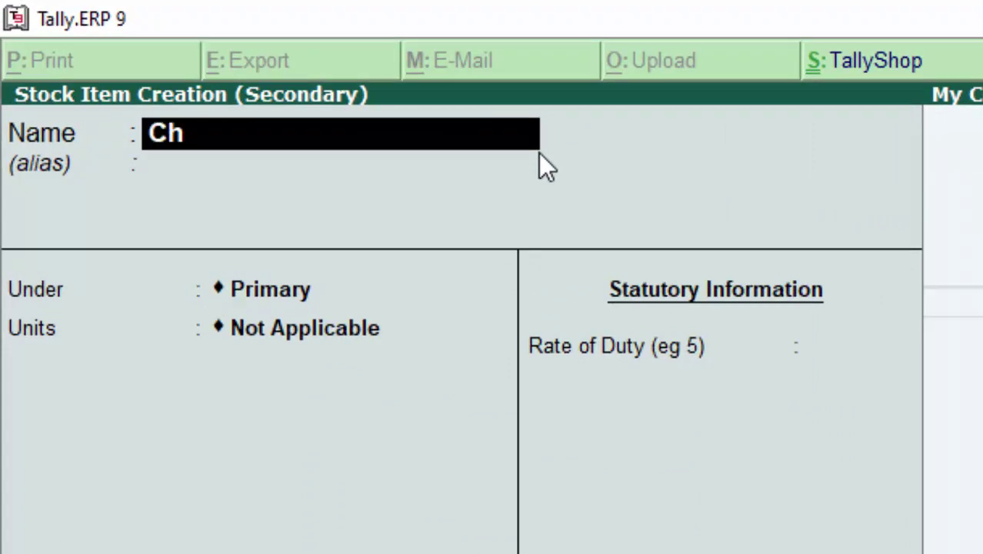
type("ai")
type("rs")
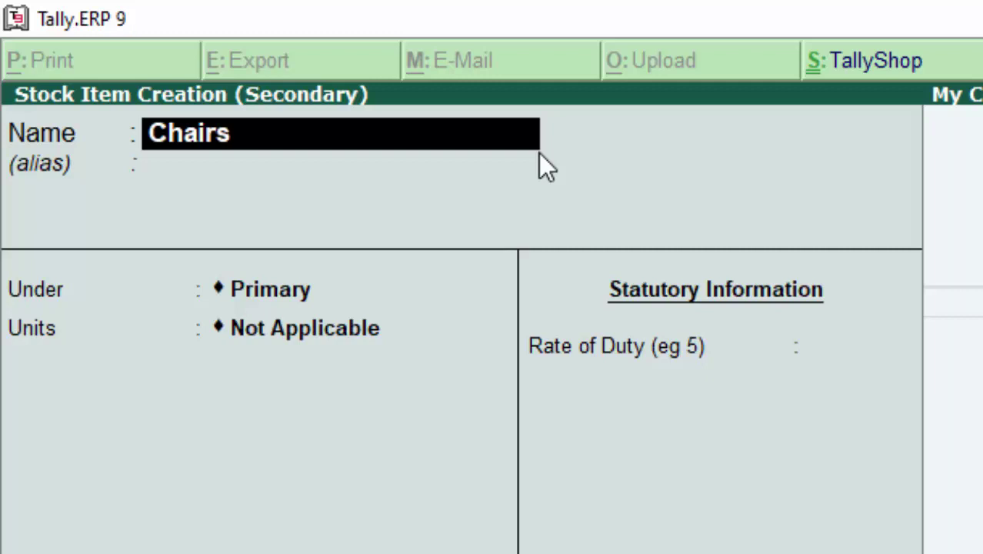
key("Return")
key("Return")
key("Return")
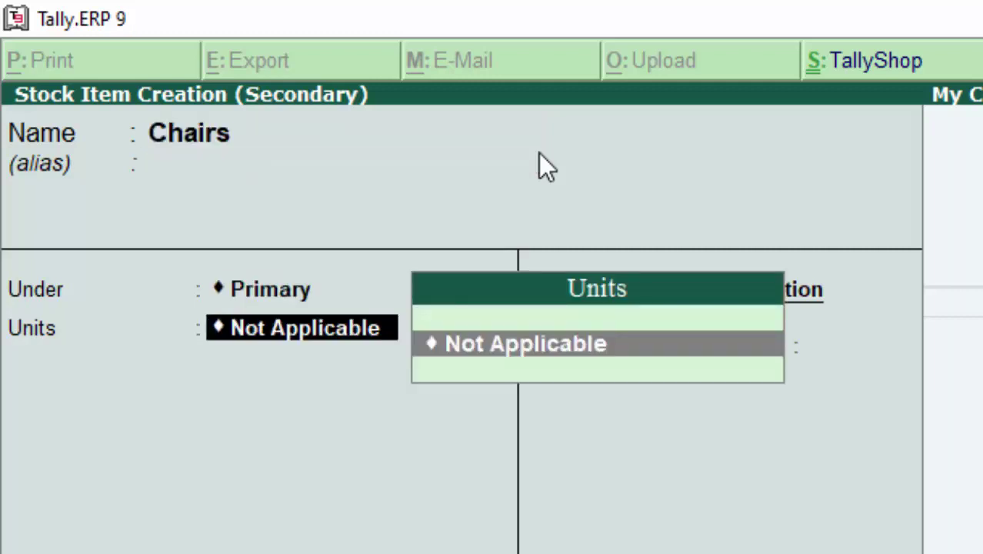
- Create the unit 'nos' (Numbers) with zero decimal places for Chairs
key("alt+c")
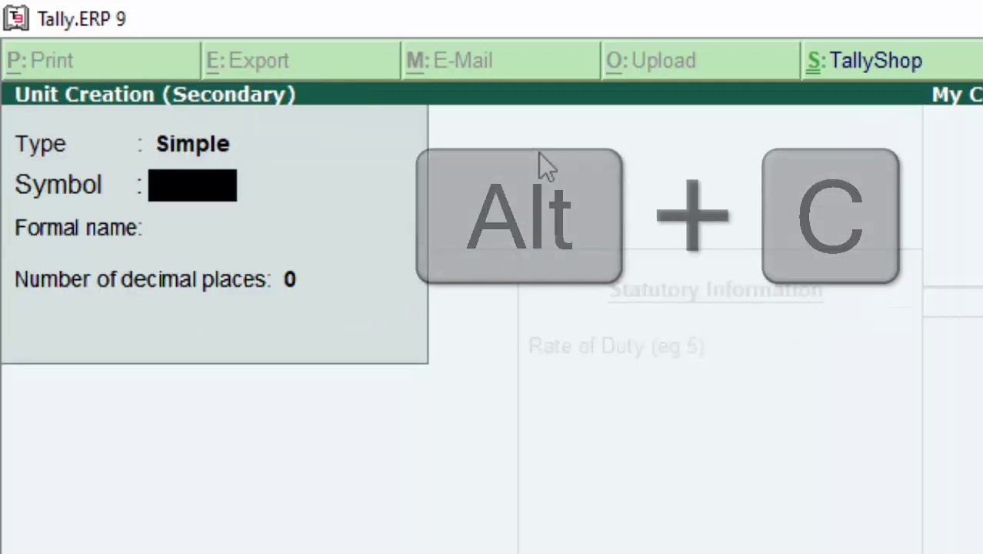
type("n")
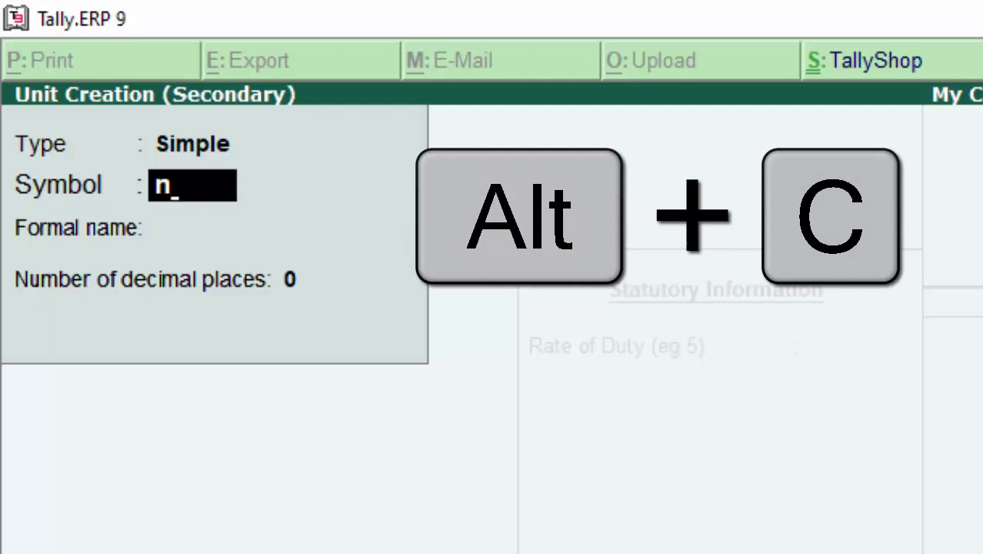
type("os")
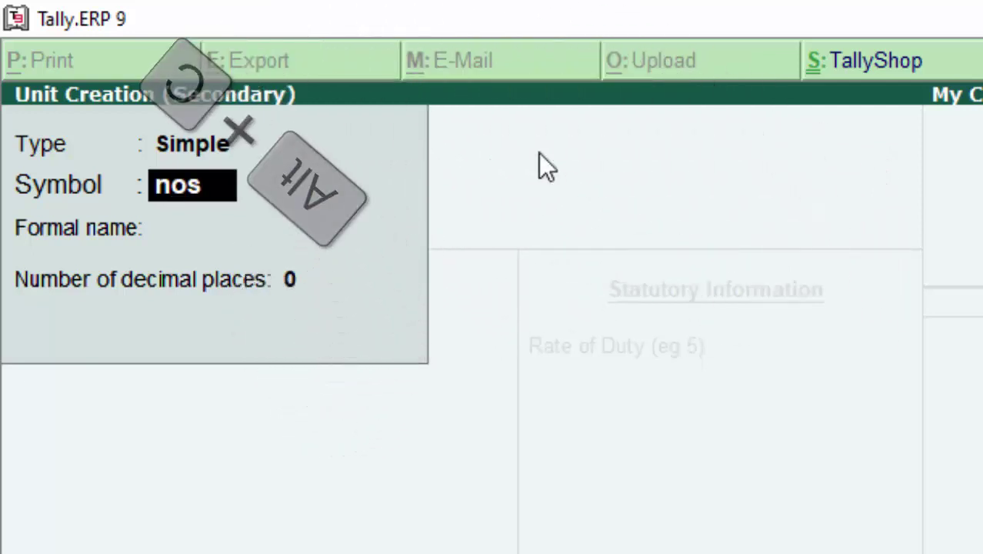
key("Return")
type("N")
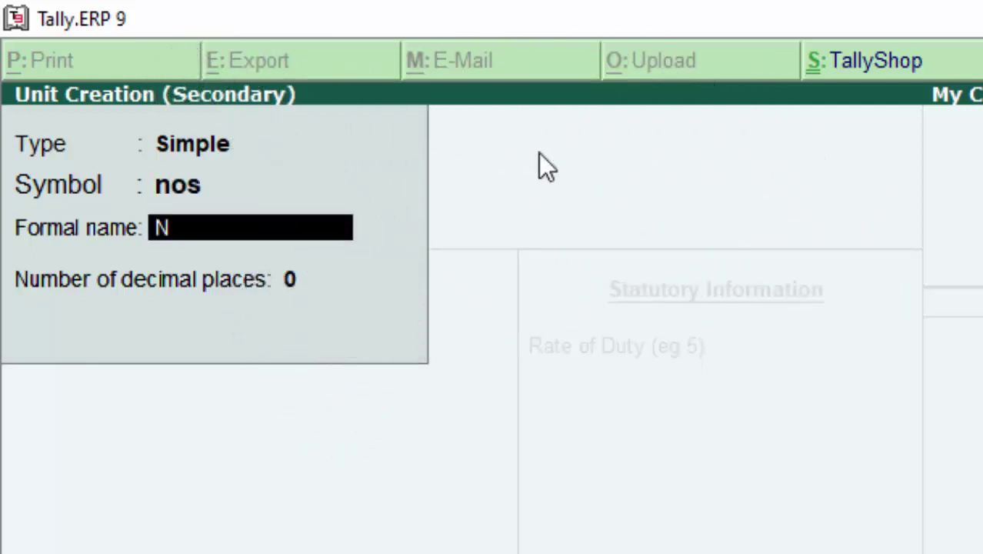
type("umbers")
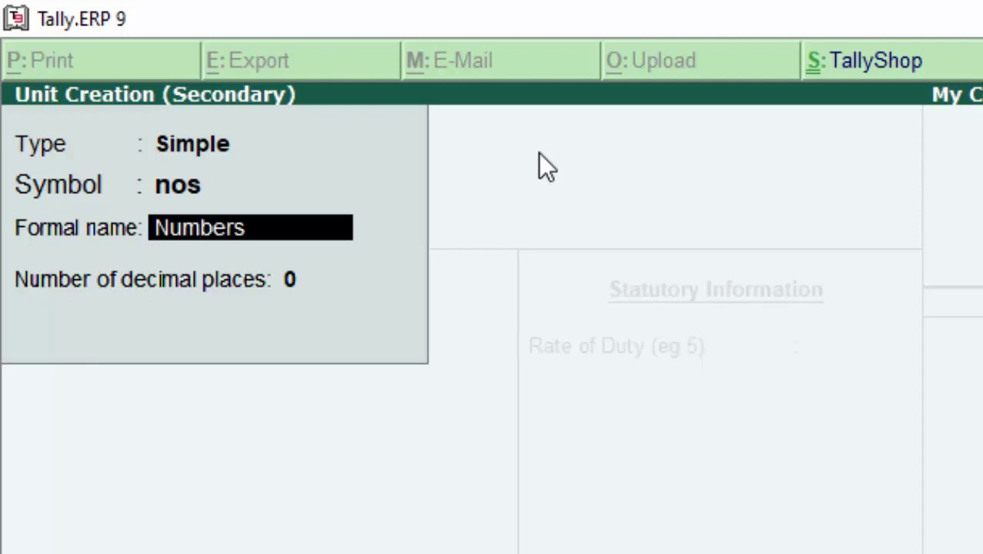
key("Return")
key("Return")
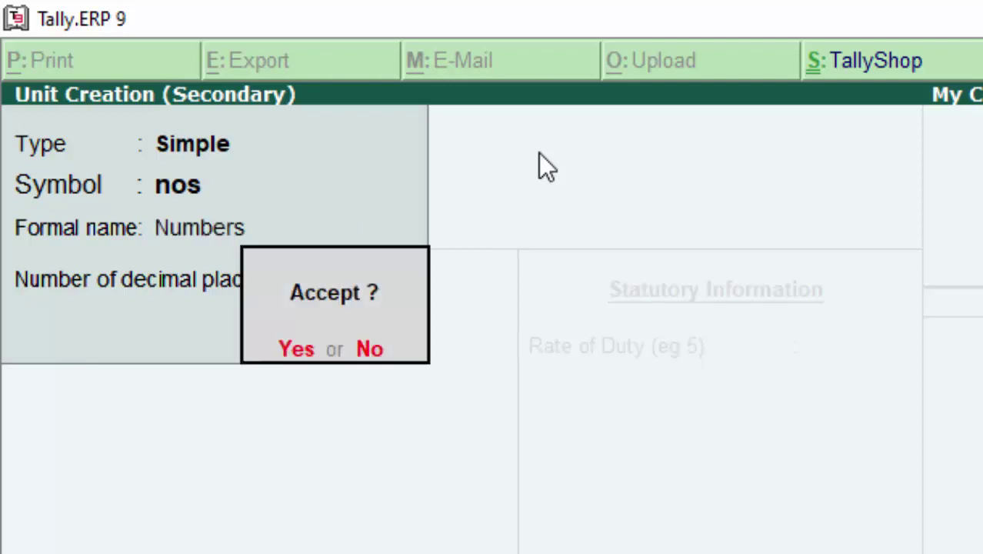
key("n")
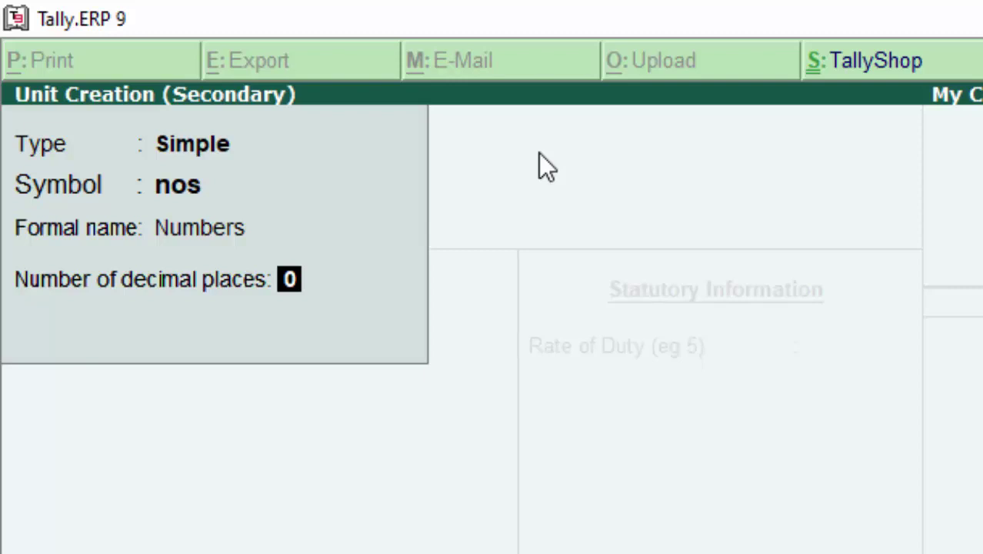
key("Return")
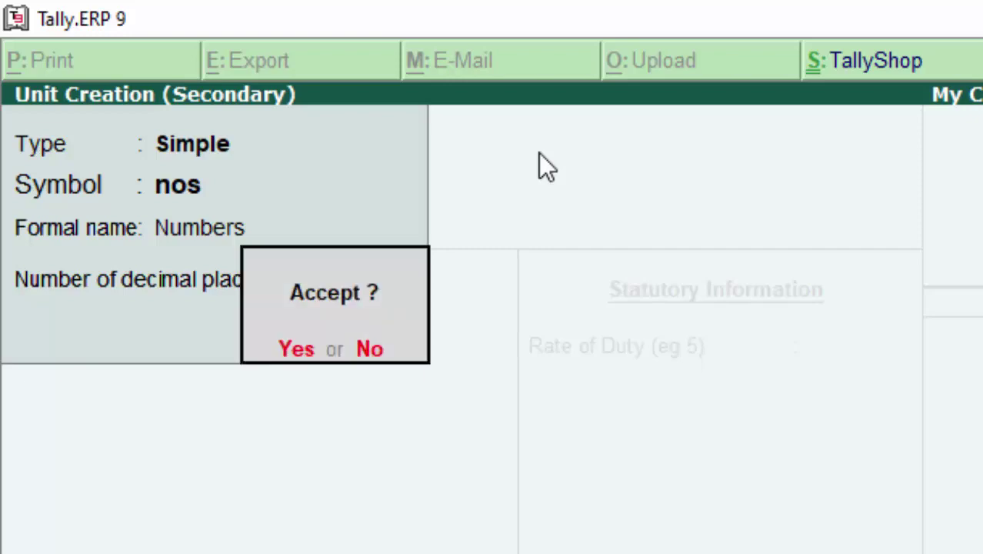
key("y")
key("Return")
key("Return")
key("Return")
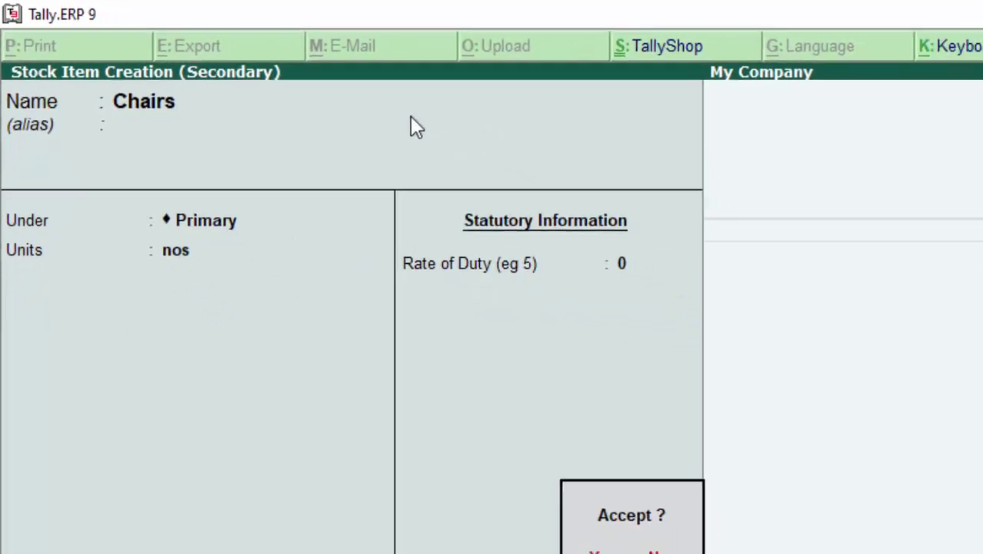
- Save Chairs with zero duty and enter quantity 100 nos on the voucher
key("y")
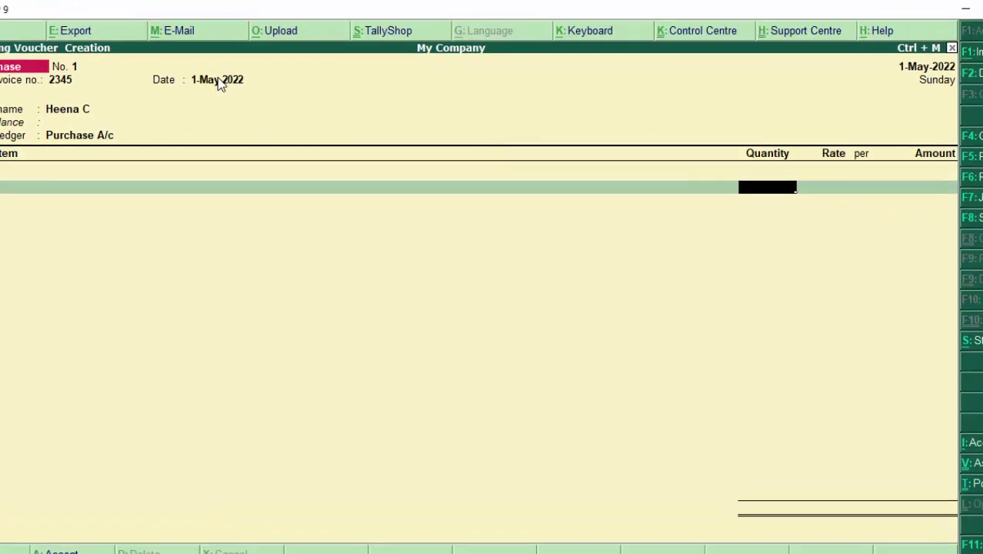
type("100")
key("Return")
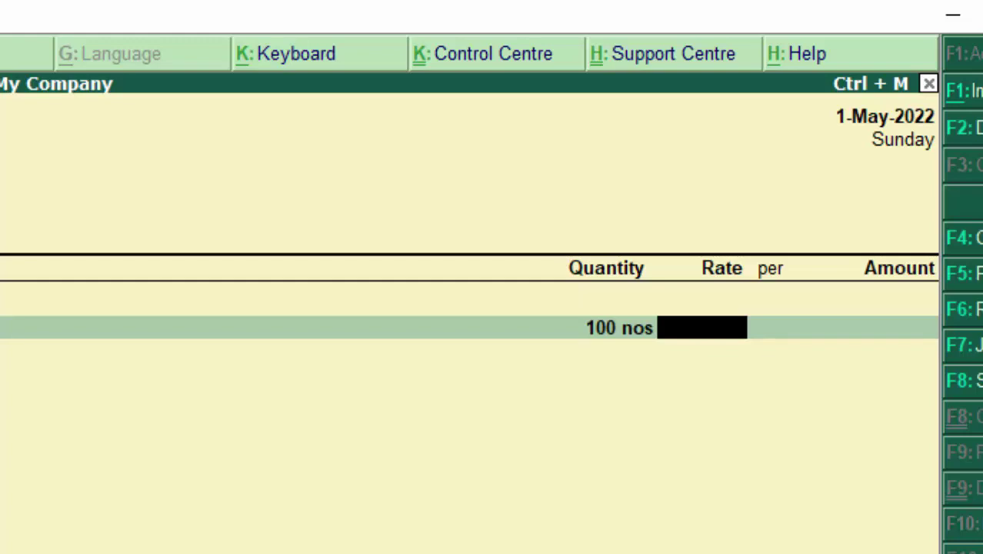
- Enter a 500 rate for the 100 Chairs (50,000.00), end the item list, and open F11 Features
type("500")
key("Return")
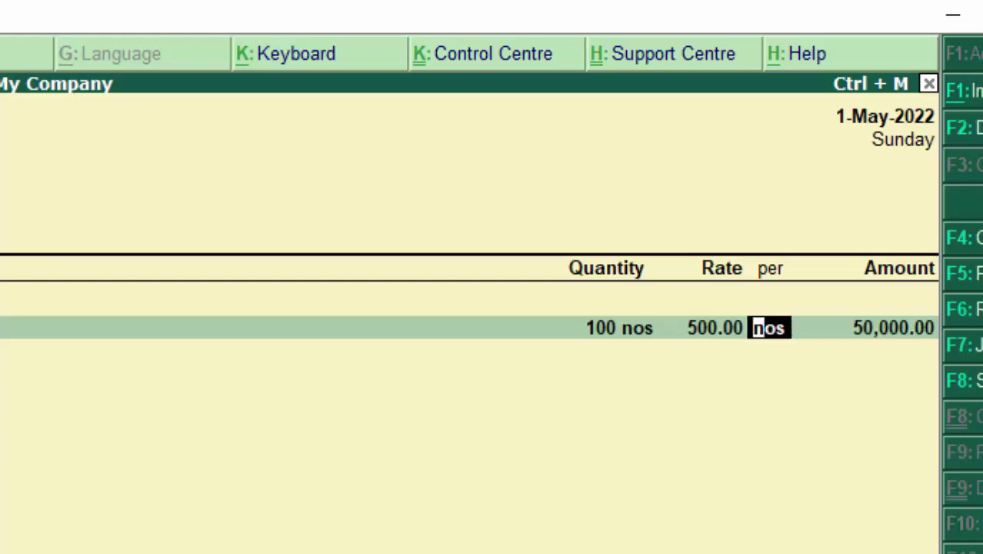
key("Return")
key("Return")
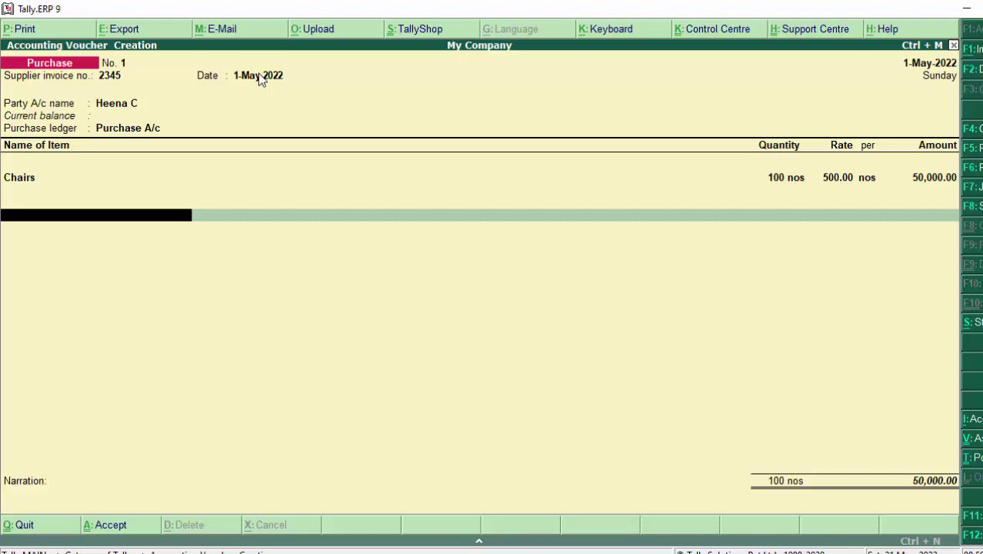
key("Return")
key("F11")
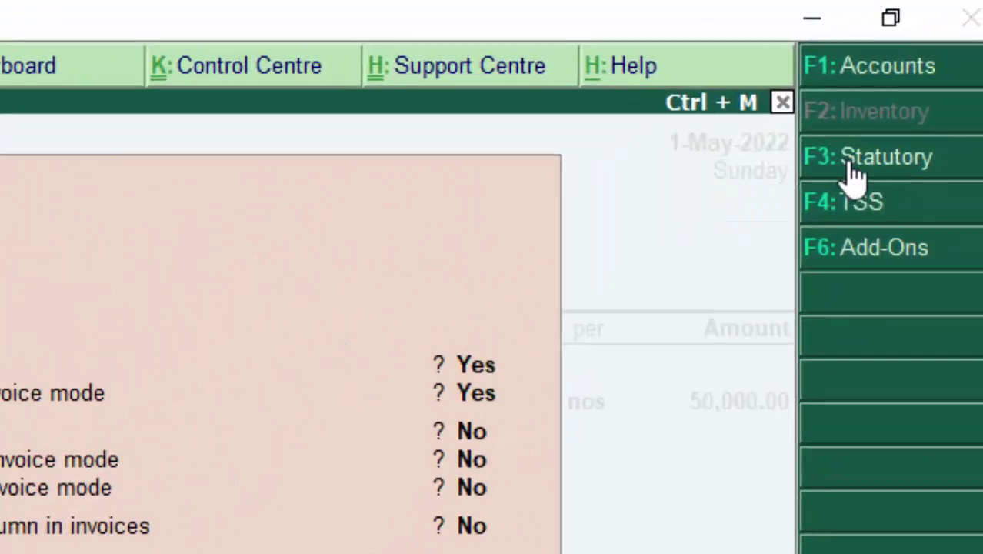
- Enable GST in Statutory & Taxation and open the GST details form for Uttar Pradesh
left_click(867, 168)
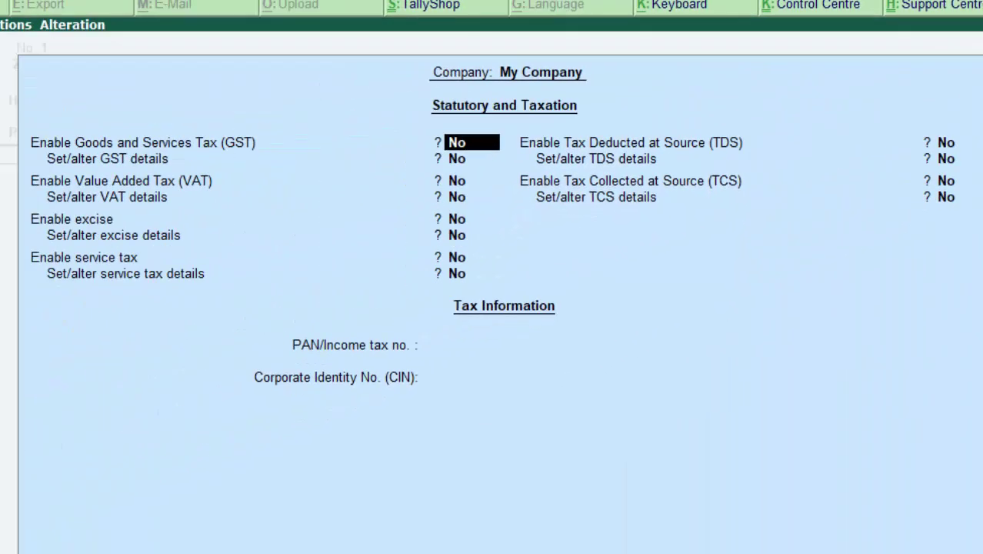
type("y")
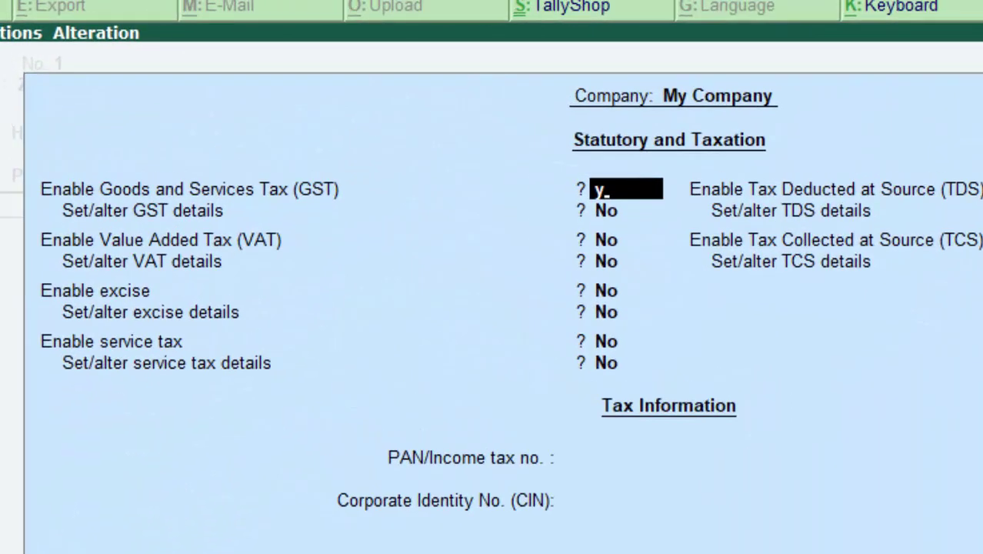
key("Return")
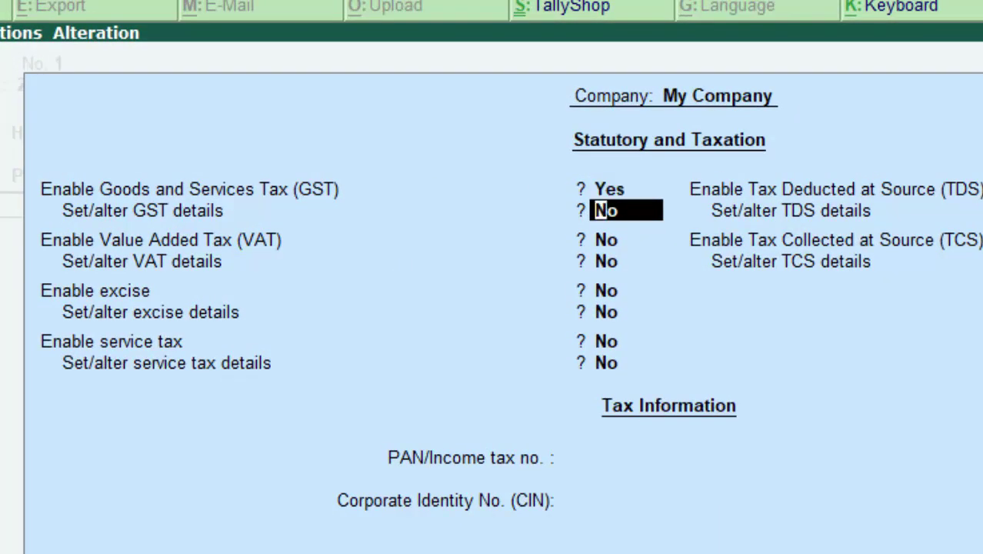
type("y")
key("Return")
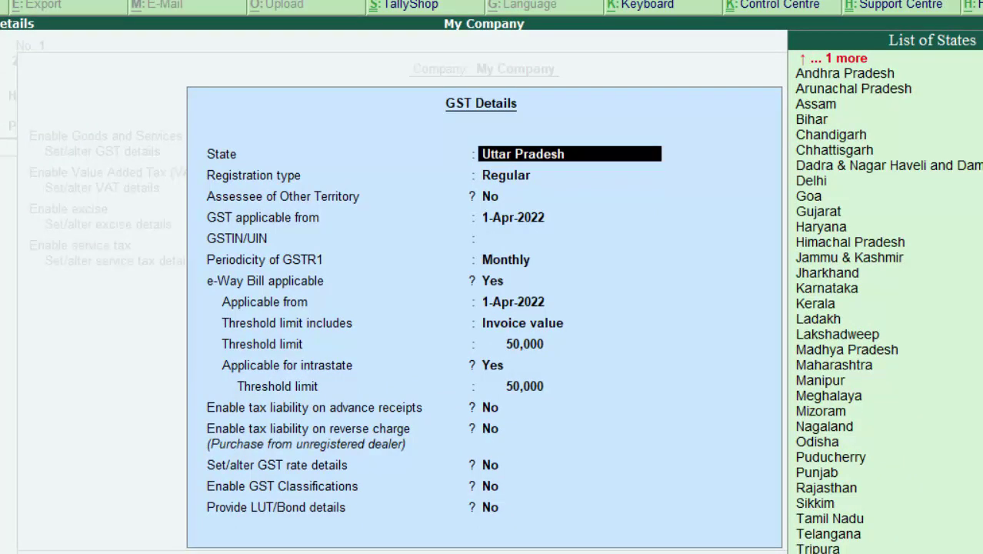
- Accept Uttar Pradesh and Regular registration, then enter the company's GSTIN
key("Return")
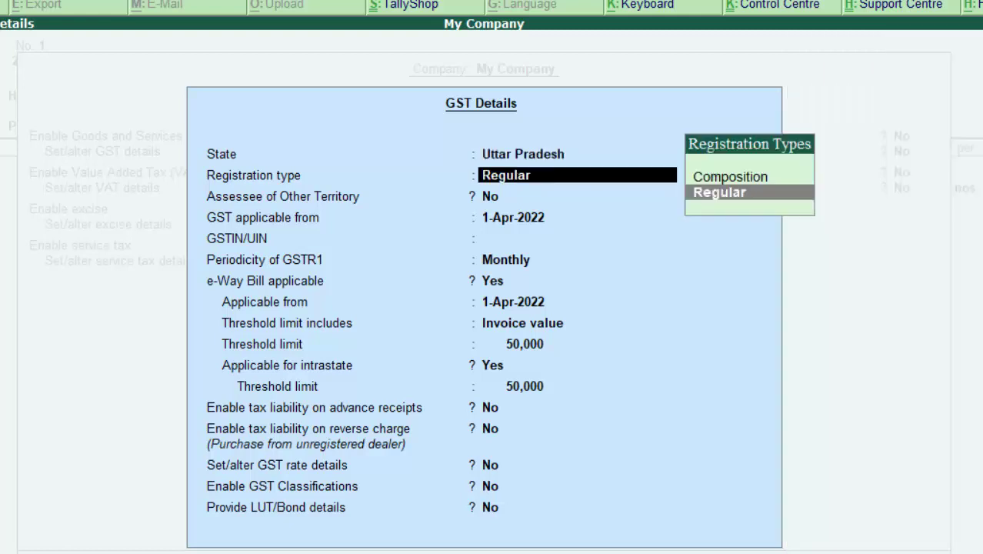
key("Return")
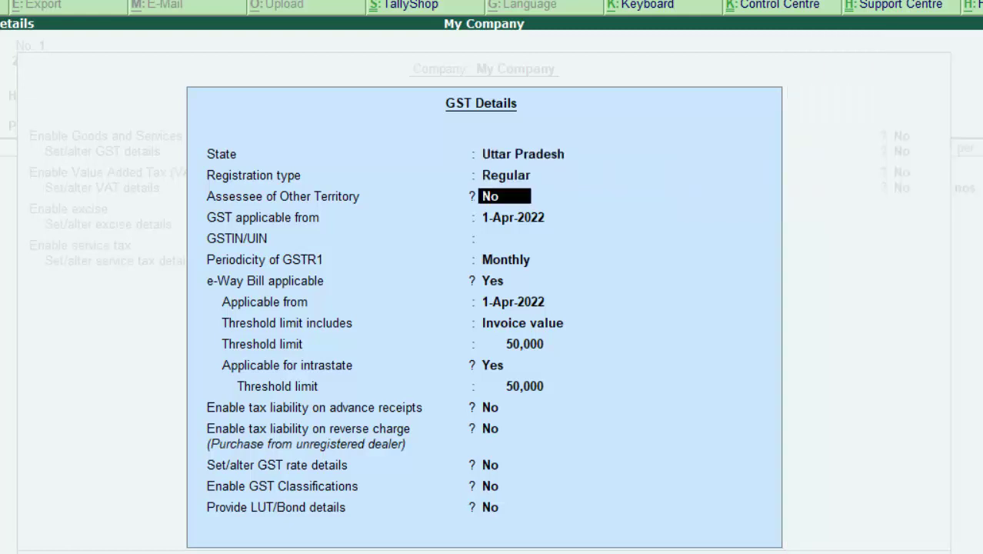
key("Return")
key("Return")
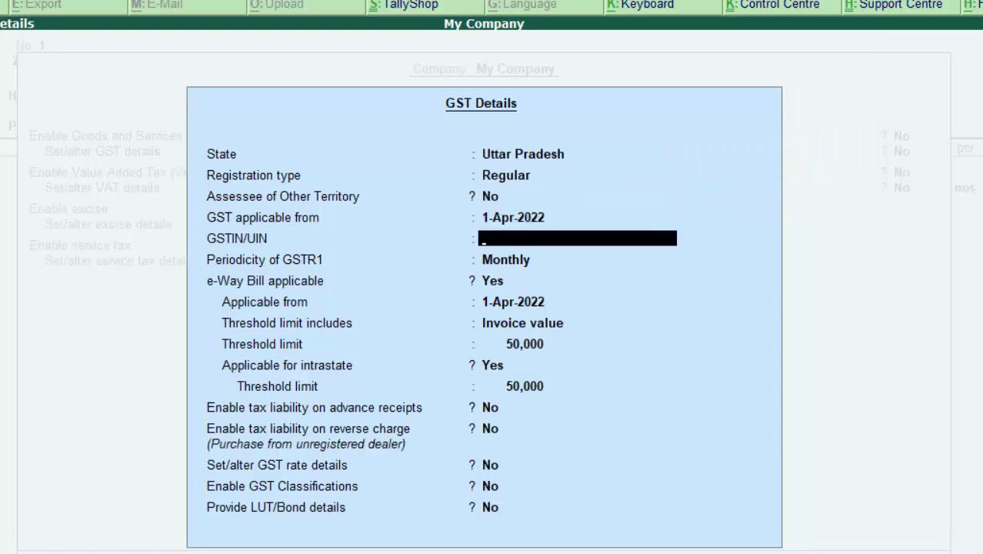
type("AIS")
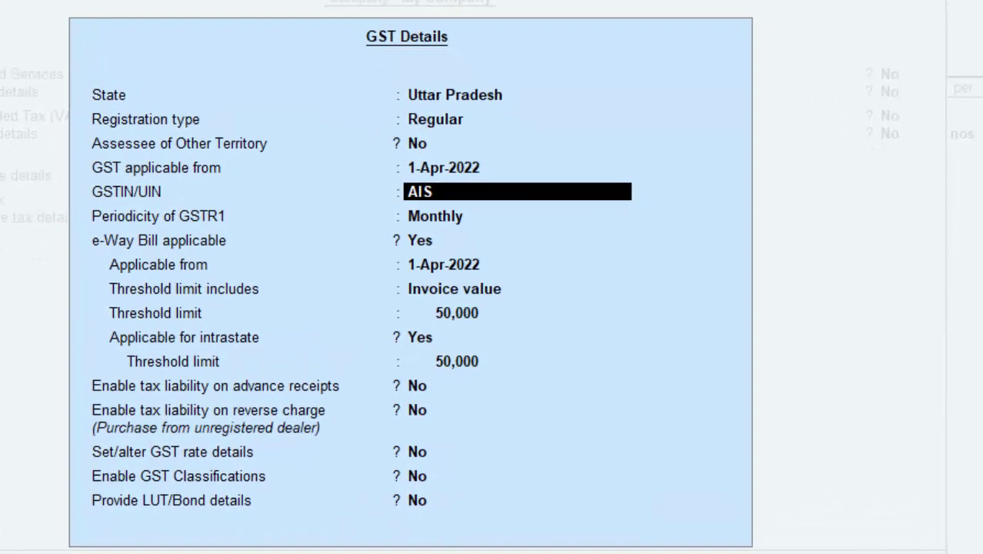
type("PT6789")
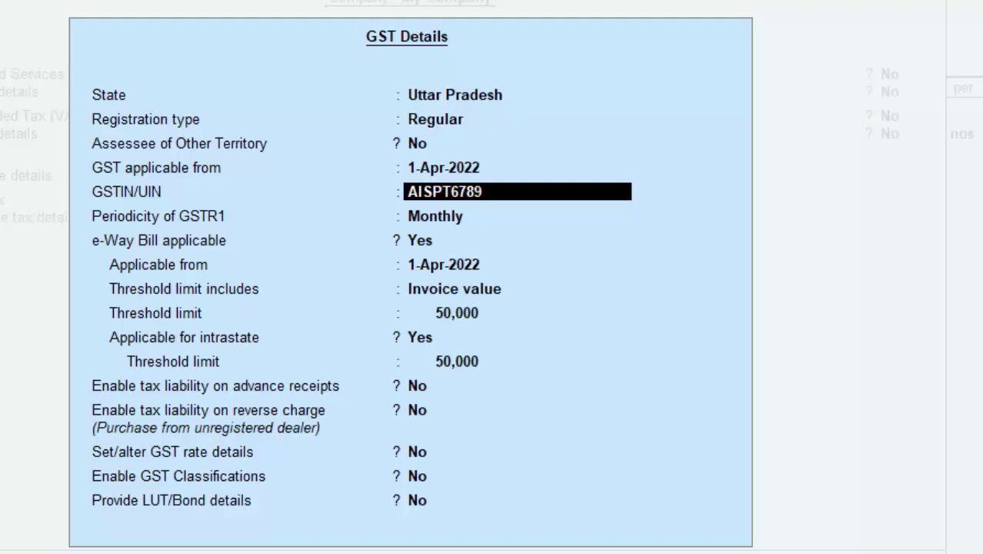
type("G")
key("Return")
key("Return")
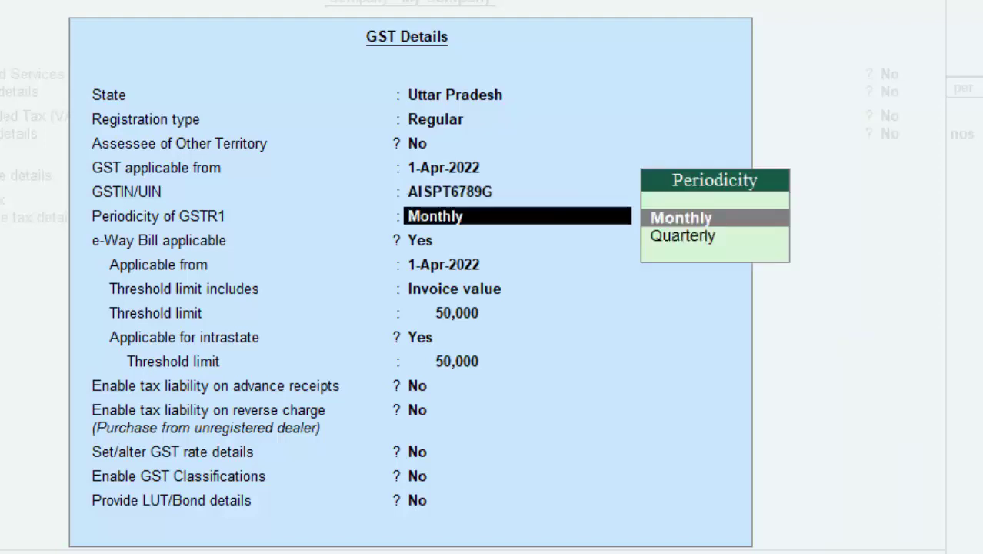
- Keep Monthly GSTR1, set e-Way Bill applicable to No, and enable GST rate details
left_click(410, 240)
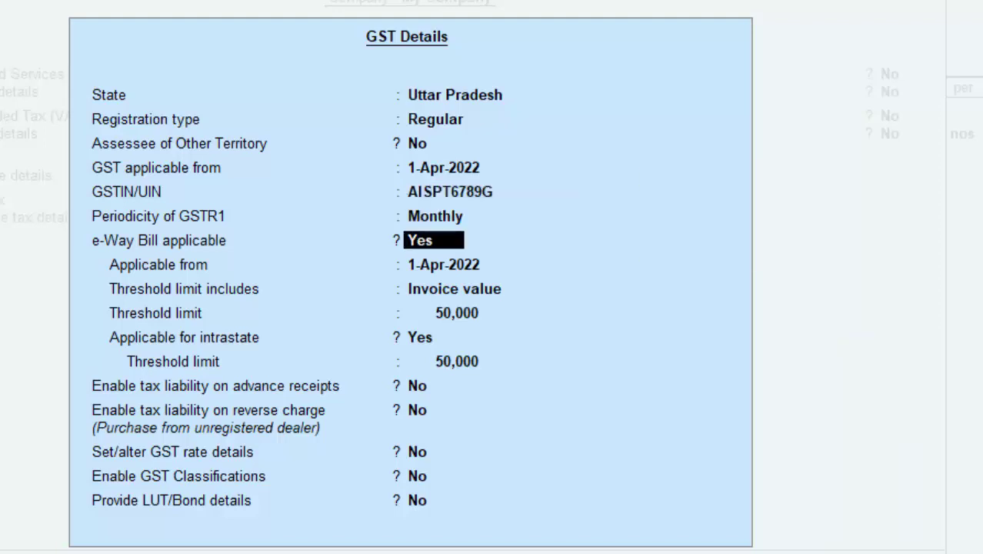
key("n")
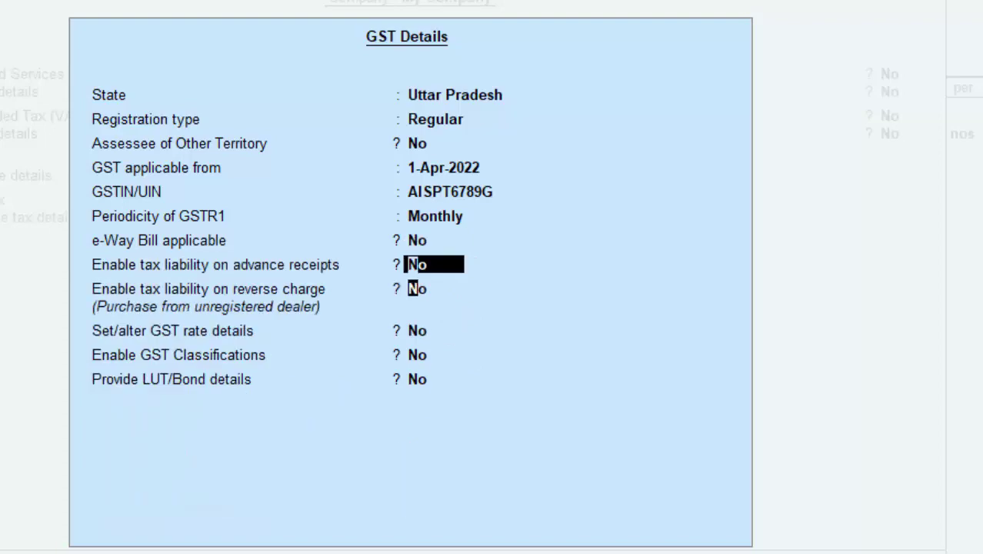
key("Return")
key("Return")
type("y")
key("Return")
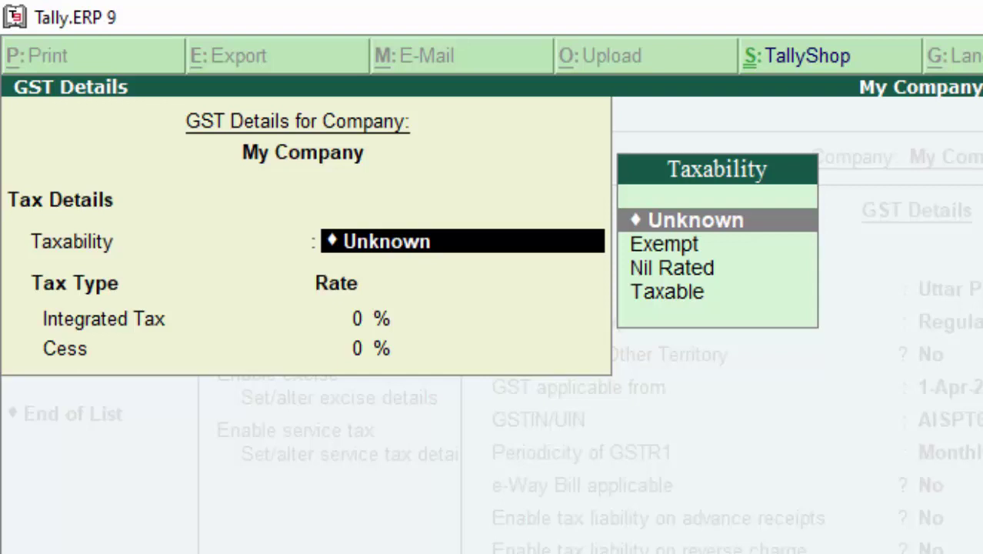
- Set taxability to Taxable and turn on Show all GST tax types in the configuration
key("Down")
key("Down")
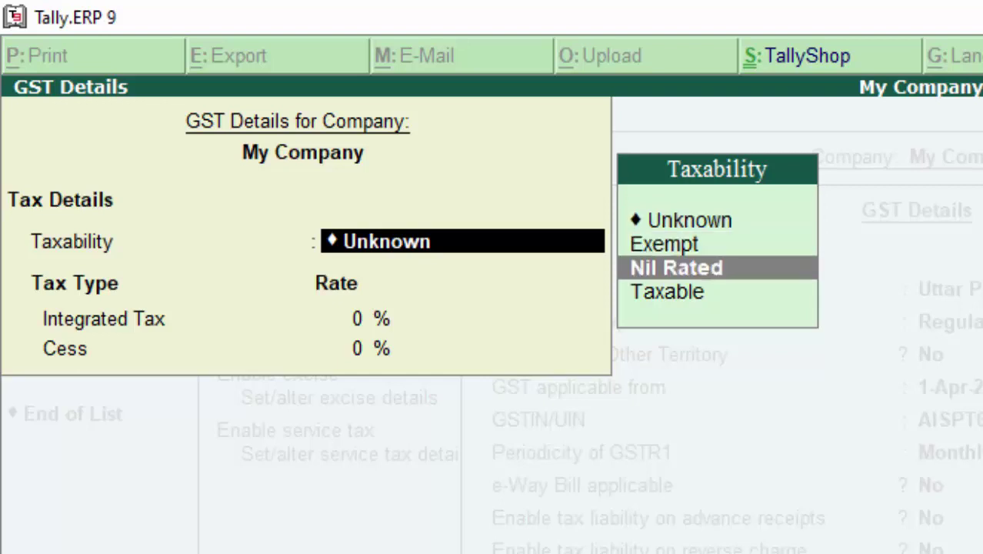
key("Down")
key("Return")
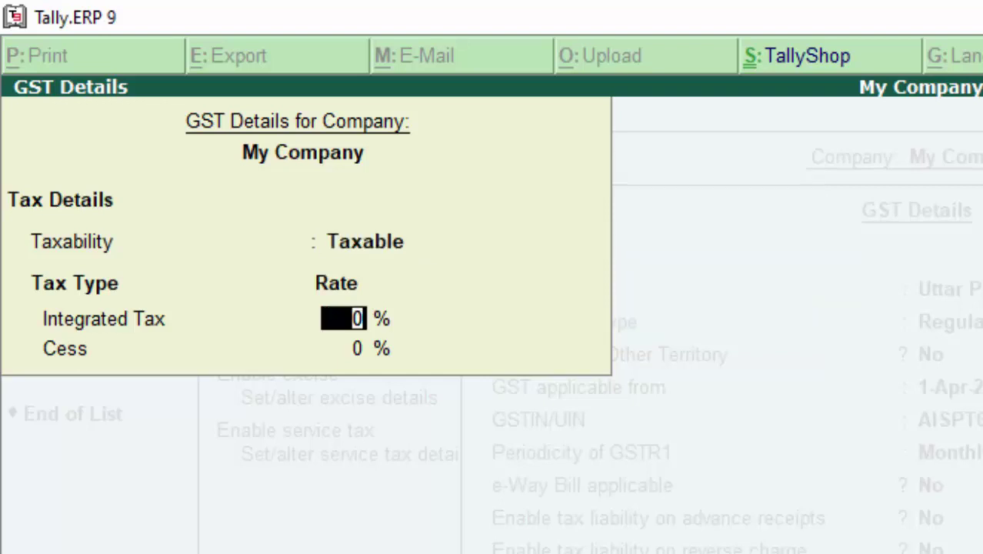
key("F12")
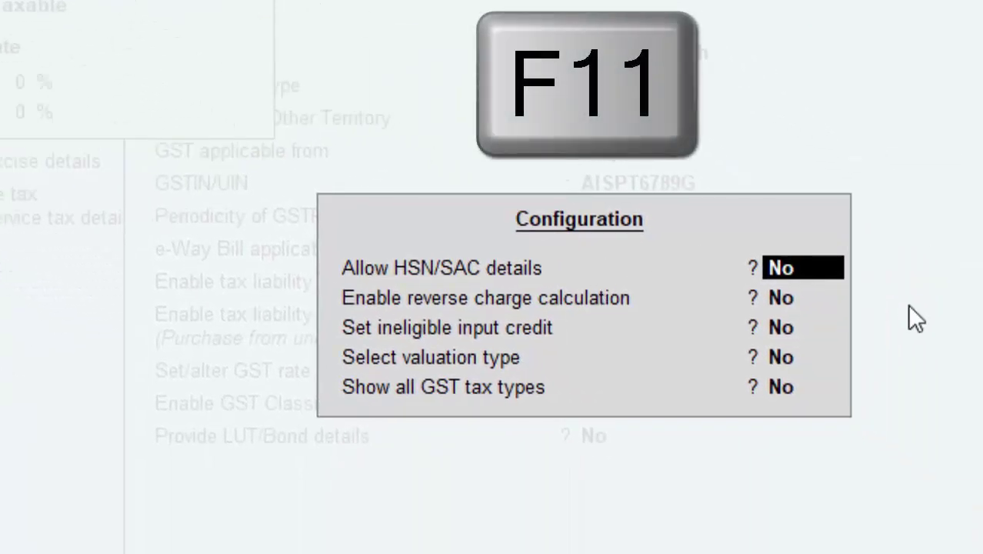
left_click(774, 385)
key("Up")
key("Down")
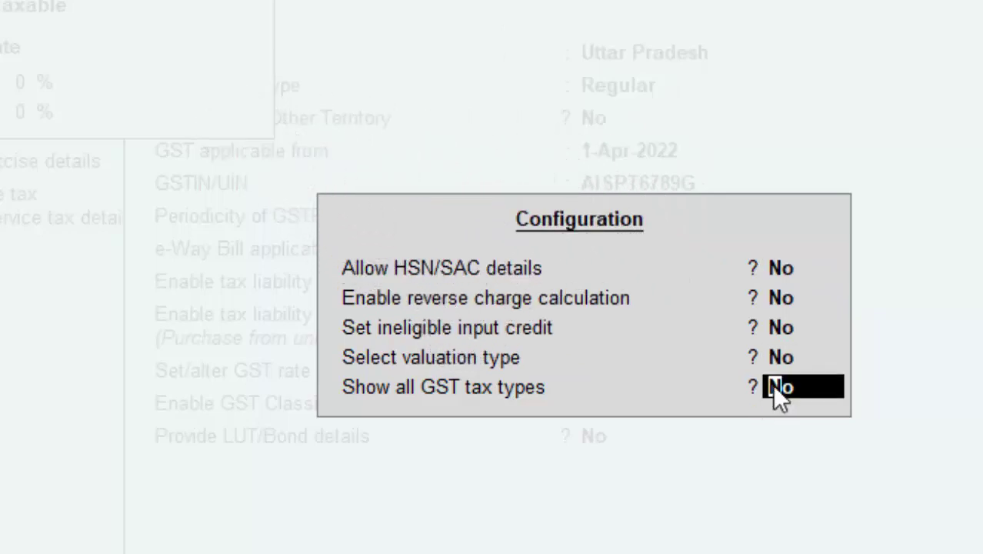
key("y")
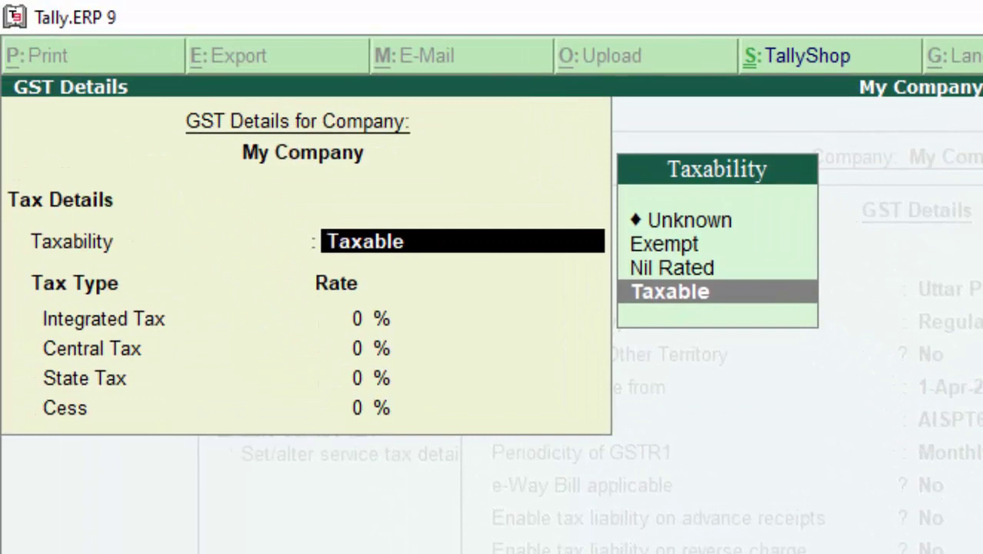
key("Return")
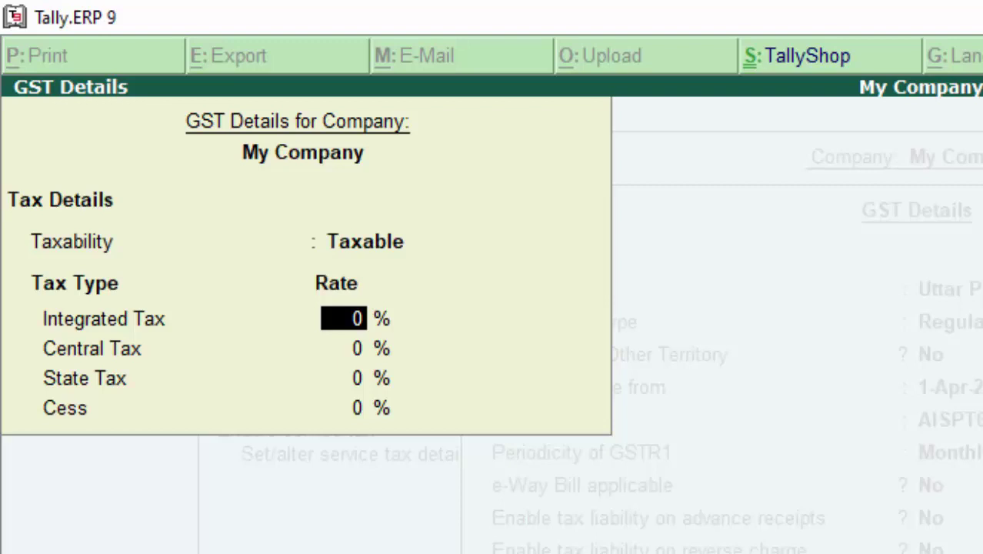
- Enter 18% integrated tax (9% central, 9% state) and return to GST Details
type("18")
key("Return")
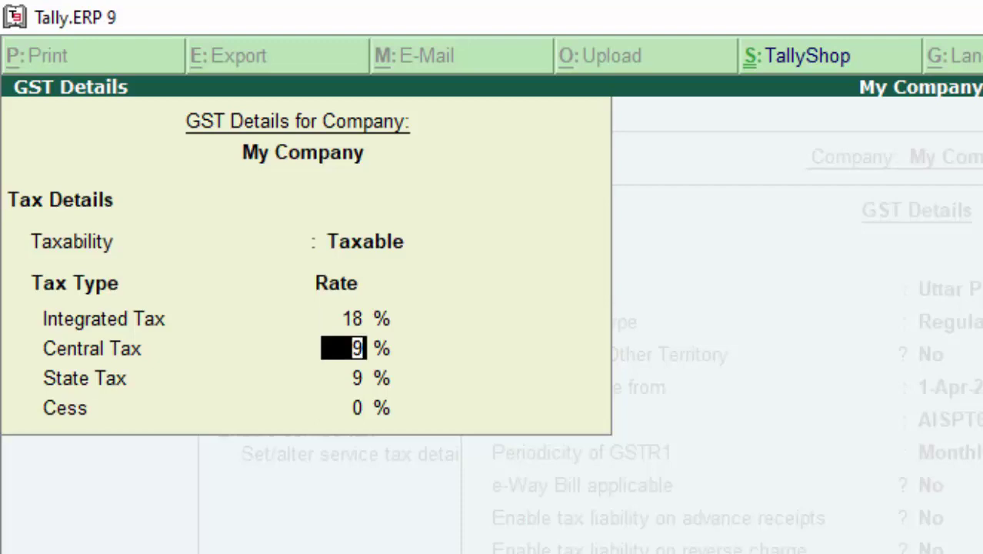
key("Return")
key("Return")
key("Return")
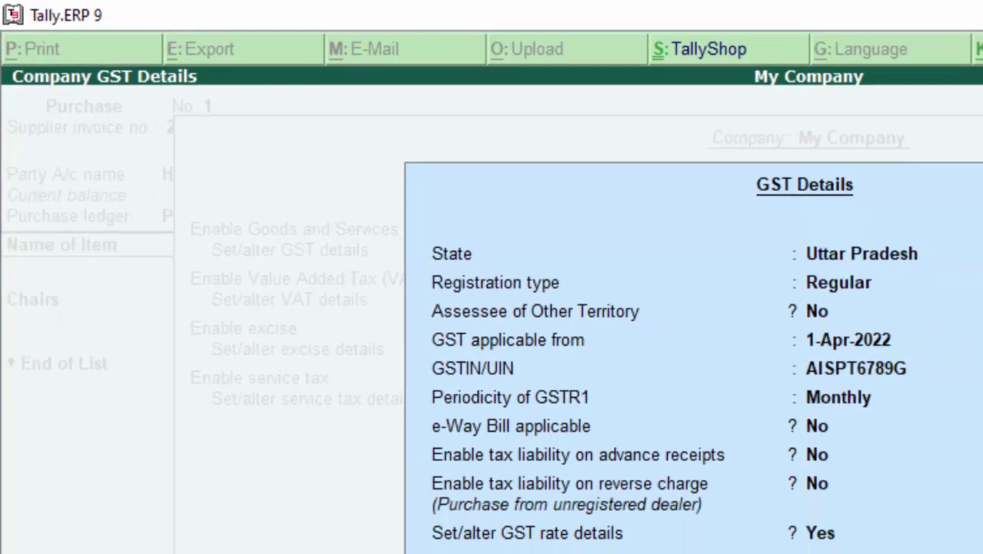
key("Return")
key("Return")
key("Return")
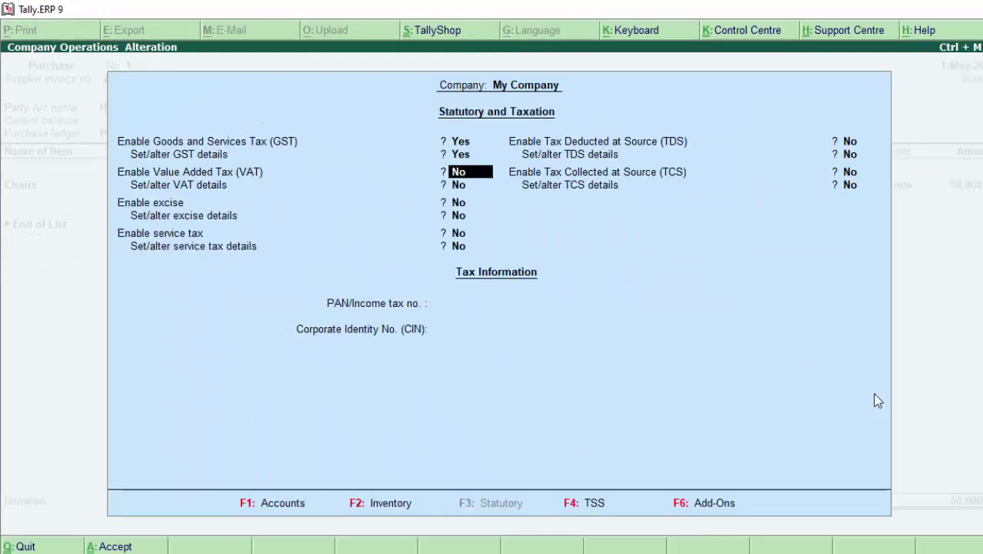
- Save the statutory settings and return to the purchase voucher's ledger rows
key("ctrl+a")
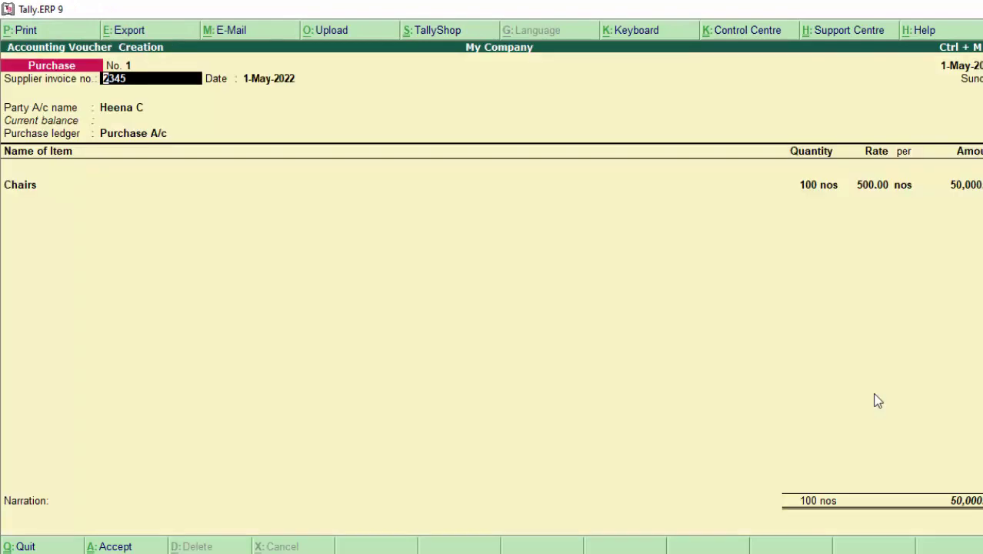
key("Return")
key("Return")
key("Return")
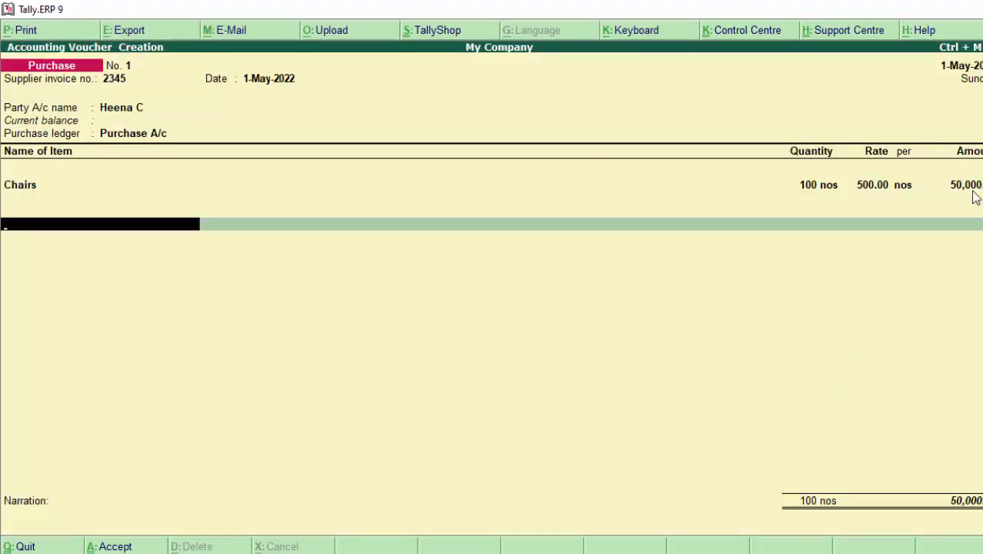
key("Return")
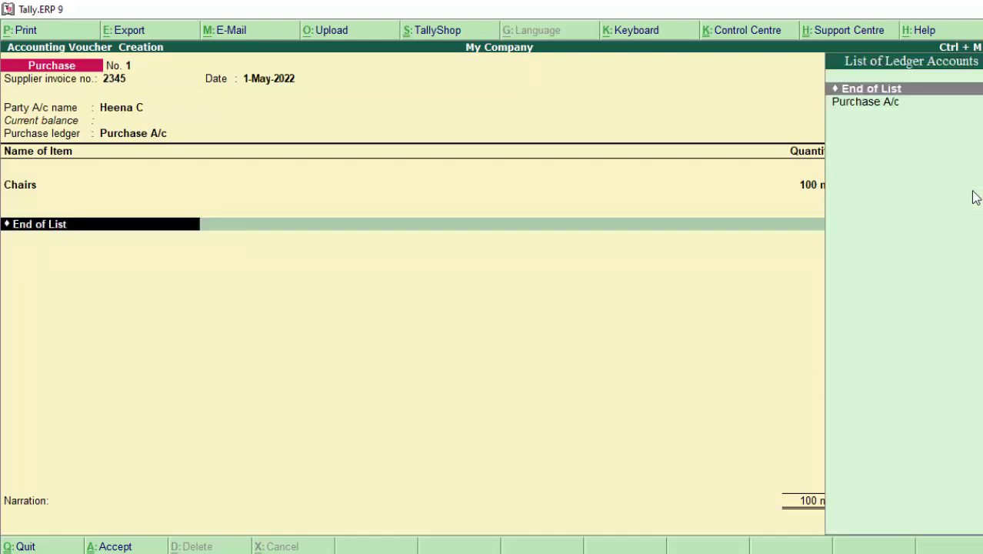
- Create a Cgst ledger under the Duties & Taxes group
key("alt+c")
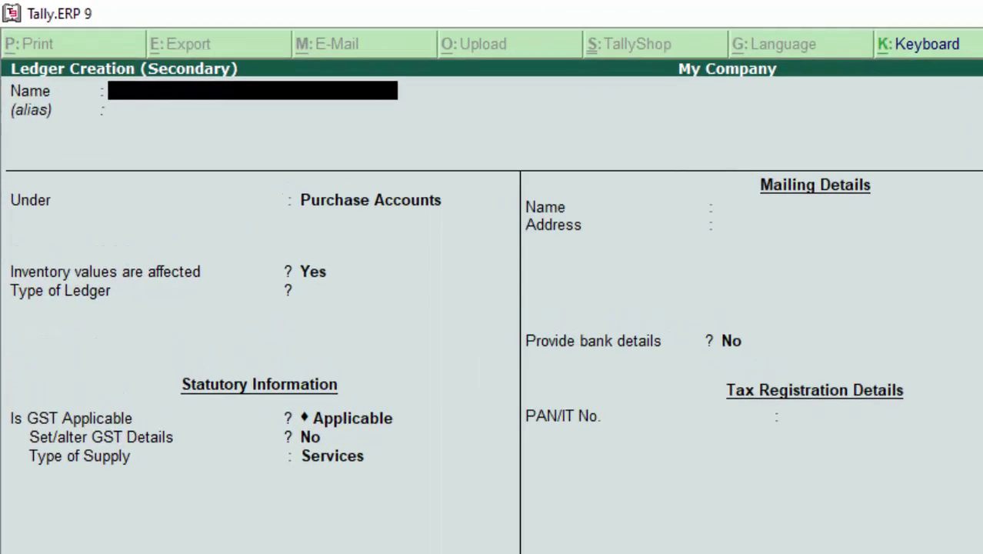
type("Cgst")
key("Return")
key("Return")
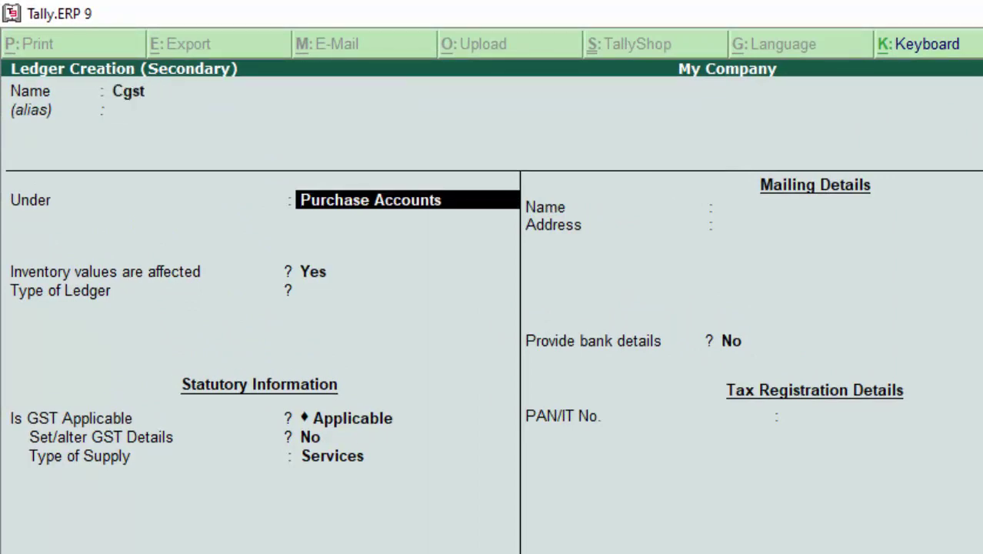
type("D")
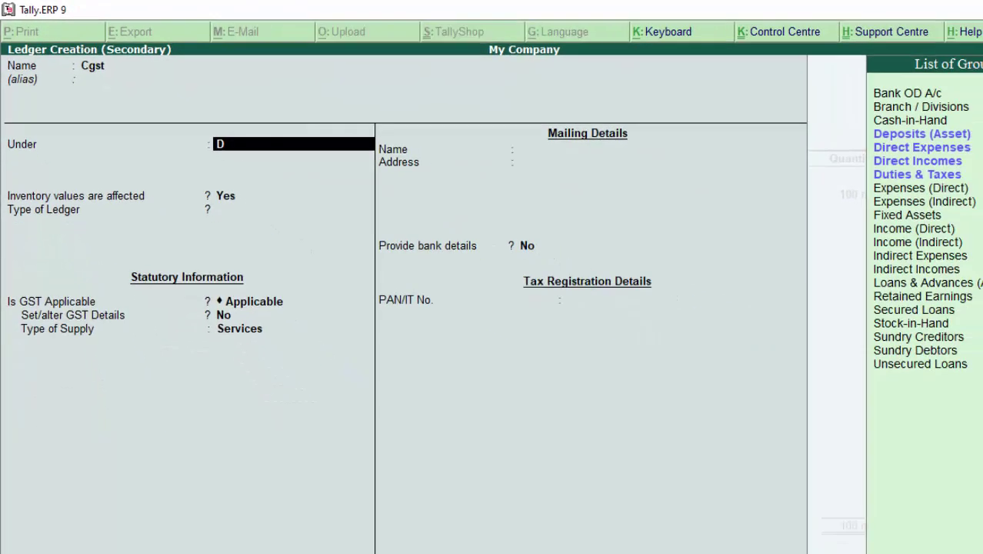
left_click(921, 147)
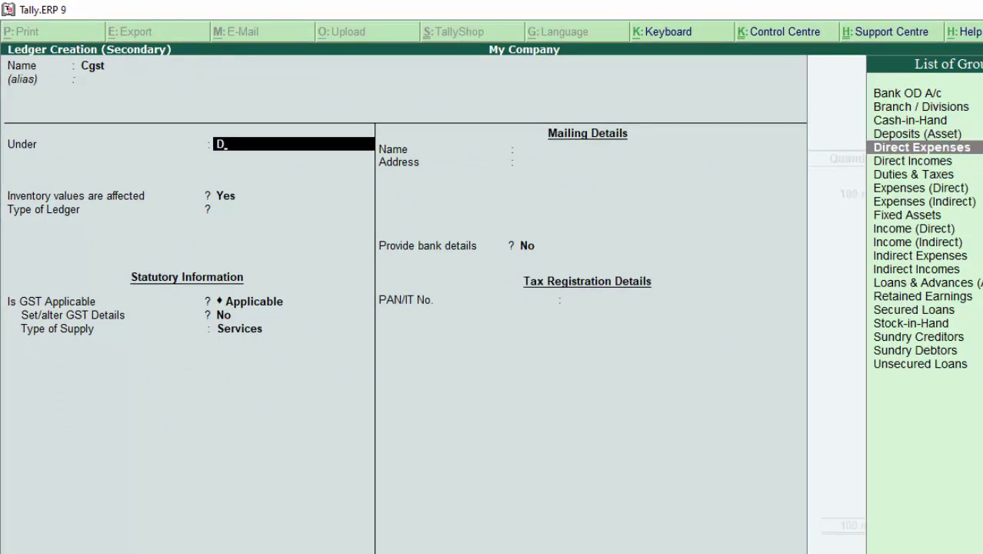
key("Down")
key("Down")
key("Return")
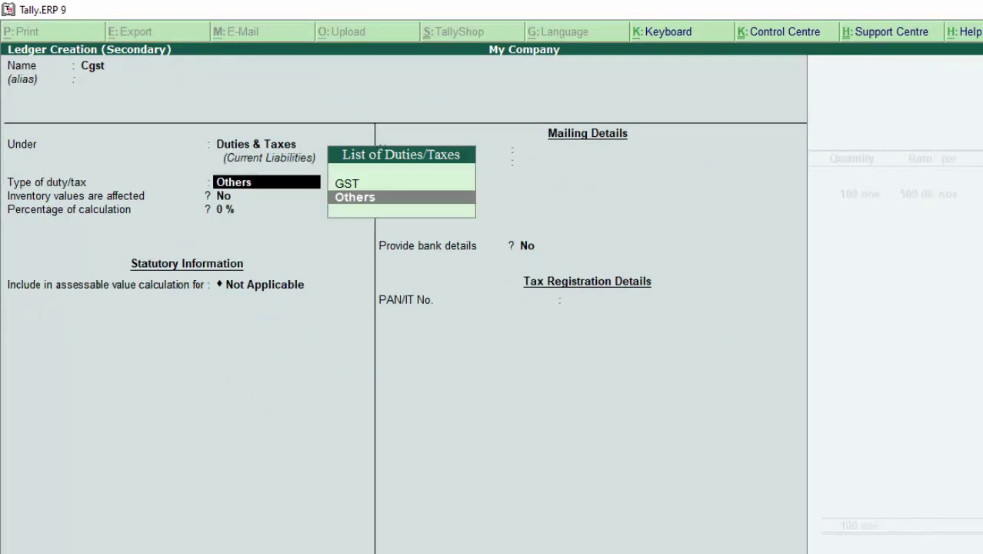
- Make Cgst a GST Central Tax with Normal Rounding, save it, and charge 4,500.00
key("Up")
key("Return")
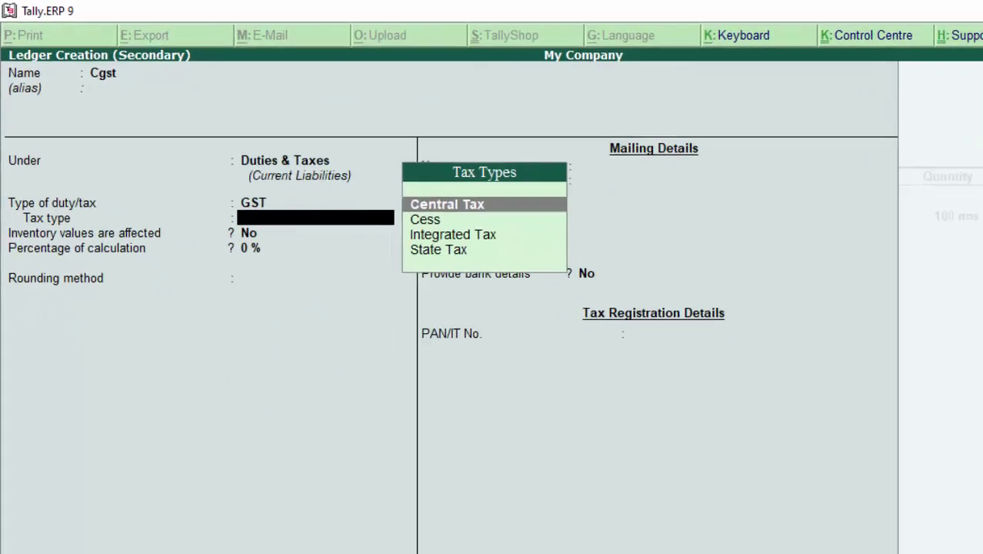
key("Return")
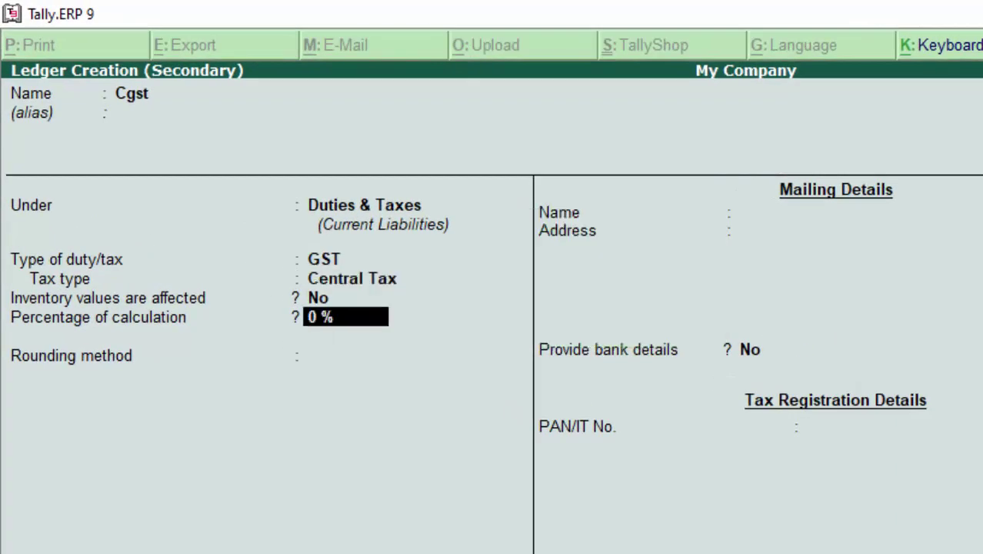
key("Return")
key("Down")
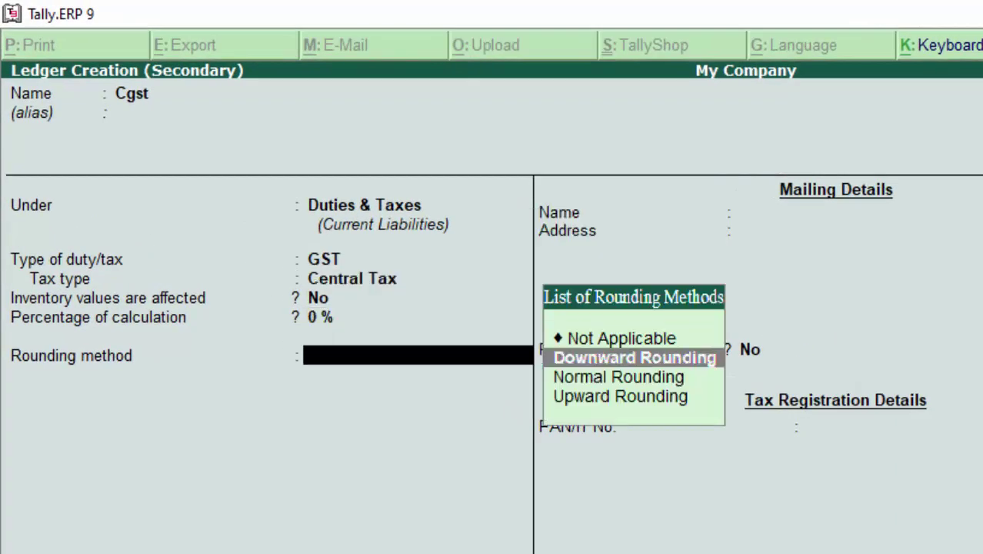
key("Down")
key("Return")
key("Return")
key("Return")
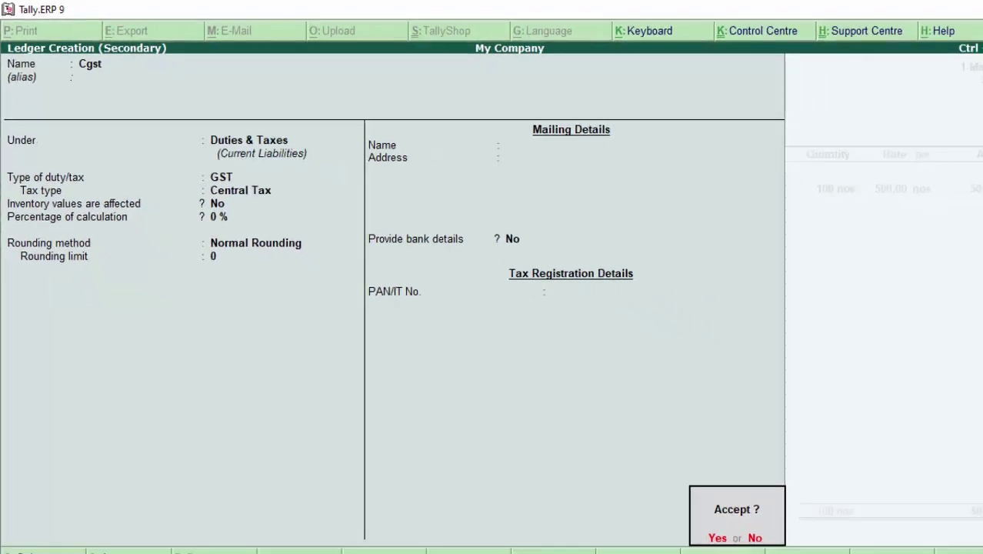
key("Return")
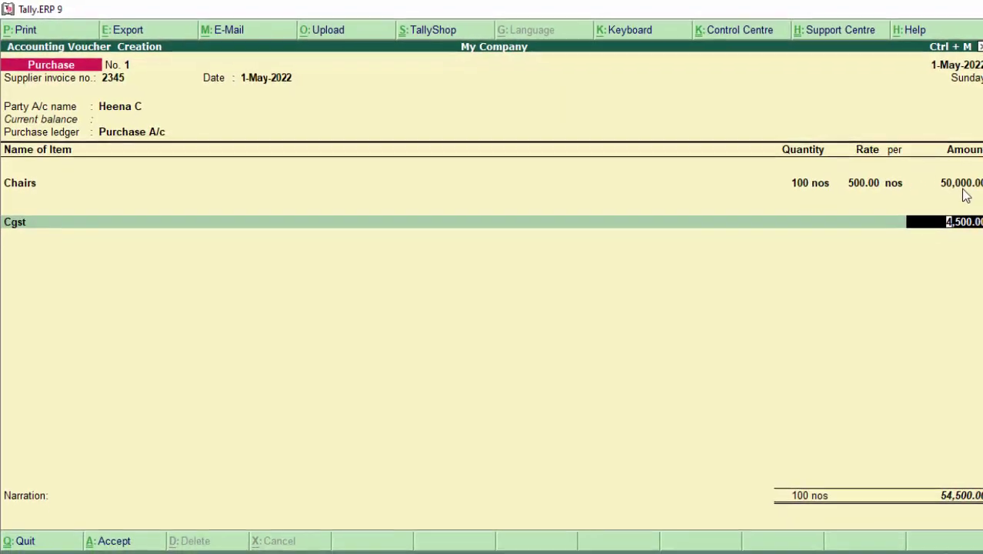
key("Return")
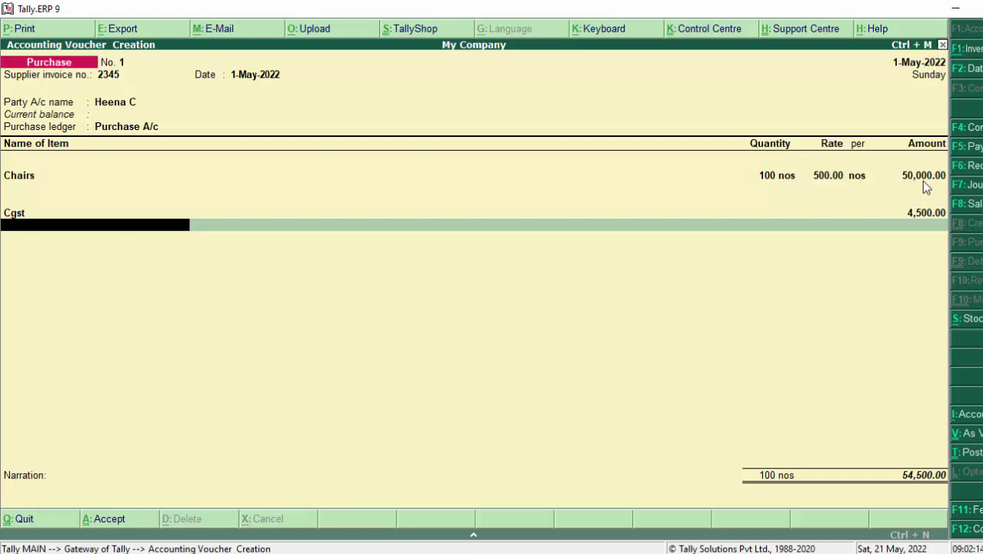
key("alt+c")
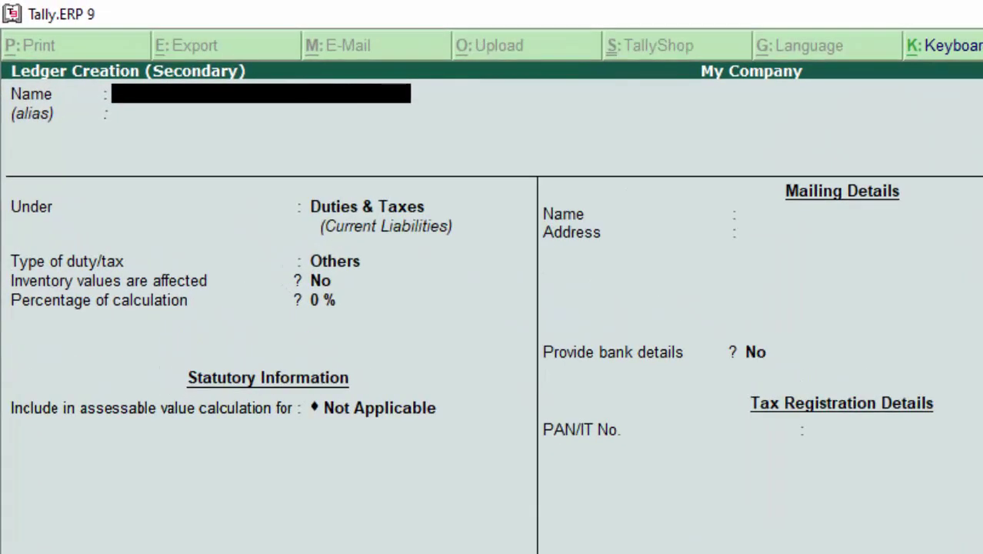
- Create the Sgst ledger under Duties & Taxes as GST State Tax with rounding Not Applicable
type("Sg")
type("st")
key("Return")
key("Return")
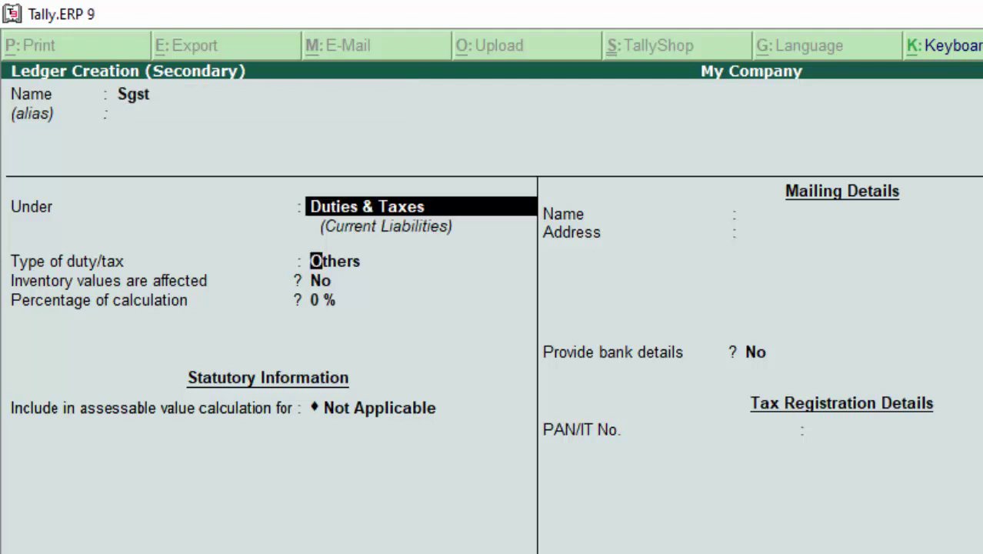
key("Return")
key("Up")
key("Return")
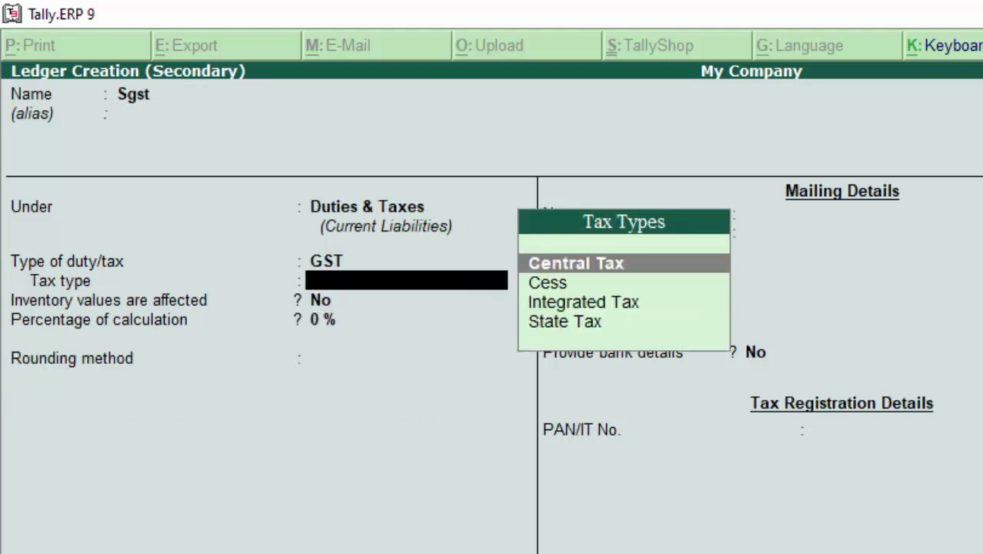
key("Down")
key("Down")
key("Down")
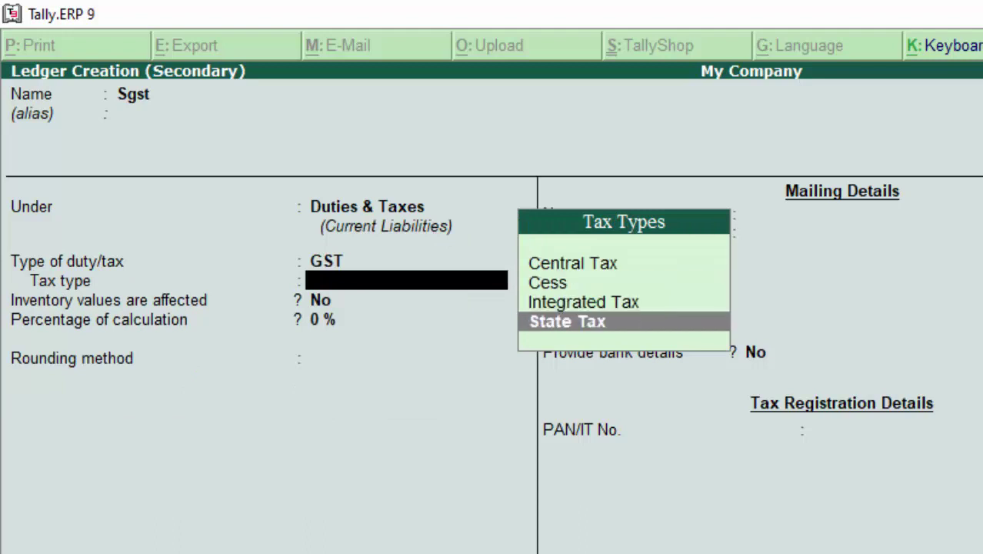
key("Return")
key("Return")
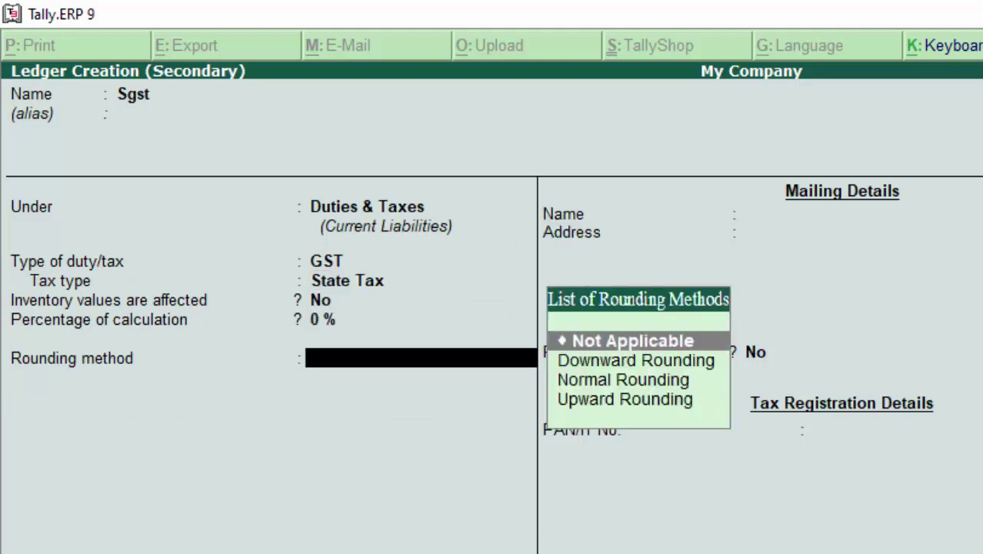
key("Return")
key("Return")
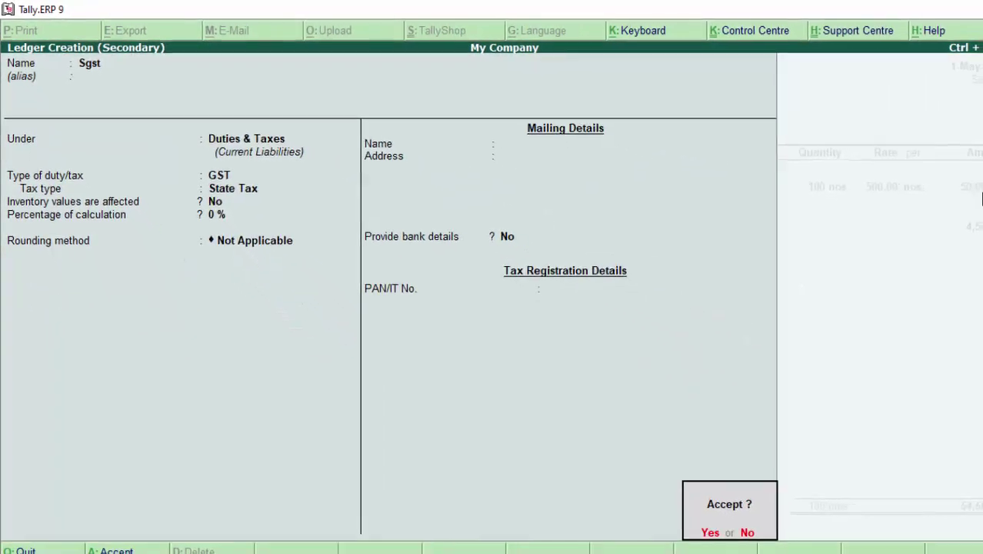
key("Return")
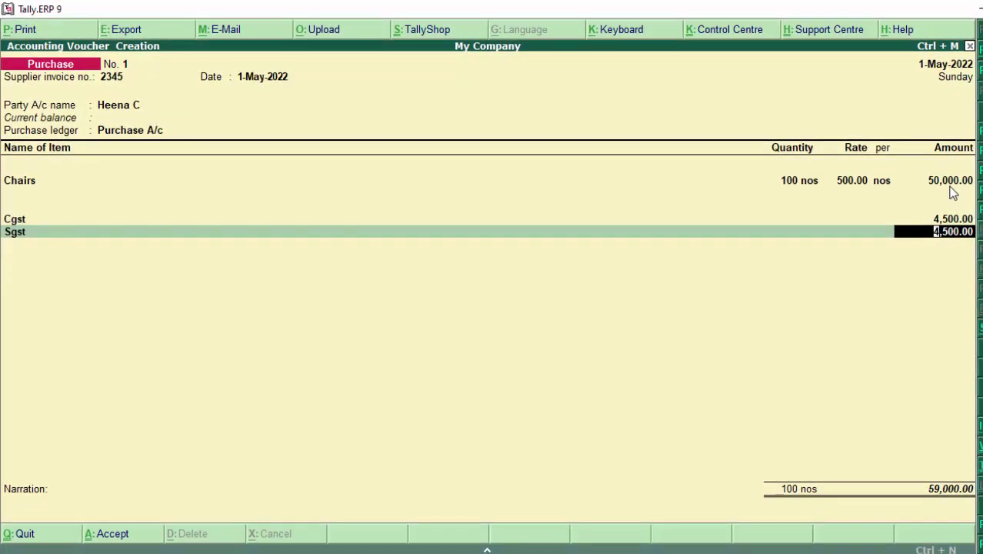
- Accept Sgst at 4,500.00 and save purchase voucher No. 1 totalling 59,000.00
key("Return")
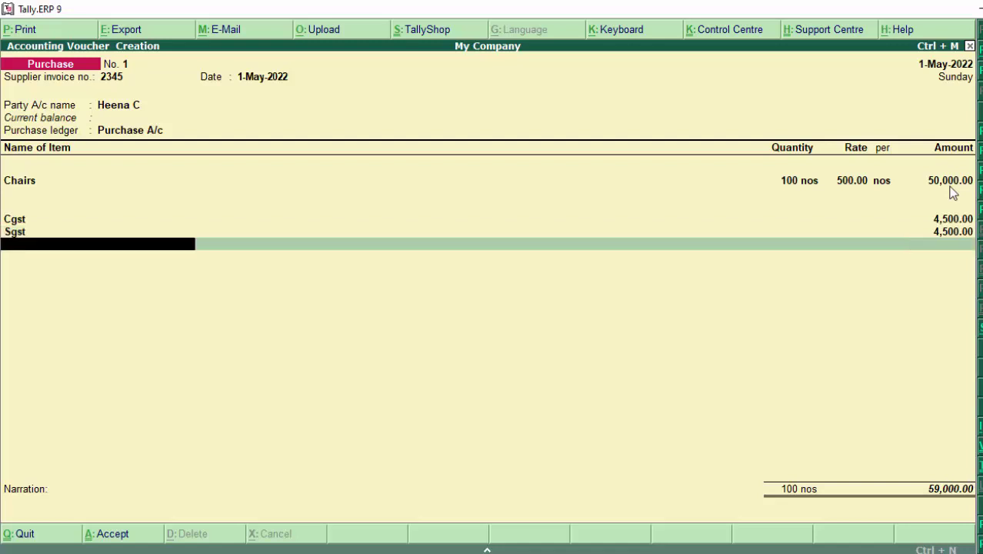
key("BackSpace")
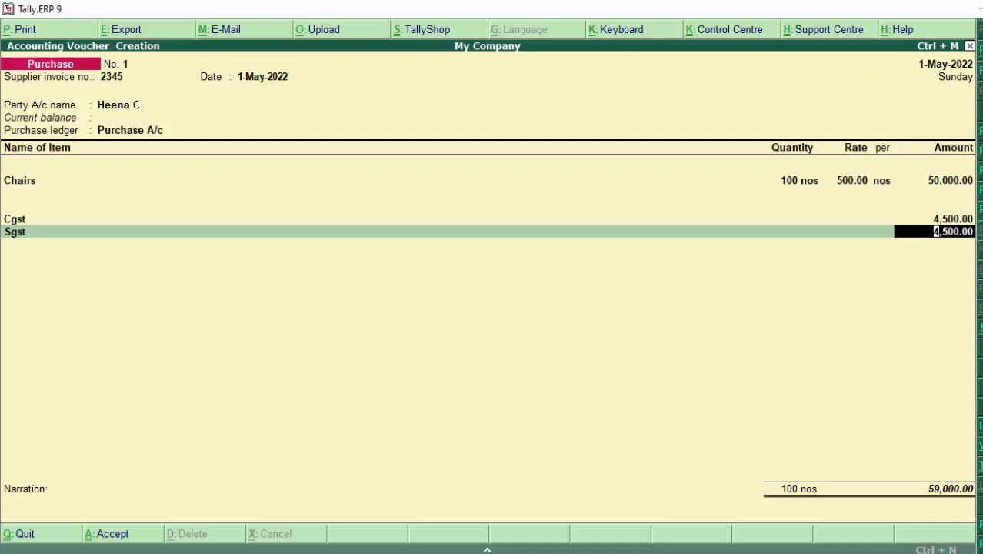
key("Return")
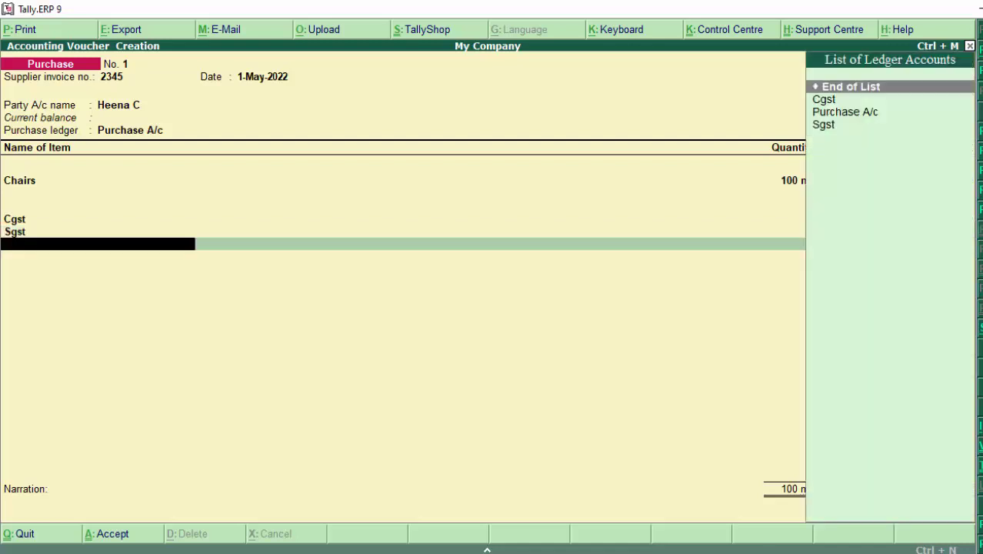
key("Return")
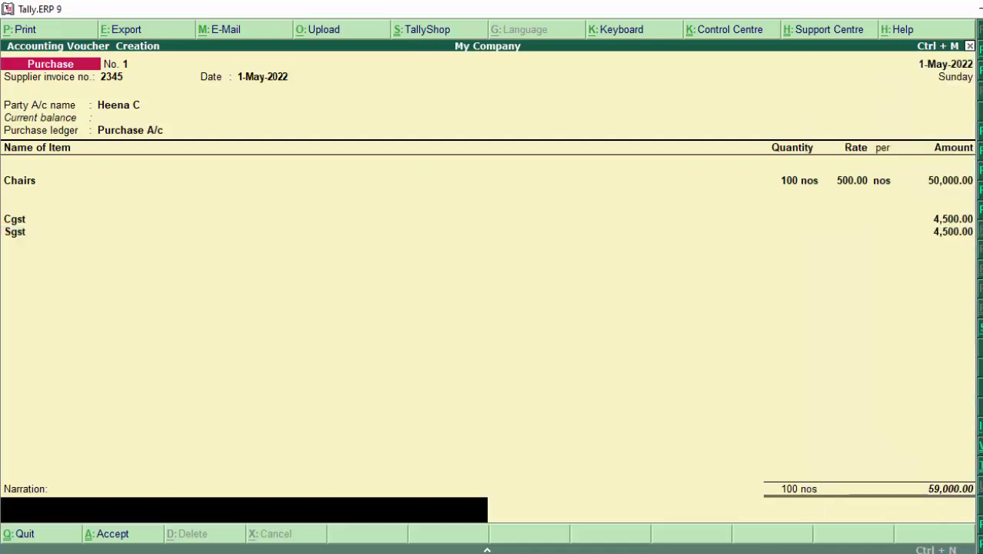
key("Return")
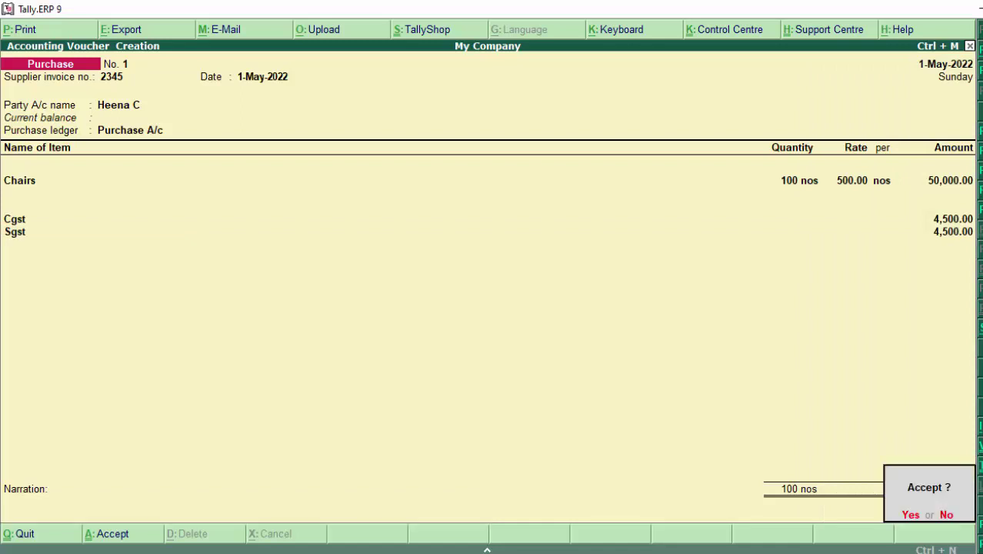
key("Return")
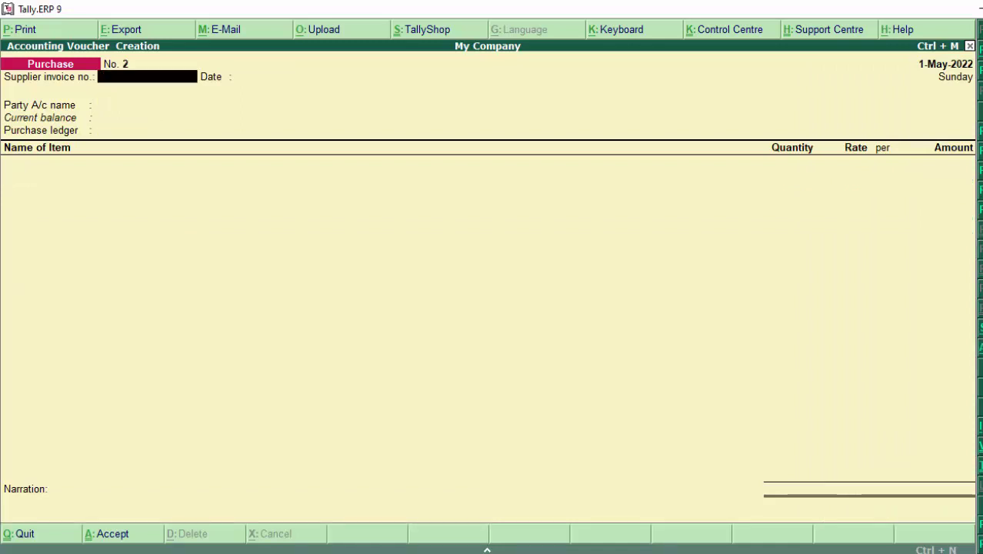
key("Escape")
- Check the Stock Summary showing 100 nos of Chairs, then return to the main menu
key("Return")
key("s")
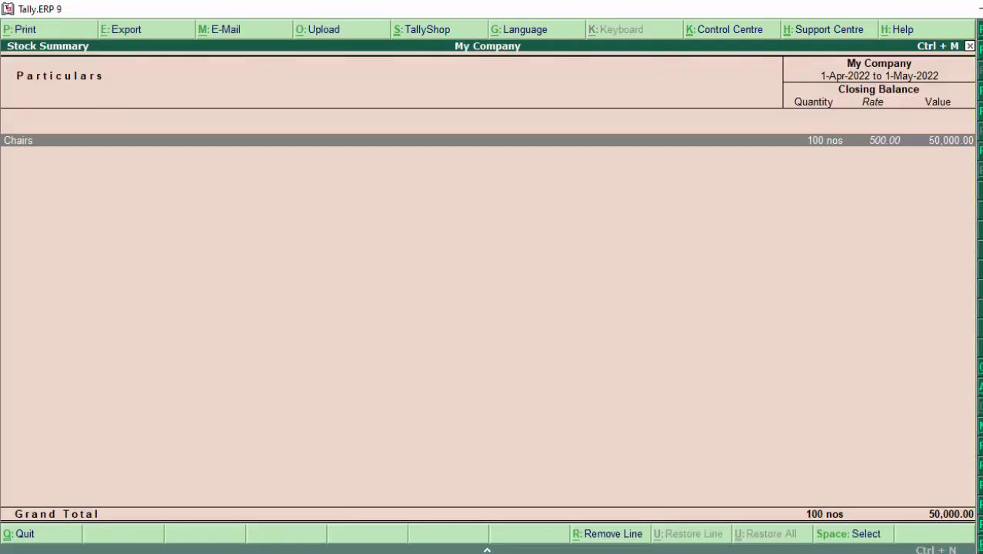
key("Return")
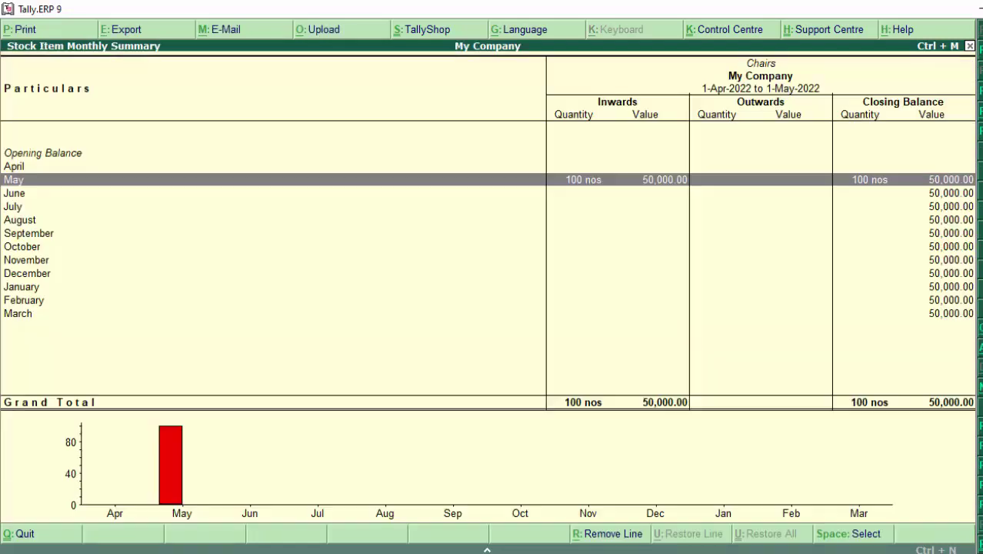
key("Escape")
key("Escape")
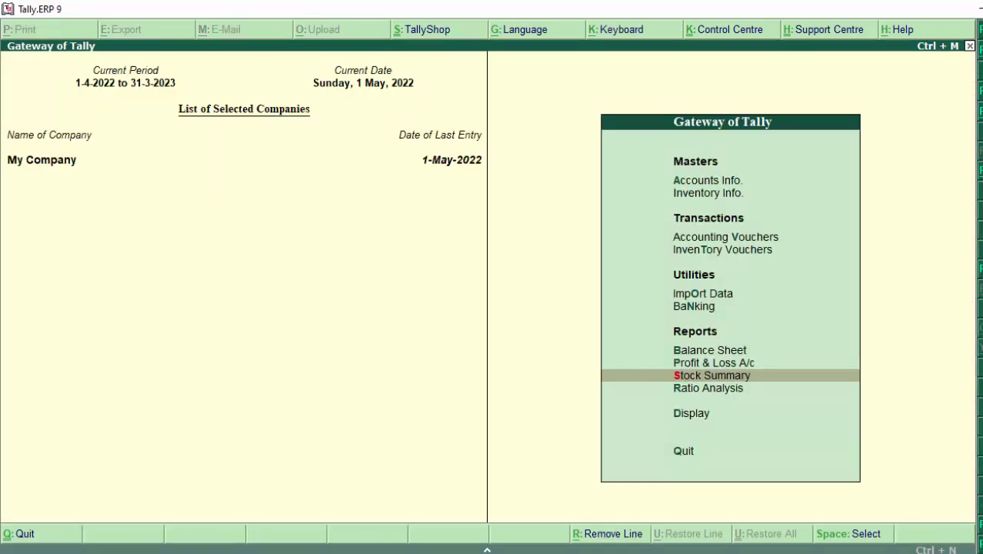
- Open the purchase from the 1-May-2022 Day Book and bring up its printing options
key("d")
key("d")
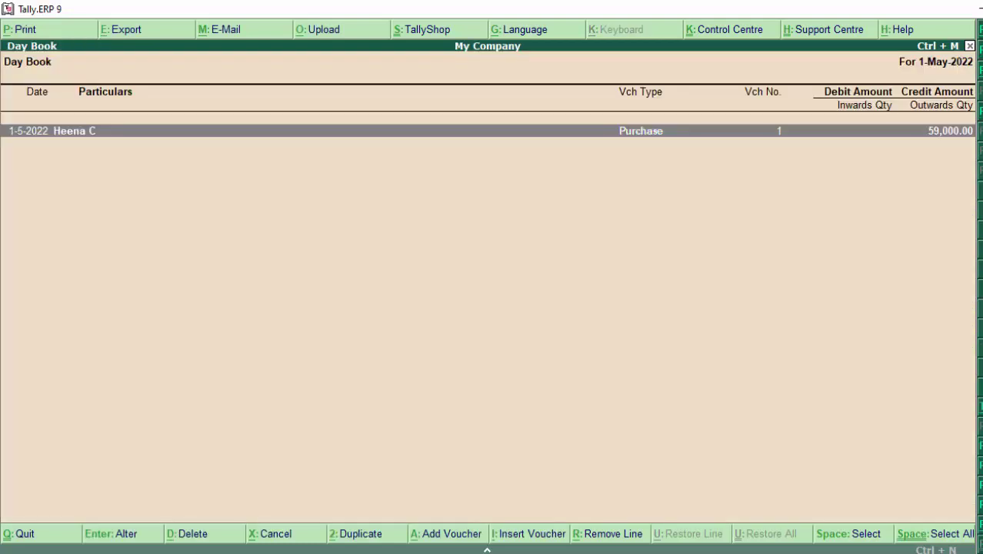
key("Return")
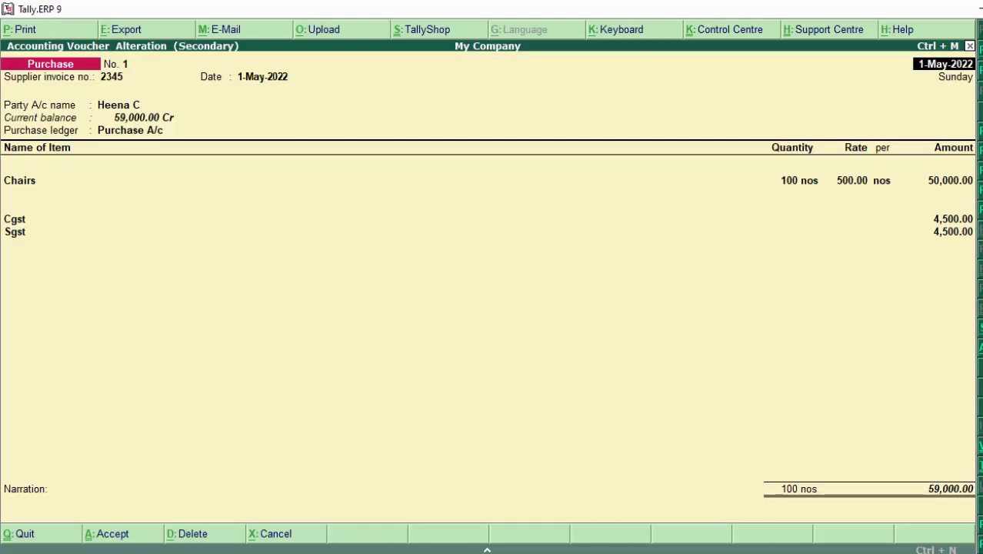
key("alt+p")
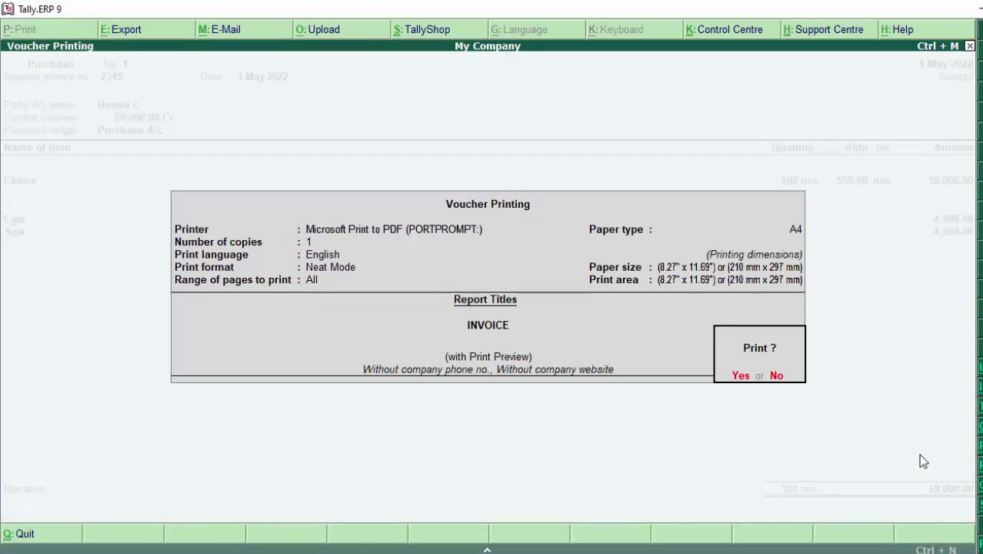
- Preview the Chairs purchase invoice, zoom in and back out, then close the preview
left_click(734, 375)
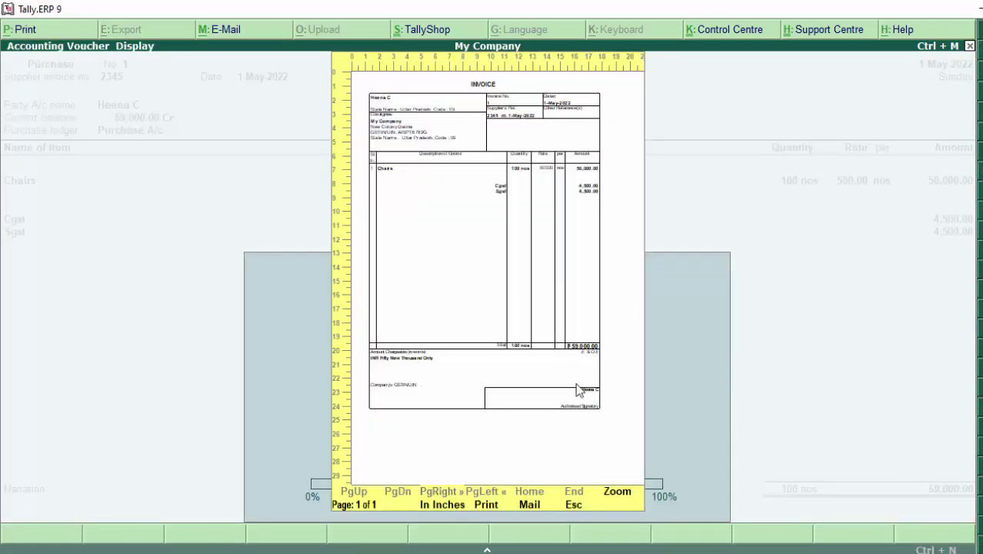
left_click(631, 493)
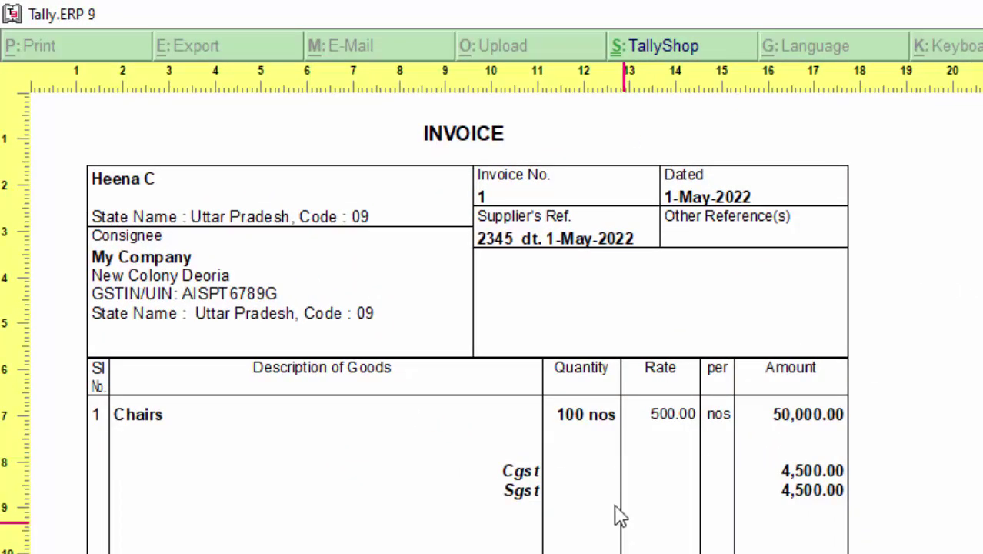
left_click(631, 493)
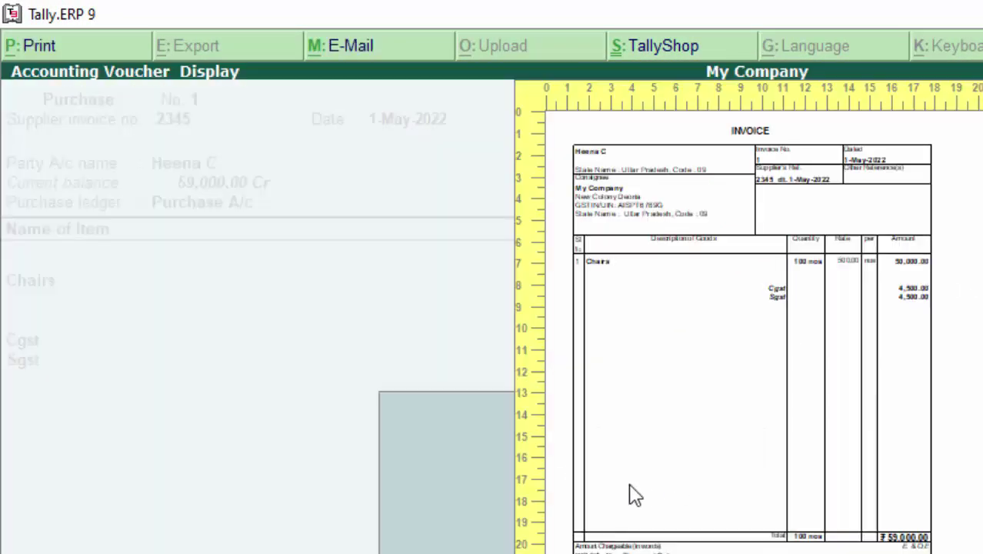
key("Escape")
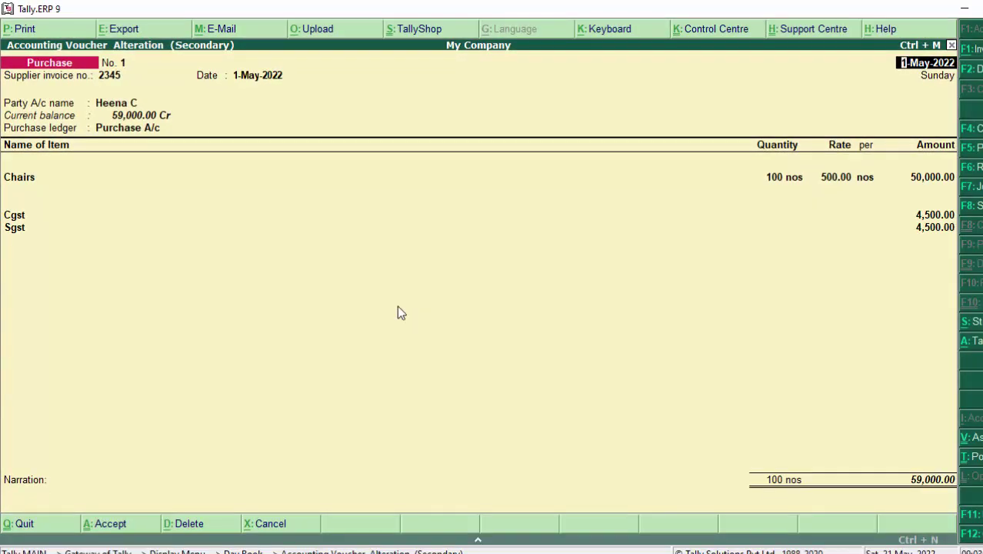
- Turn on the GST % column in the invoice print configuration, leaving item-wise GST details off
key("alt+p")
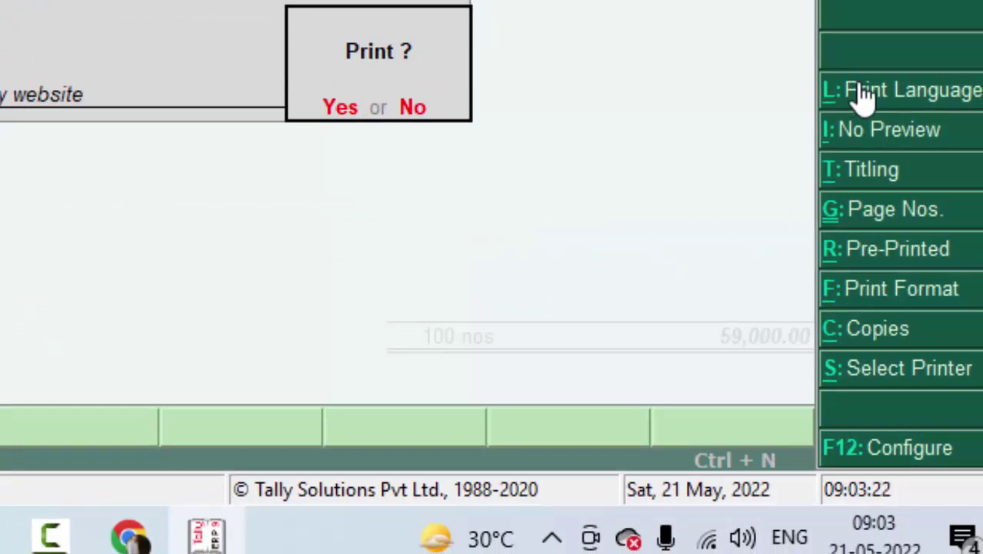
left_click(891, 449)
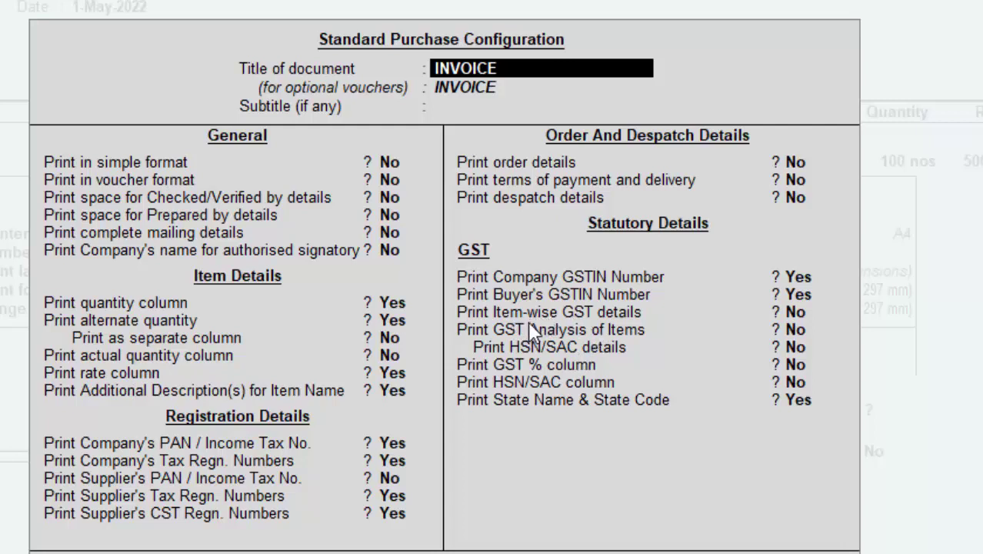
left_click(796, 317)
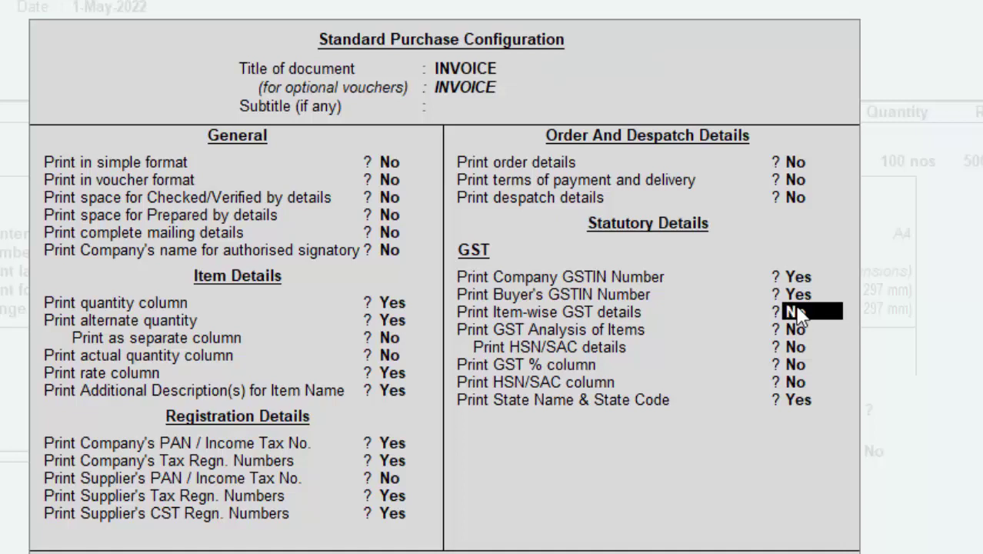
key("y")
key("n")
left_click(797, 367)
key("y")
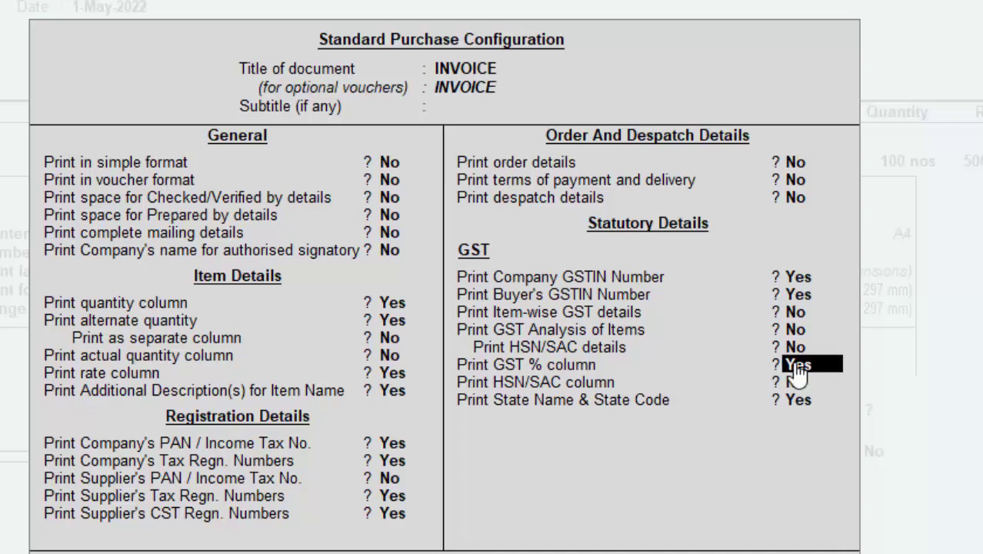
- Accept the configuration, preview the invoice with its 18% GST Rate column, and close it
key("ctrl+a")
key("Return")
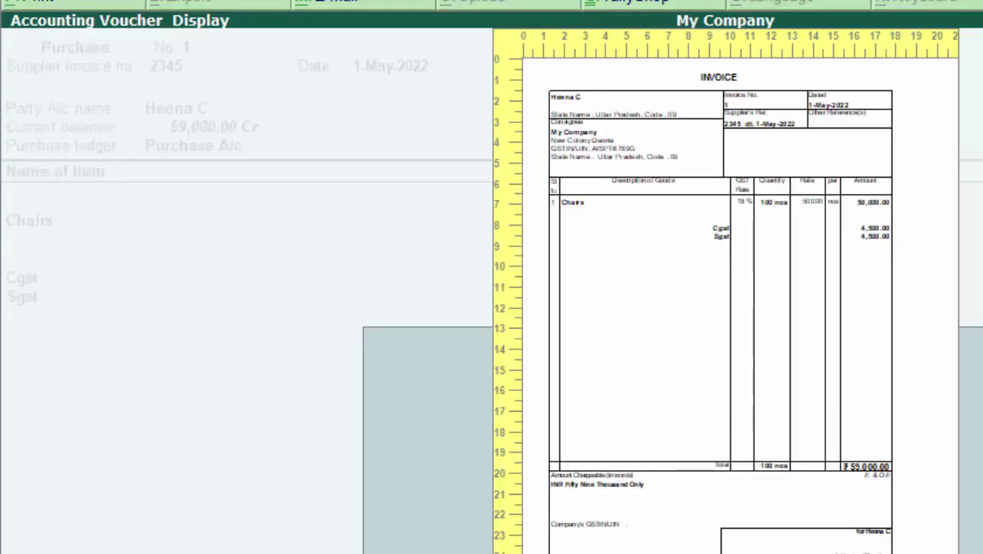
key("Escape")
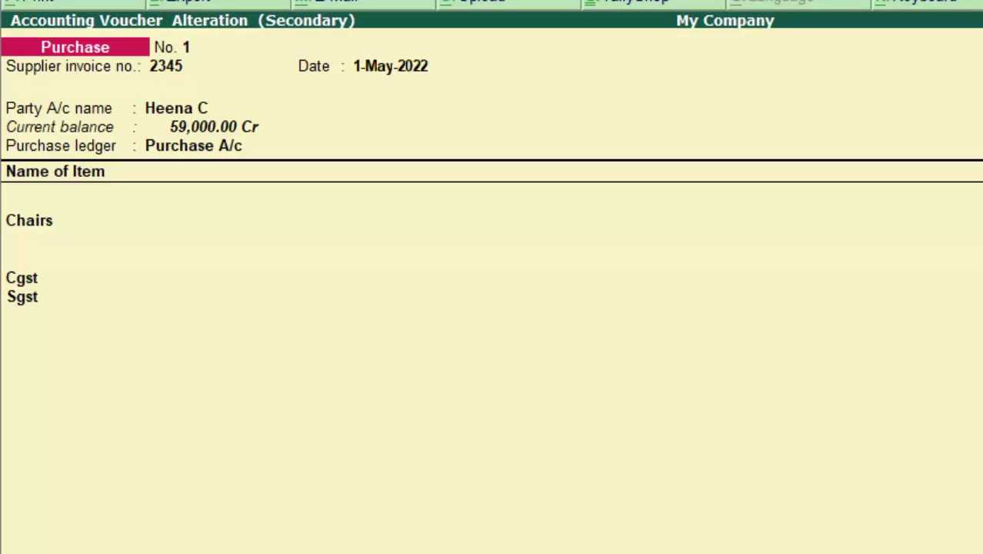
- Quit the saved Purchase No. 1, back out of Day Book, and start Accounting Vouchers
key("Escape")
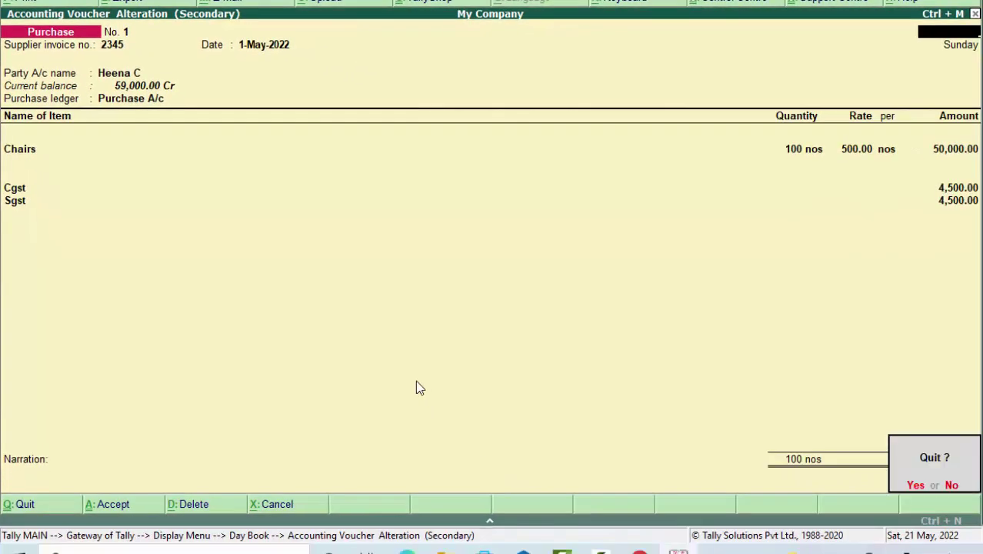
key("y")
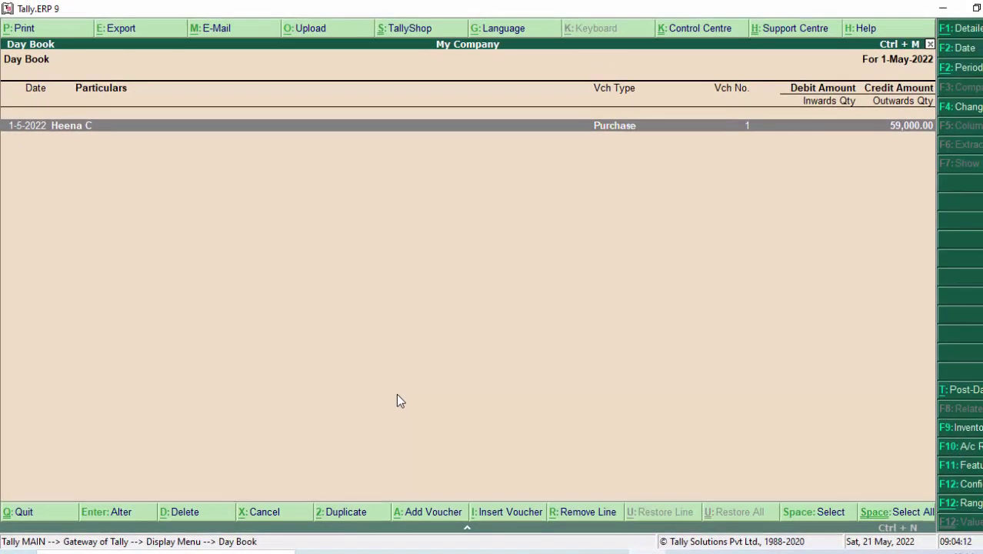
key("Escape")
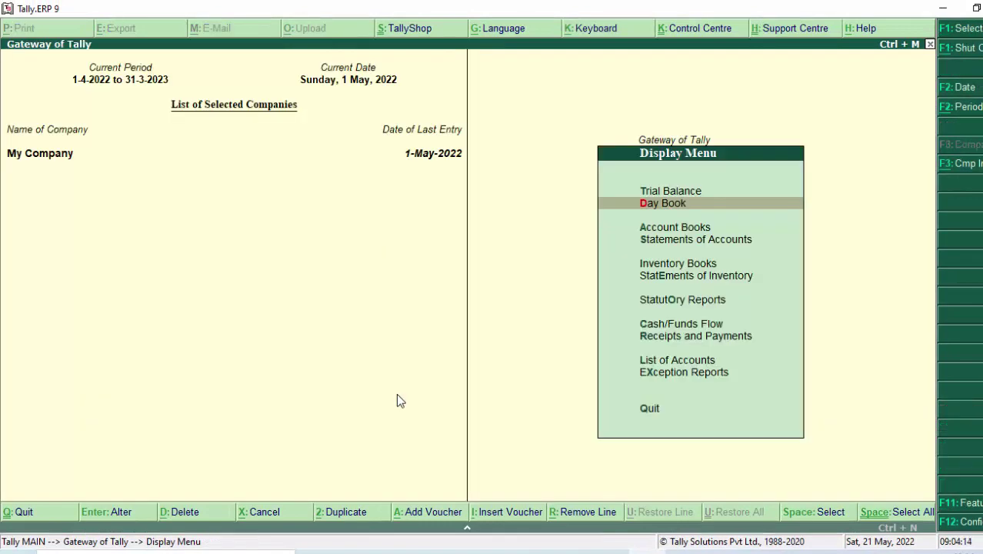
key("Escape")
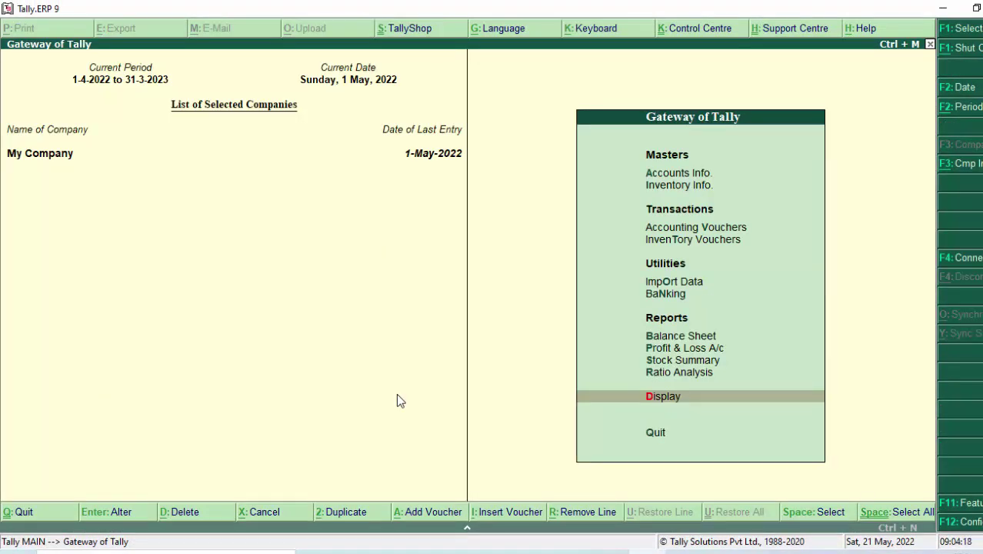
key("v")
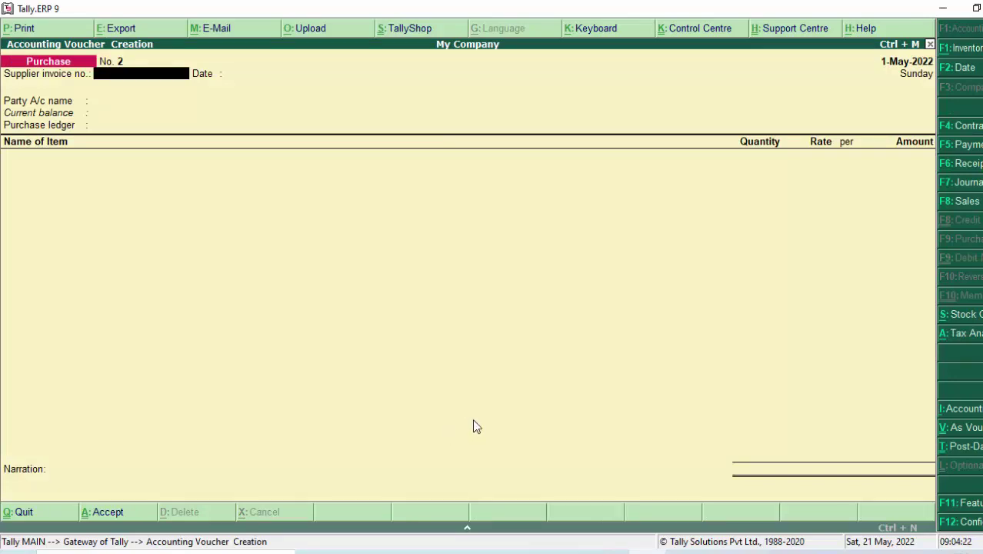
- Record Payment No. 1: supplier debited 59,000 against bill 2345, Cash credited
key("F5")
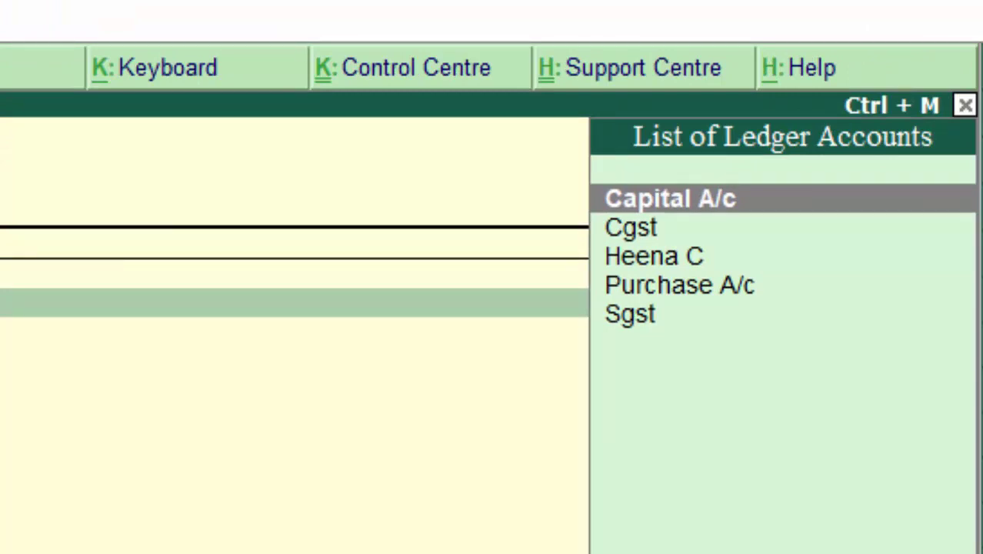
key("Down")
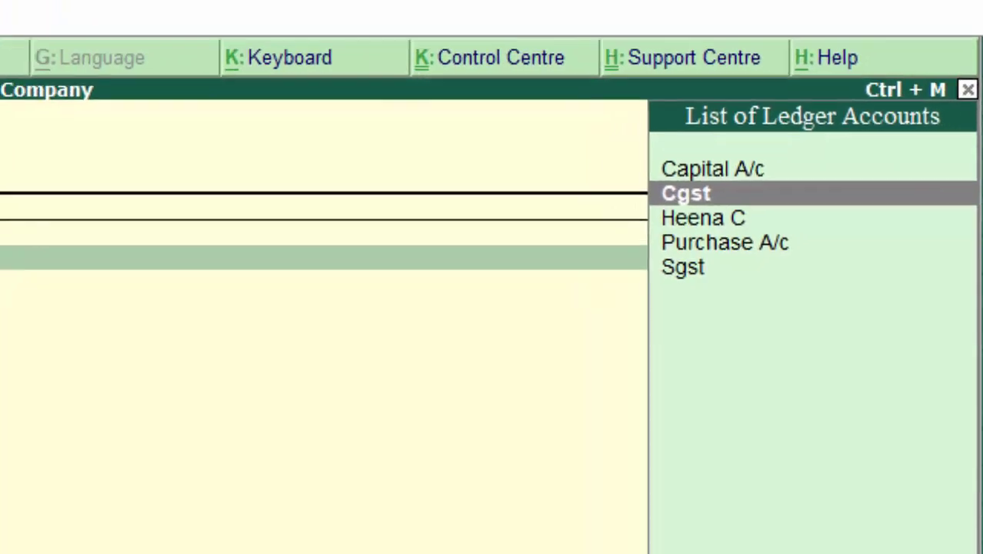
key("Down")
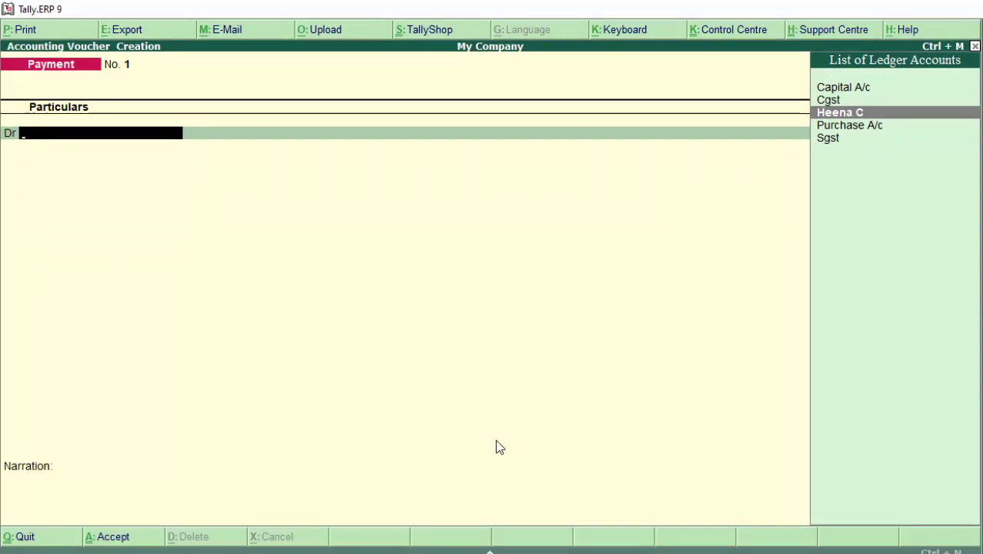
key("Return")
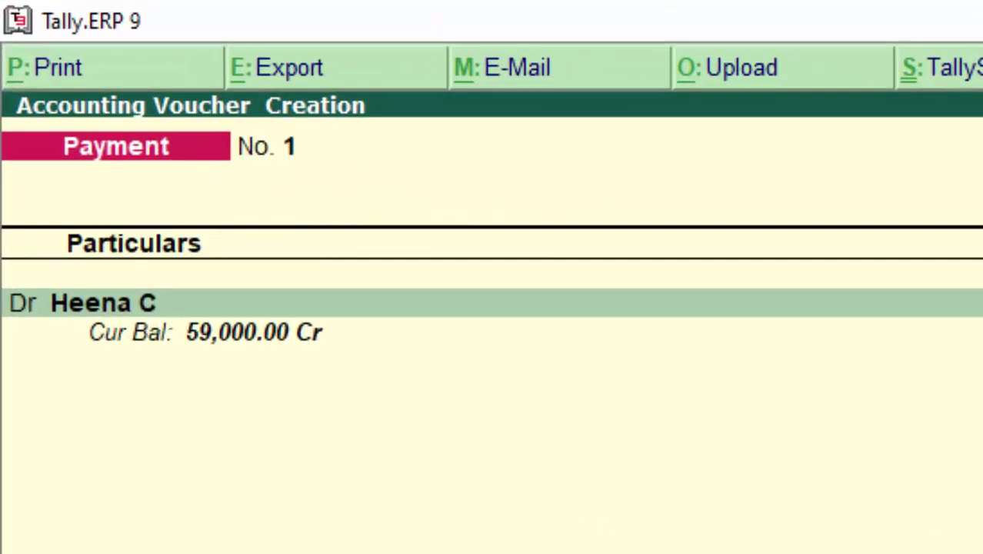
type("5")
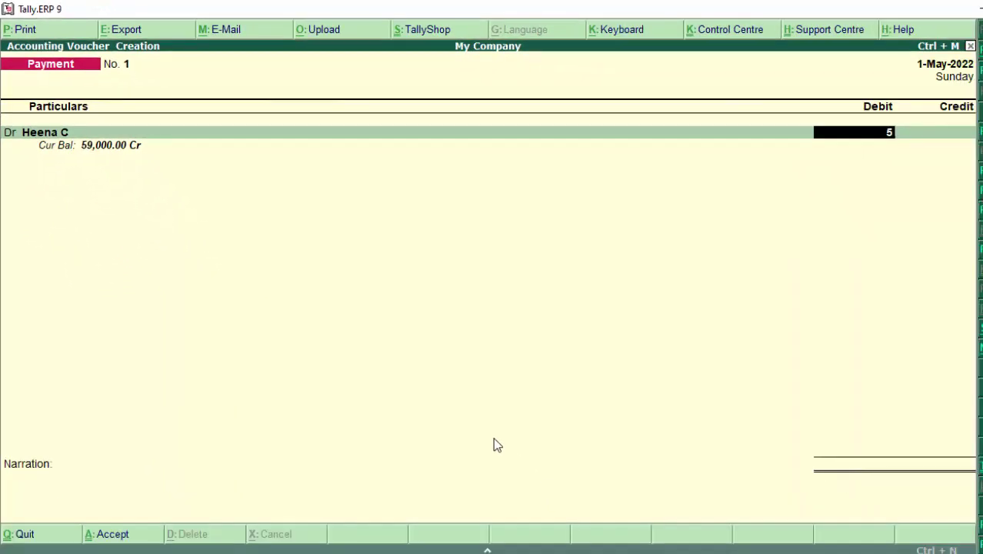
type("900")
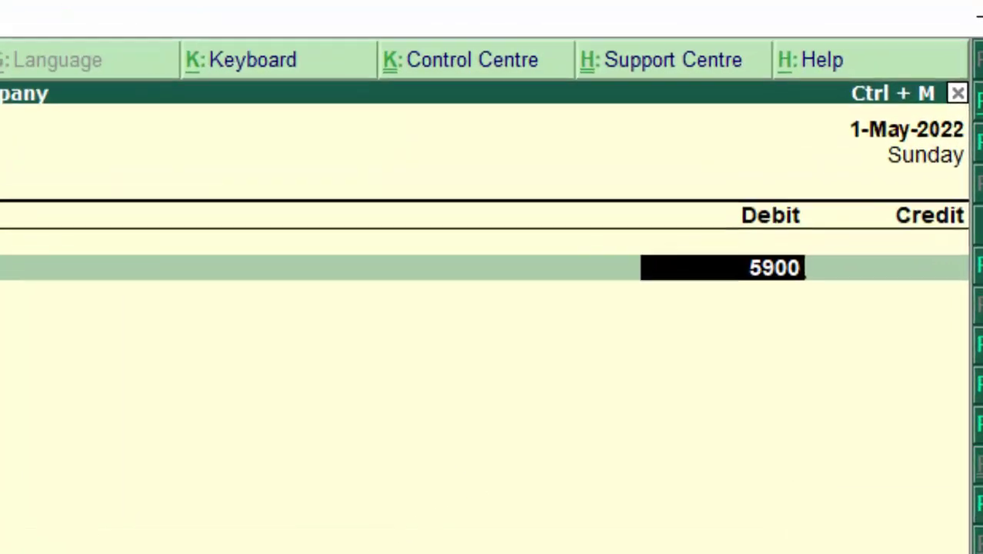
type("0")
key("Return")
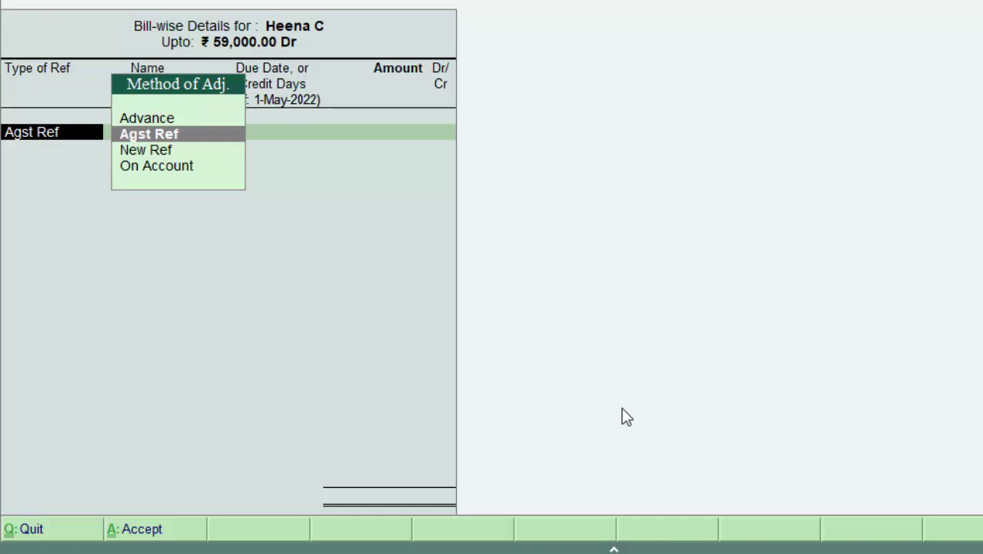
key("Return")
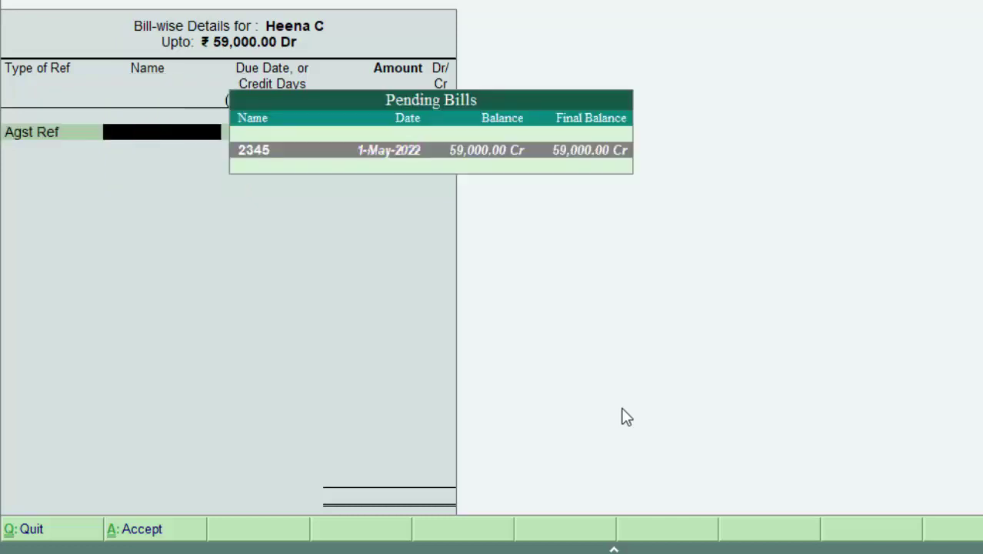
type("2")
key("Return")
key("Return")
key("Return")
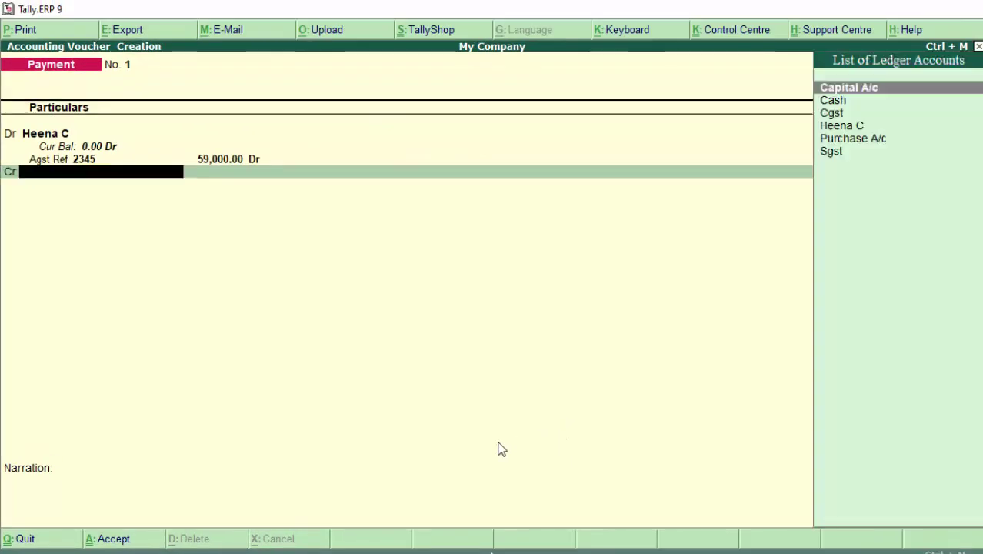
key("Down")
key("Return")
key("Return")
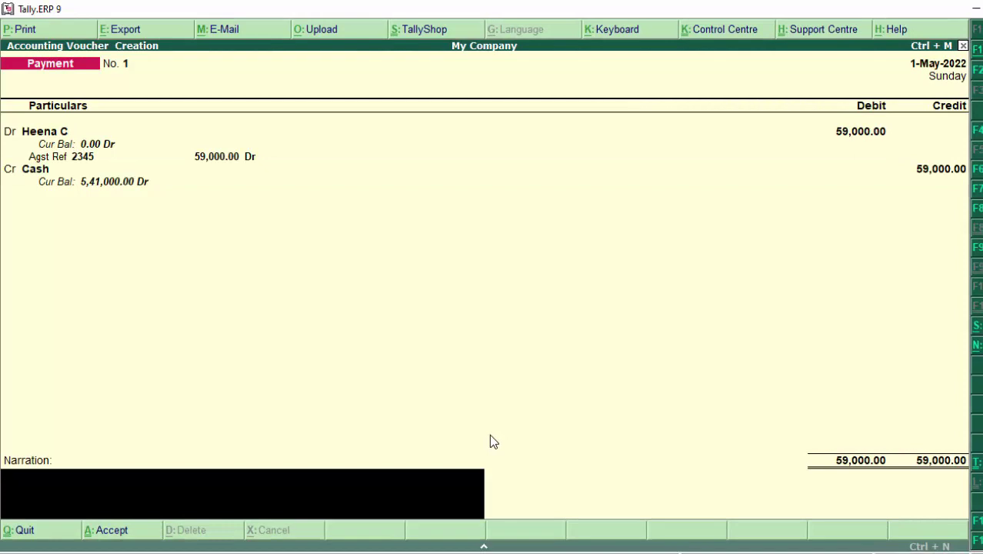
key("Return")
key("Return")
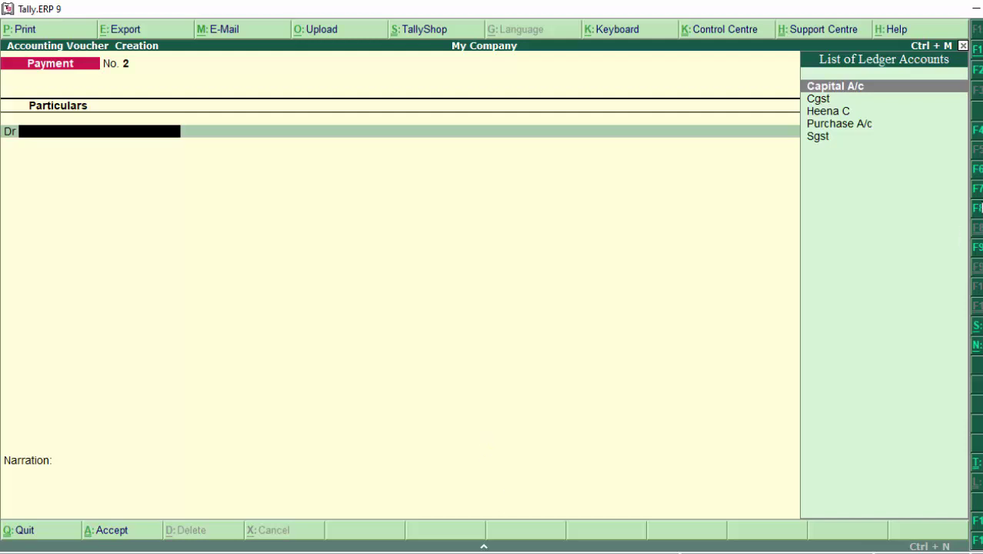
- Start a Sales voucher with reference number 36533
key("F8")
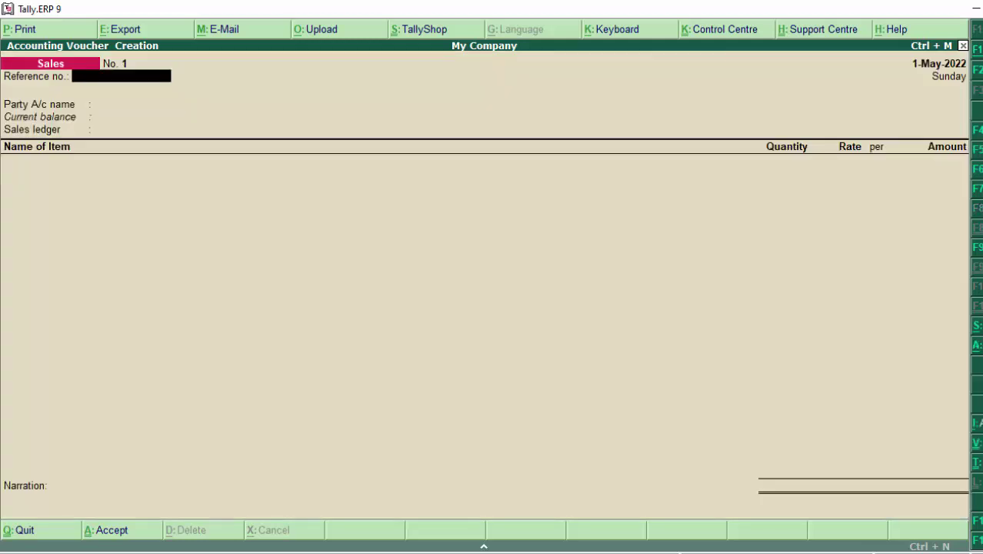
type("36533")
key("Return")
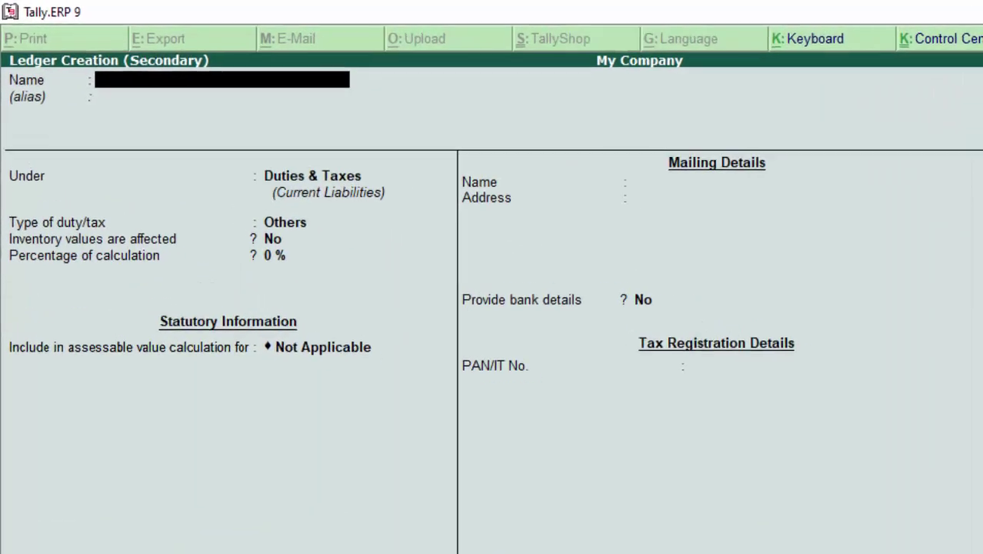
- Create a new customer ledger under Sundry Debtors, keeping Uttar Pradesh as state and place of supply
type("Raju")
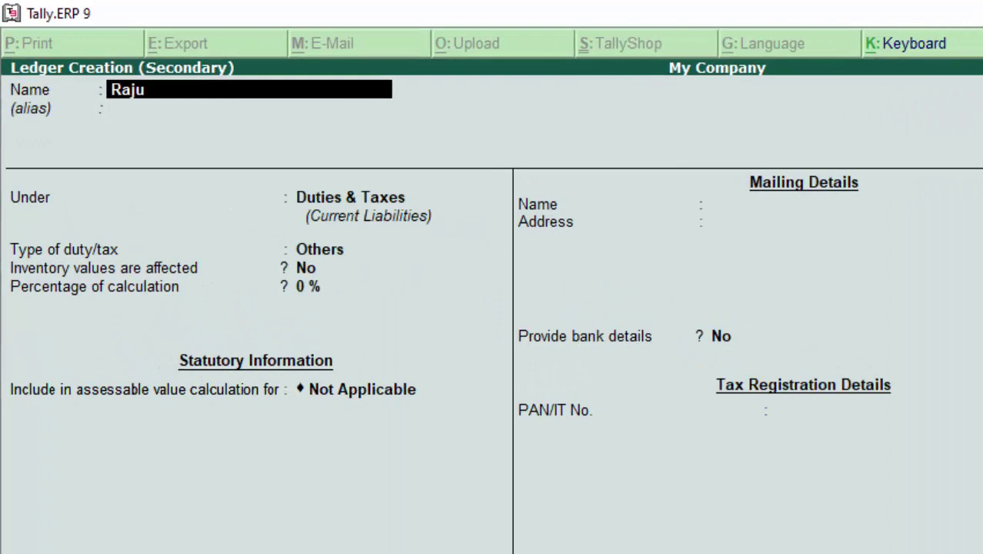
key("Return")
key("Return")
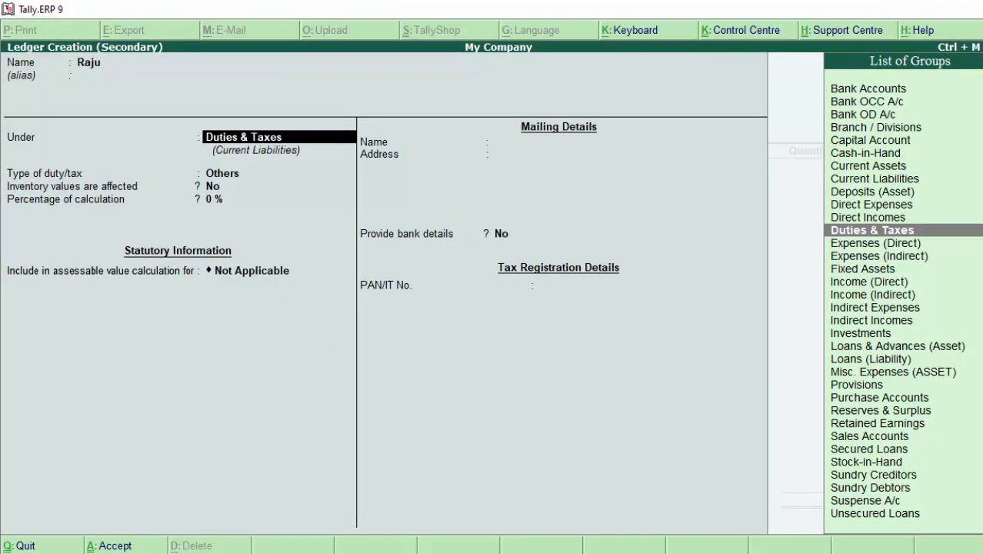
type("S")
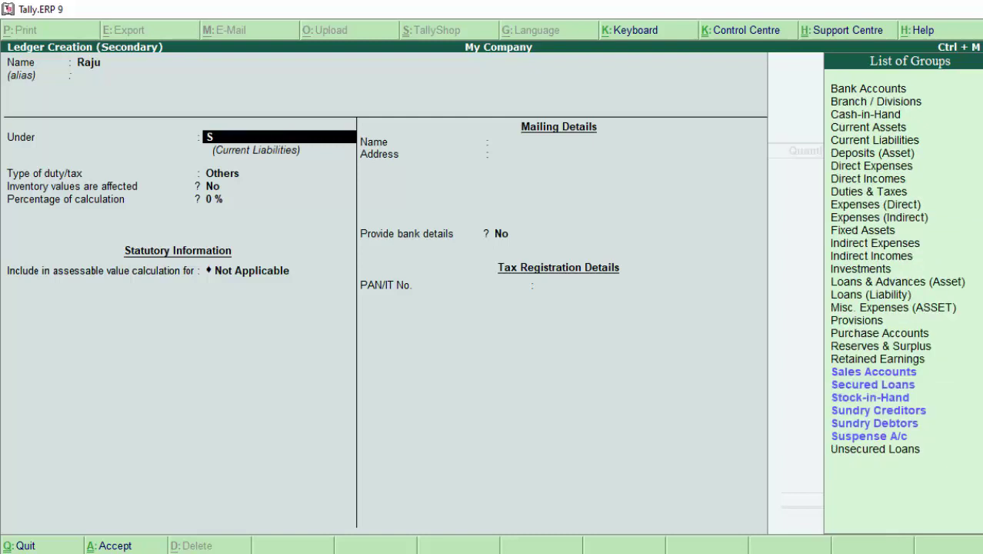
key("Down")
key("Down")
key("Down")
key("Down")
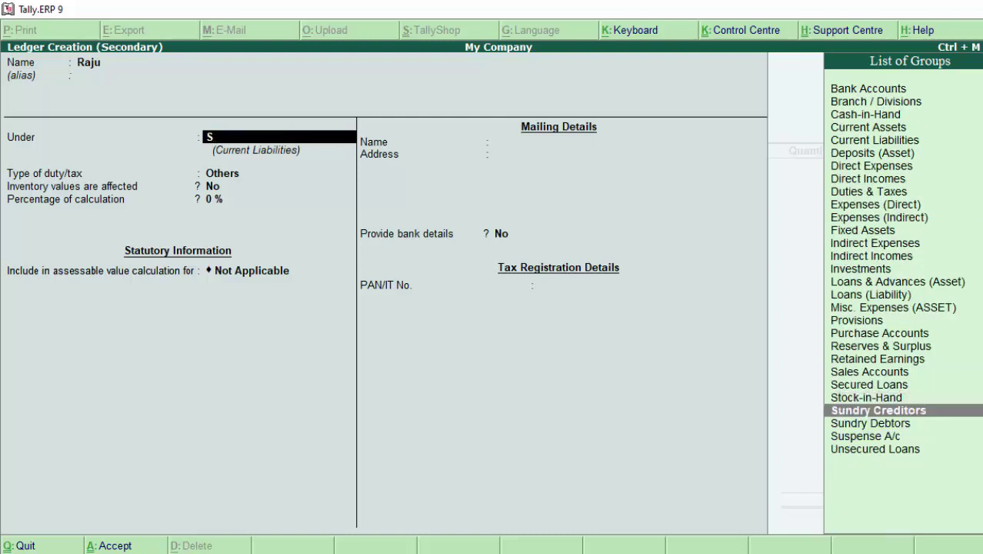
key("Down")
key("Return")
key("Return")
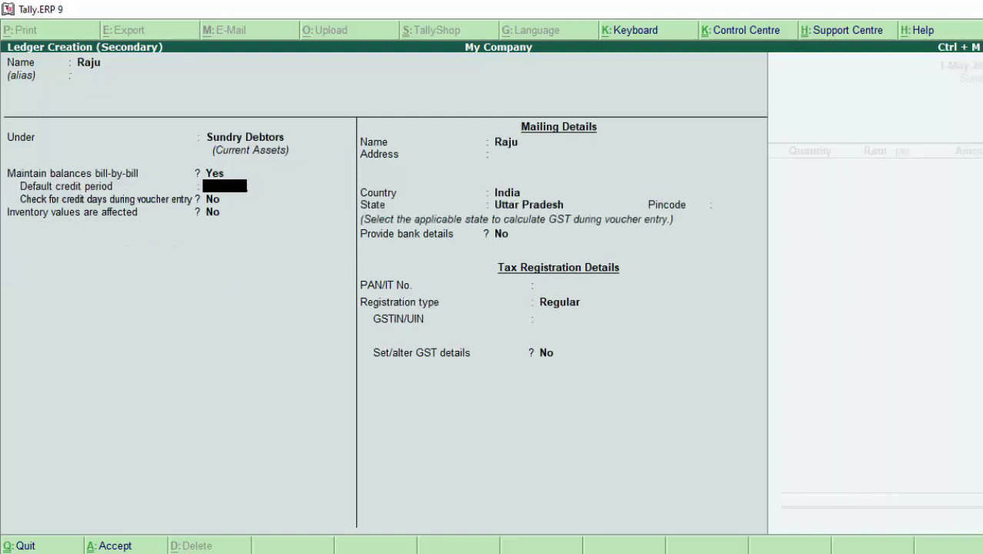
key("Return")
key("Return")
key("Return")
key("Return")
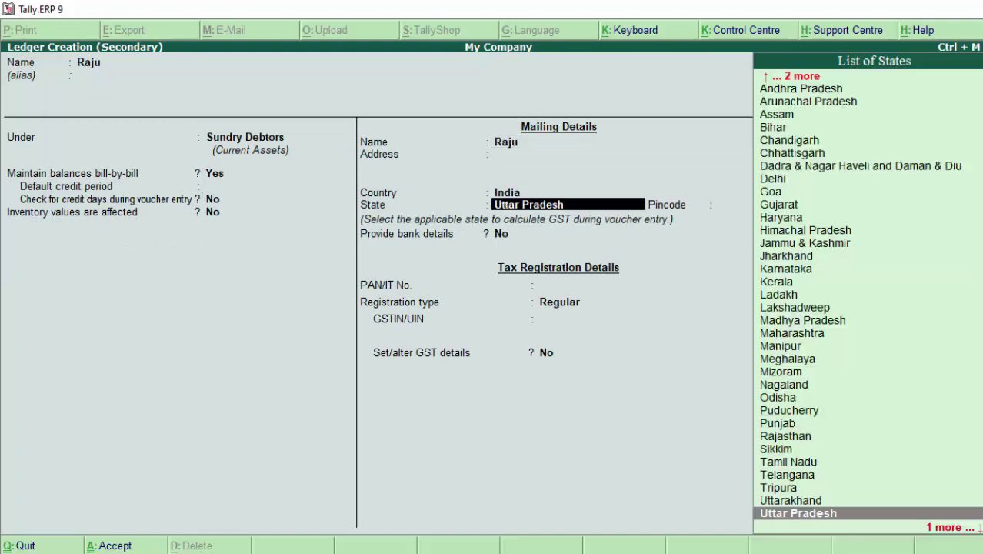
key("Return")
key("Return")
key("Return")
key("Return")
key("Return")
key("Return")
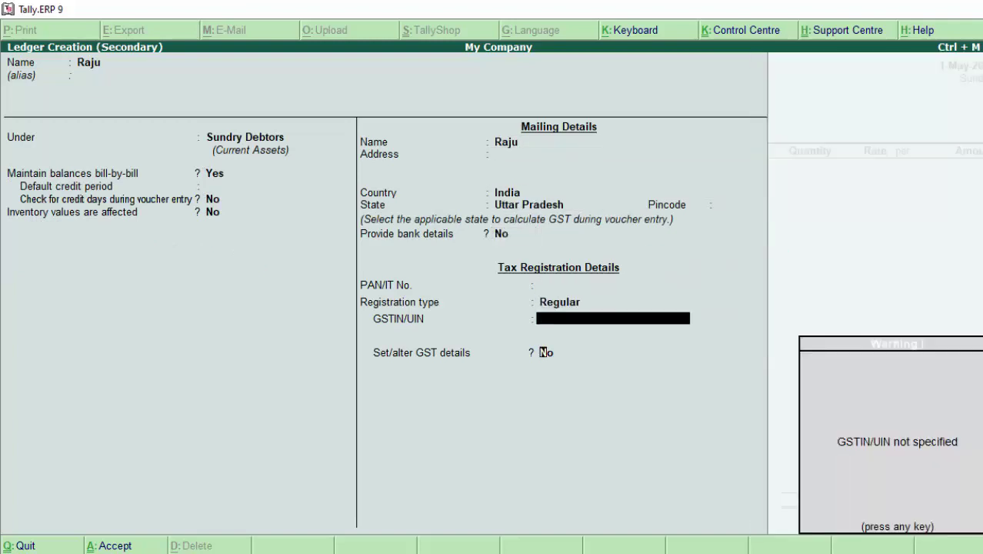
key("Return")
key("Return")
key("Return")
key("Return")
key("Return")
key("Return")
key("Return")
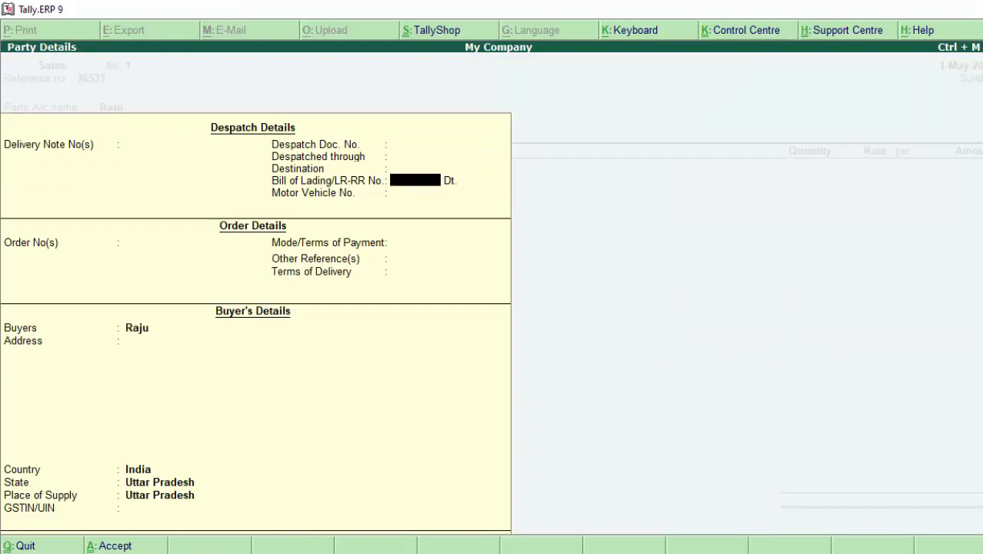
key("Return")
key("Return")
key("Return")
key("Return")
key("Return")
key("Return")
key("Return")
key("Return")
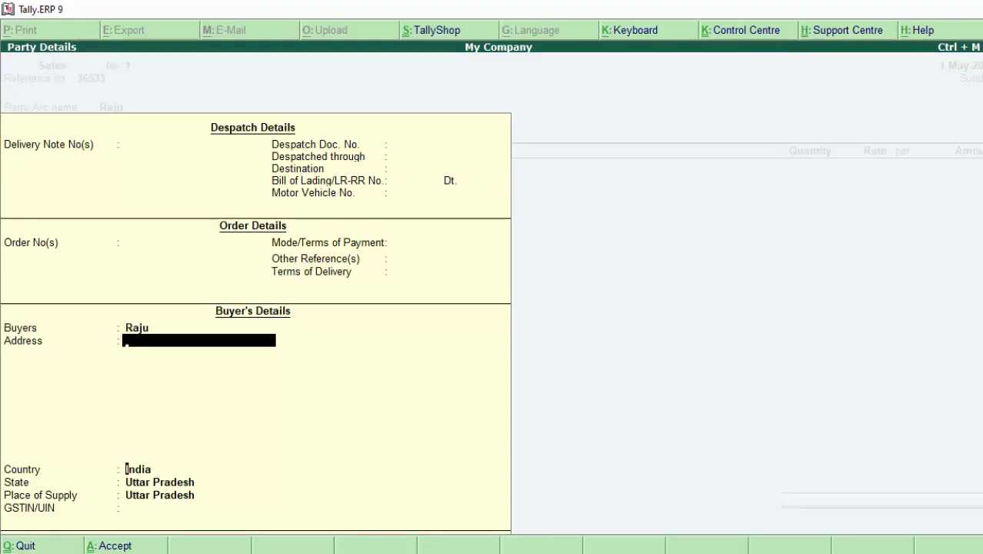
key("Return")
key("Return")
key("Return")
key("Return")
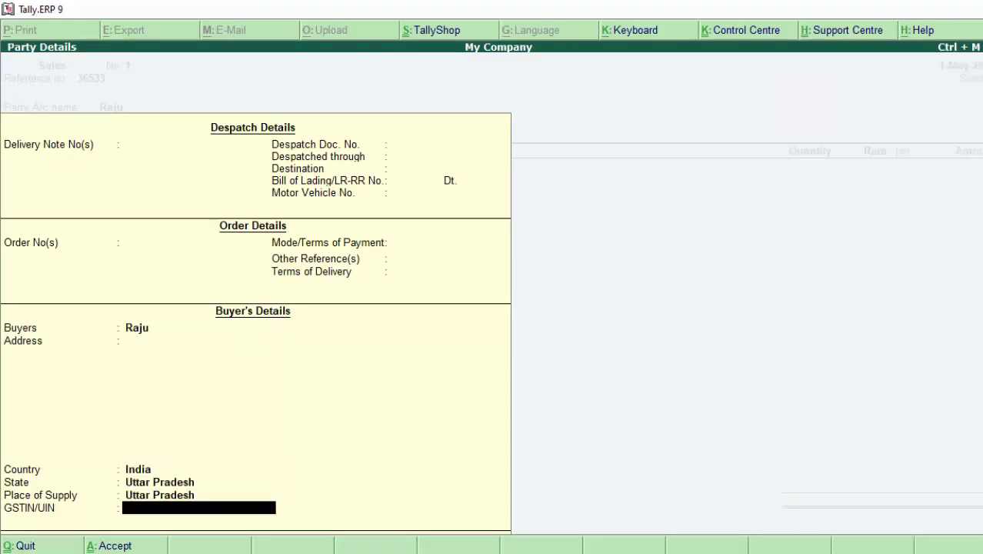
key("Return")
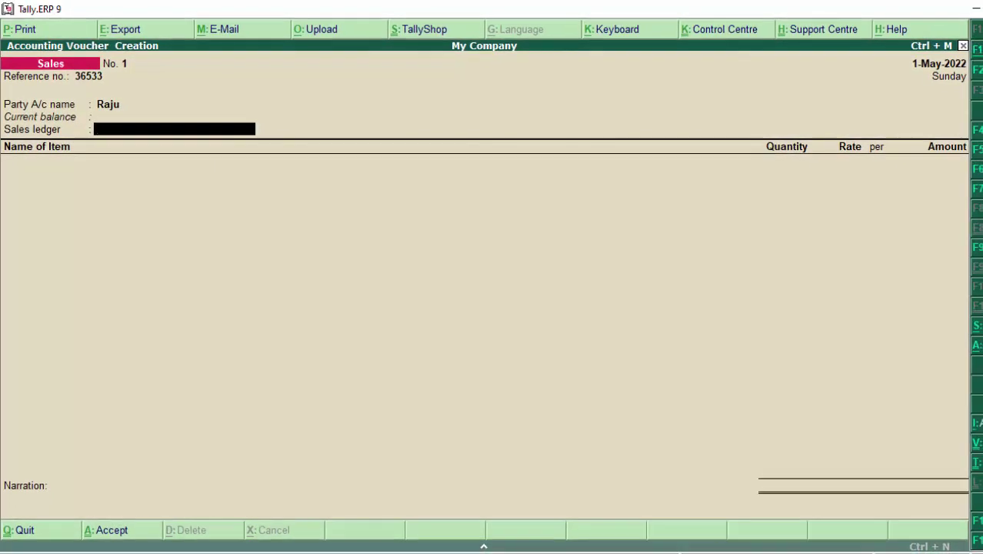
- Create the ledger 'Sales A/c' under Sales Accounts as the voucher's sales ledger
key("alt+c")
type("Sa")
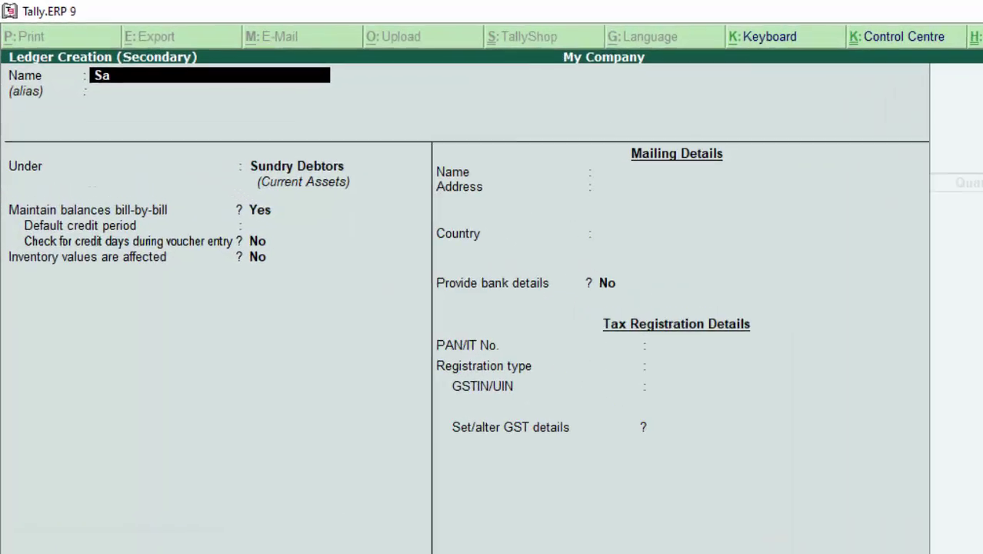
type("l")
type("es")
type(" a")
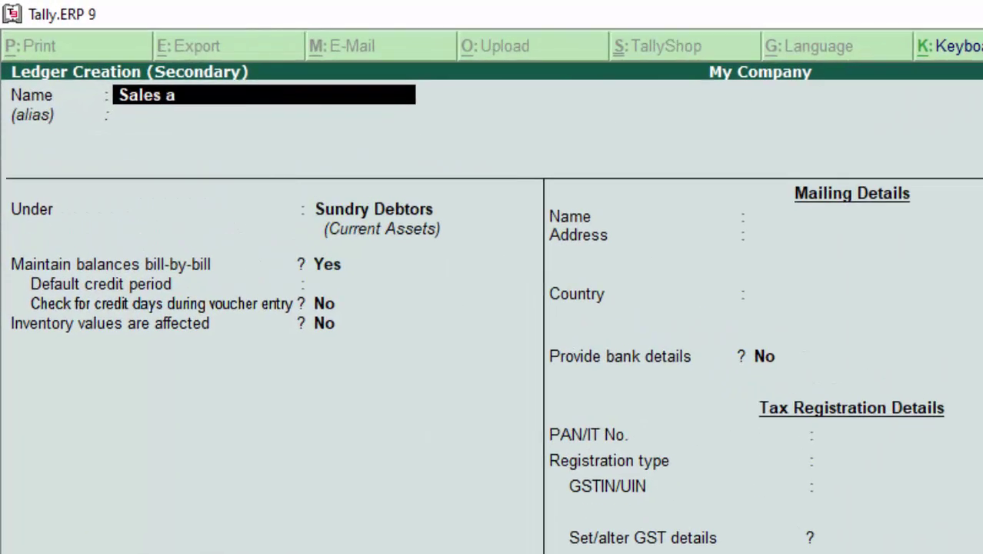
type("/c")
key("Return")
key("Return")
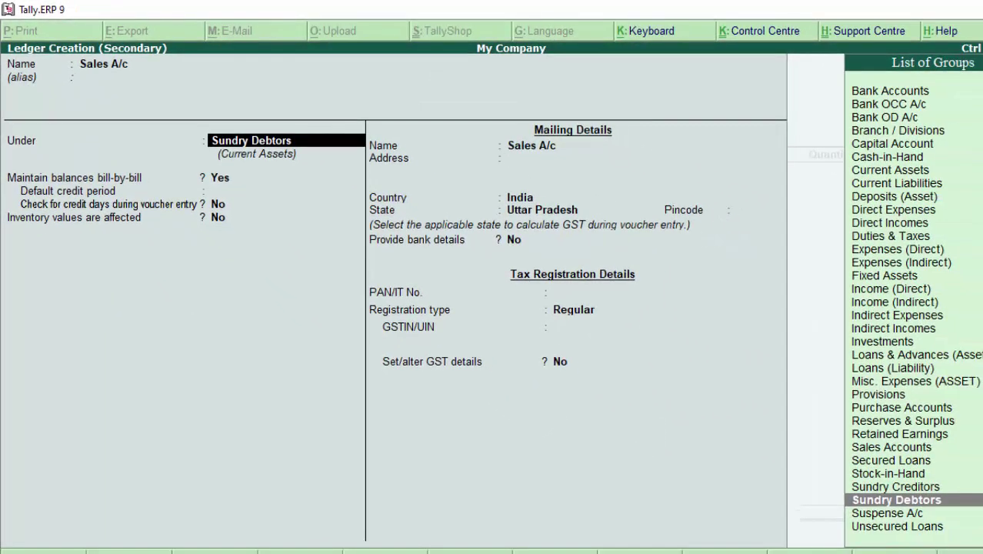
type("S")
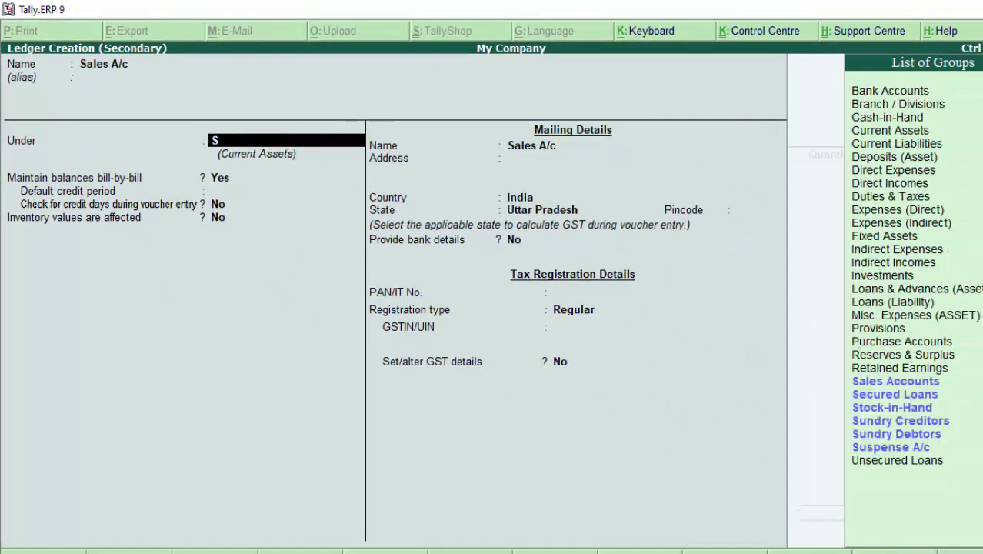
type("a")
key("Return")
key("Return")
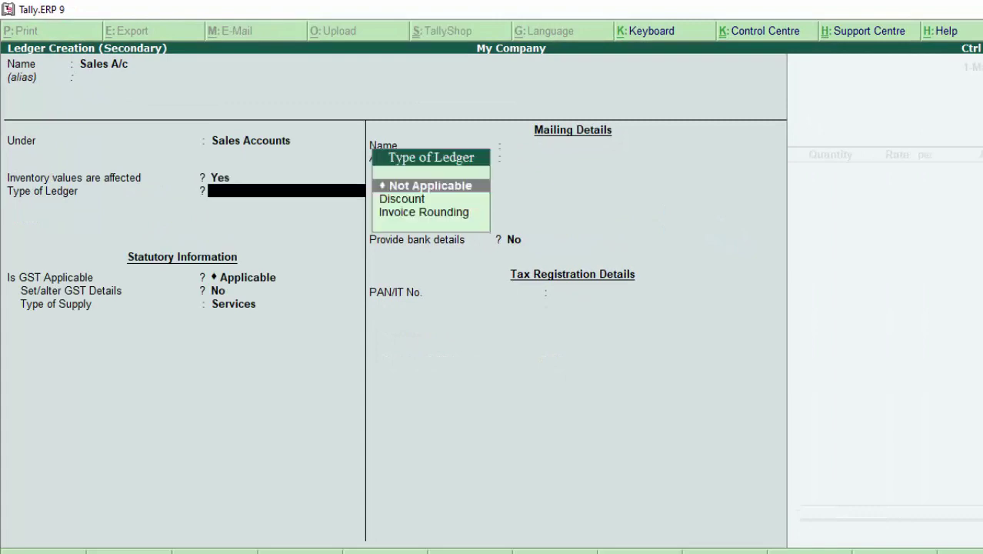
key("Return")
key("Return")
key("Return")
key("Return")
key("Return")
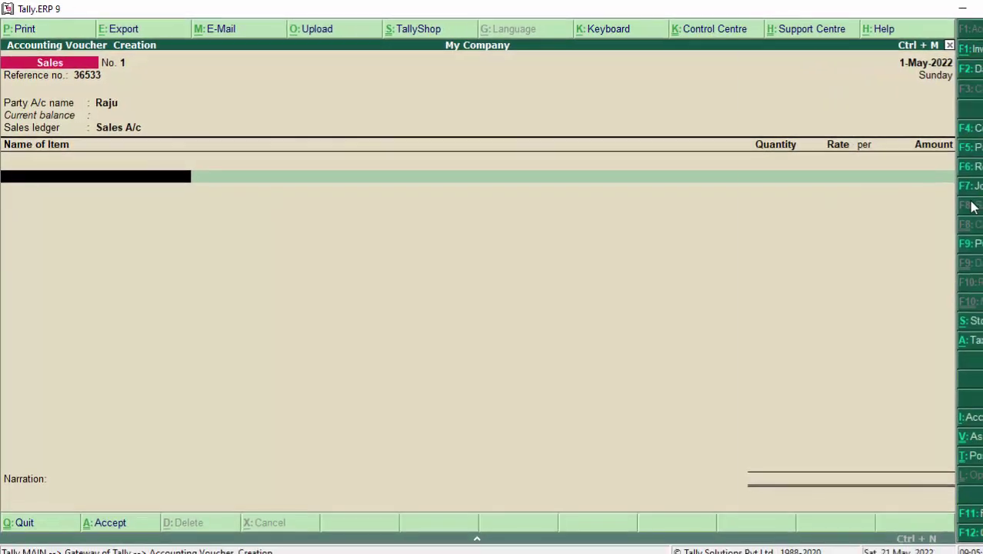
- Add 90 Chairs at a rate of 800.00 per nos
type("C")
key("Return")
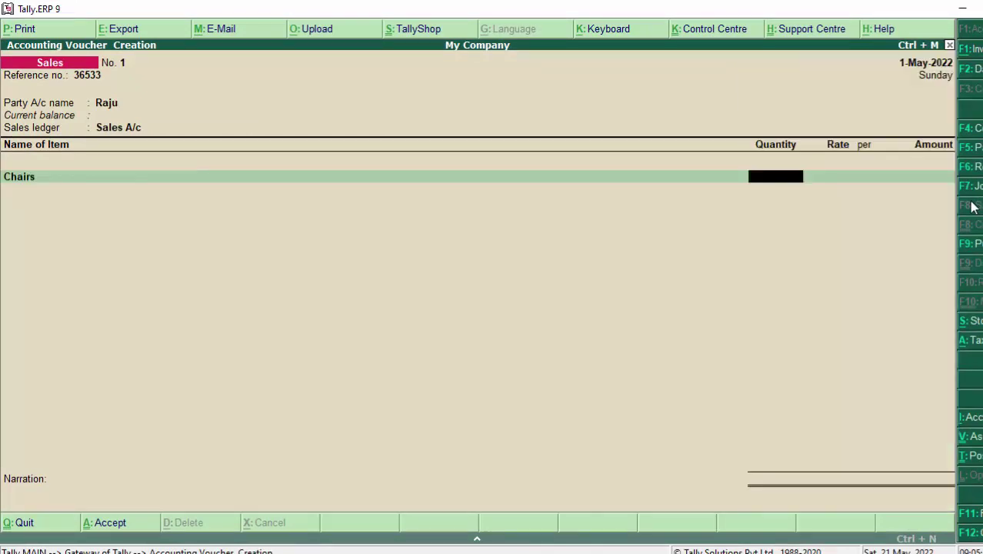
type("90")
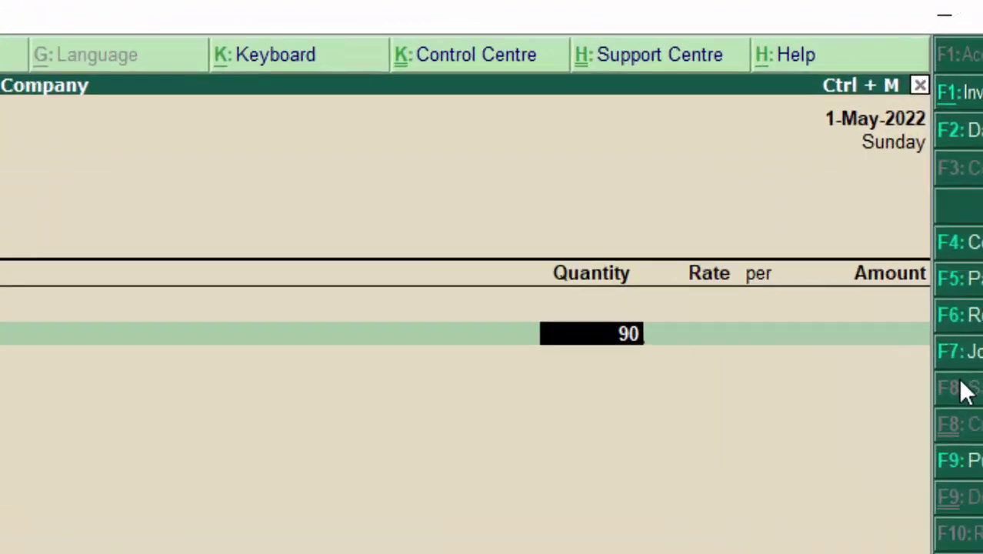
key("Return")
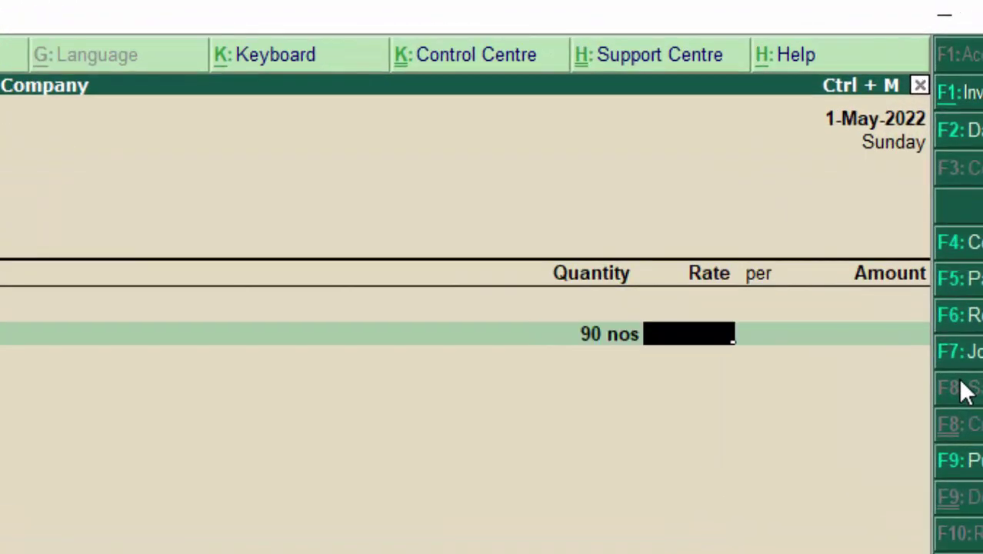
type("6")
key("BackSpace")
type("800")
key("Return")
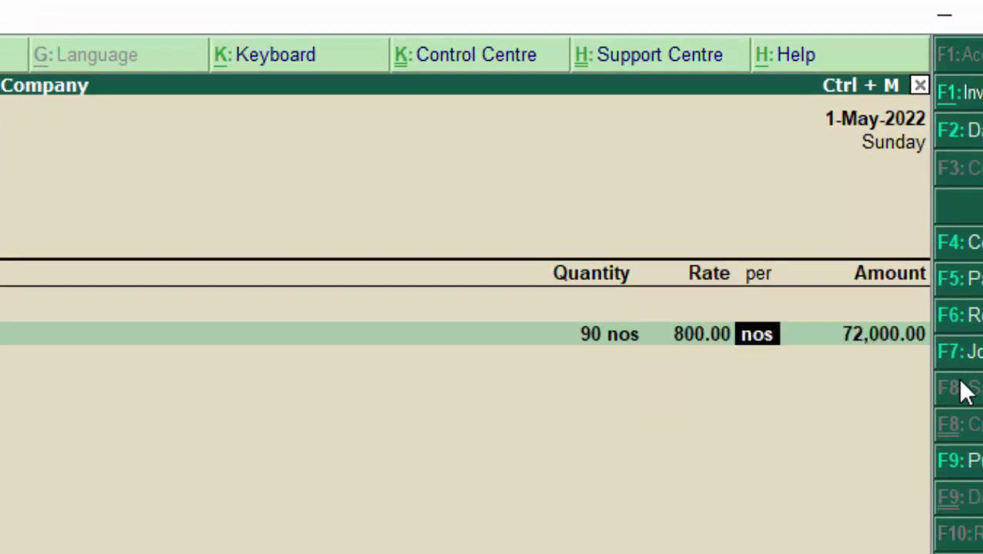
key("Return")
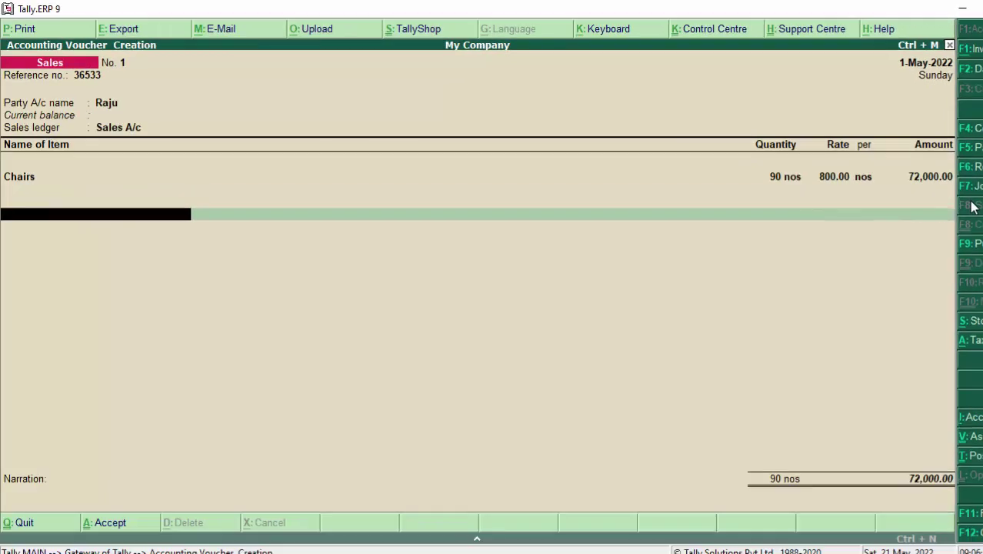
- Add Cgst and Sgst of 6,480.00 each and skip narration, totalling 84,960.00
type("C")
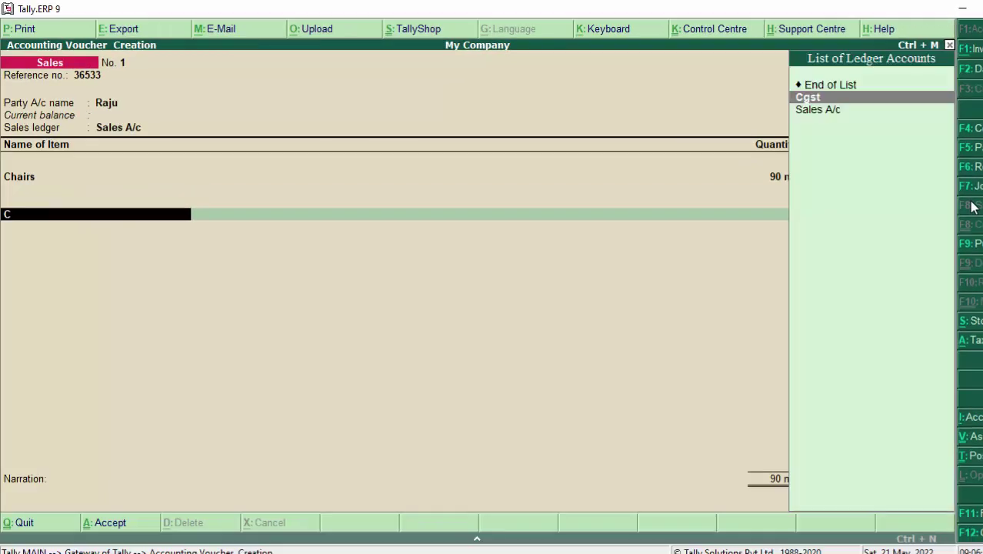
key("Return")
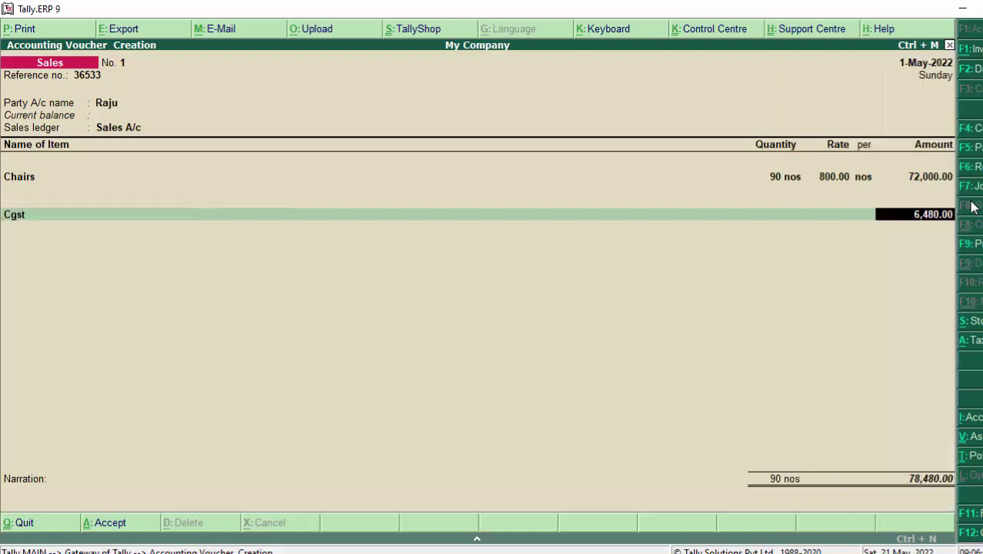
key("Return")
type("S")
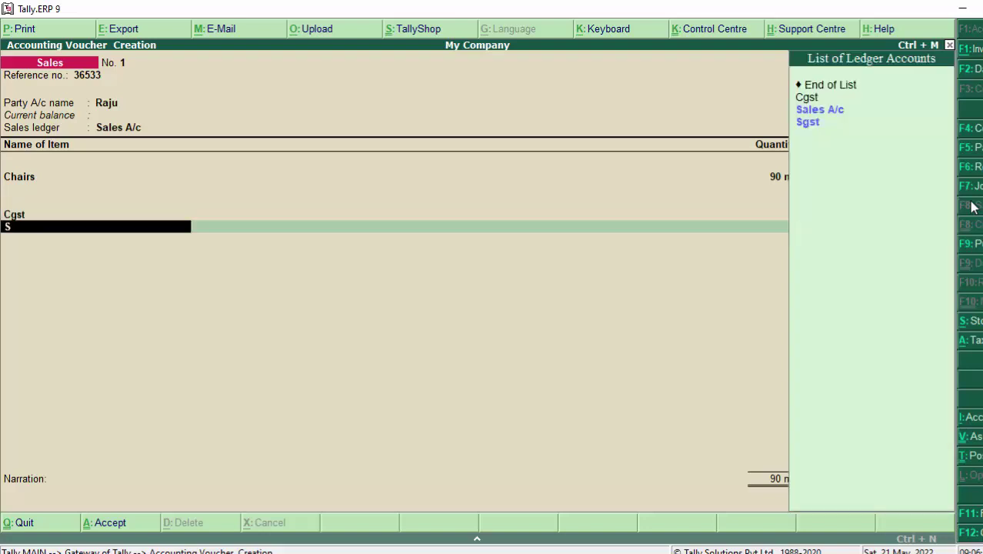
key("Down")
key("Return")
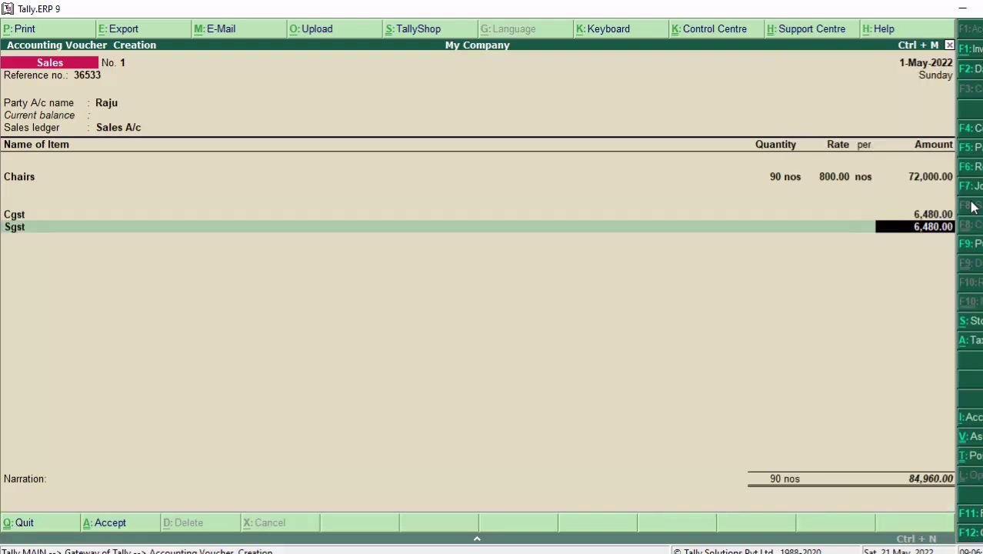
key("Return")
key("Return")
key("Return")
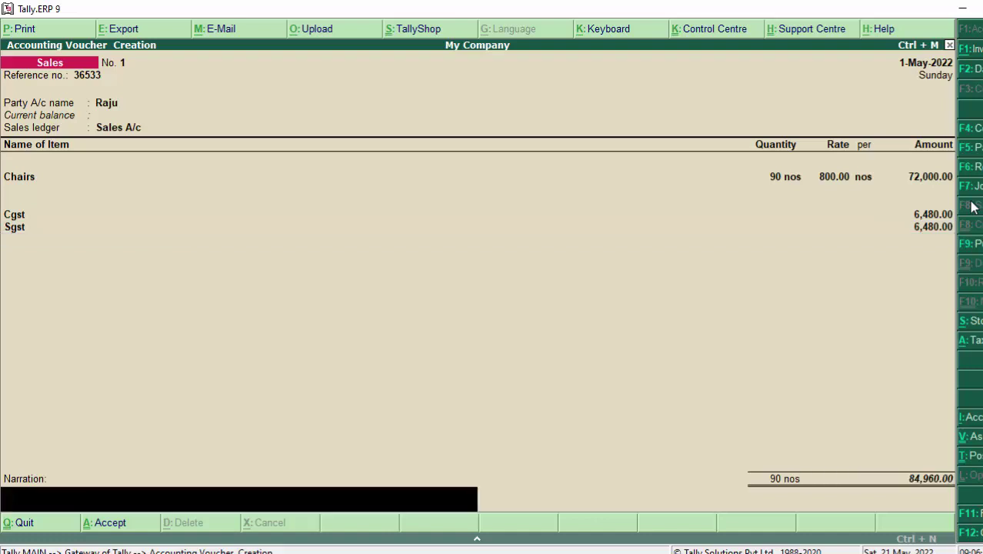
key("Return")
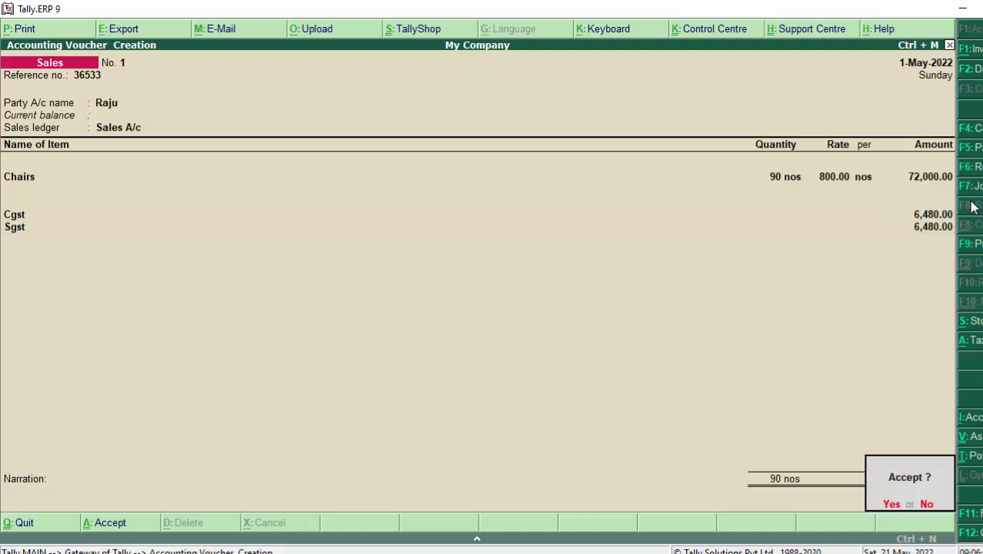
key("Return")
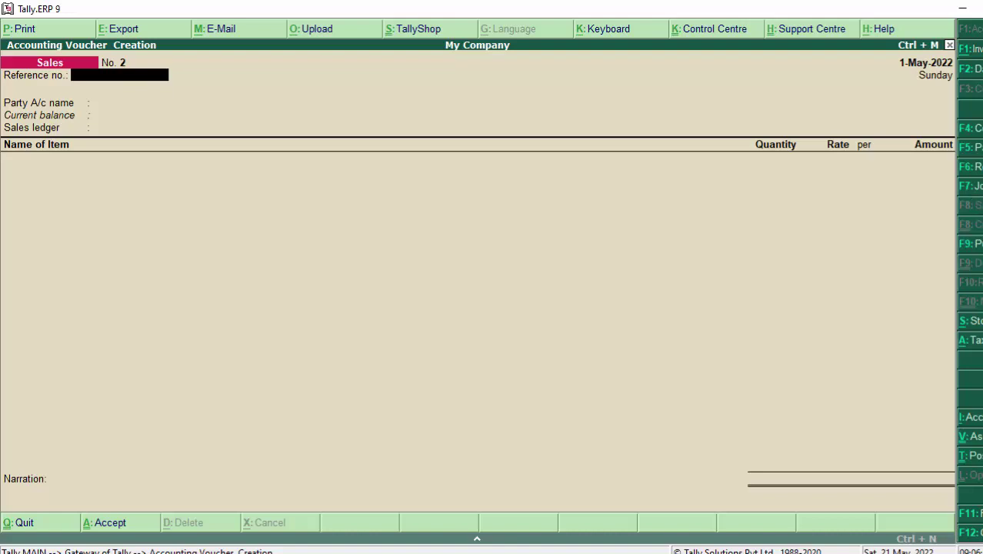
- Record Receipt No. 2: customer credited 84,960.00 against sales bill 1, Cash debited
key("F6")
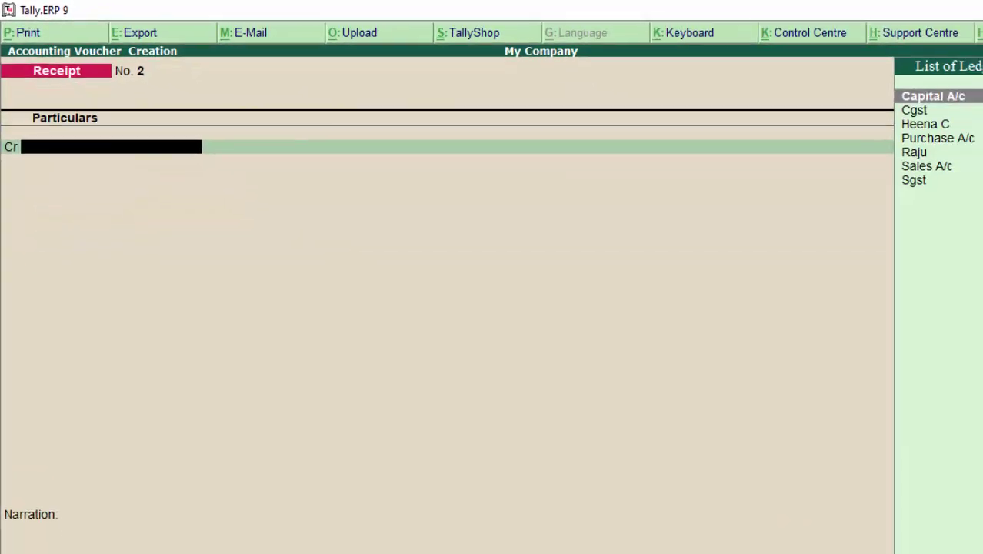
key("Down")
key("Down")
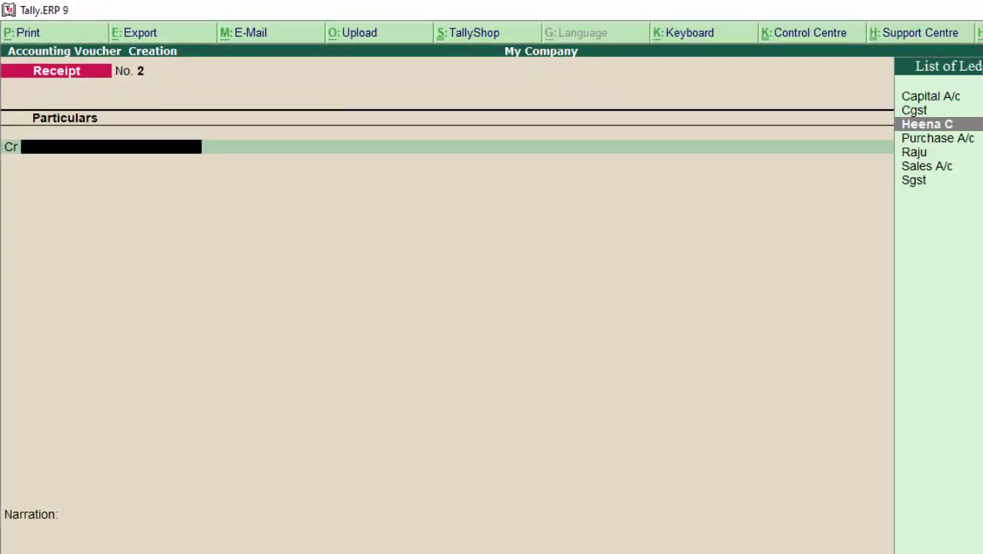
key("Down")
key("Down")
key("Return")
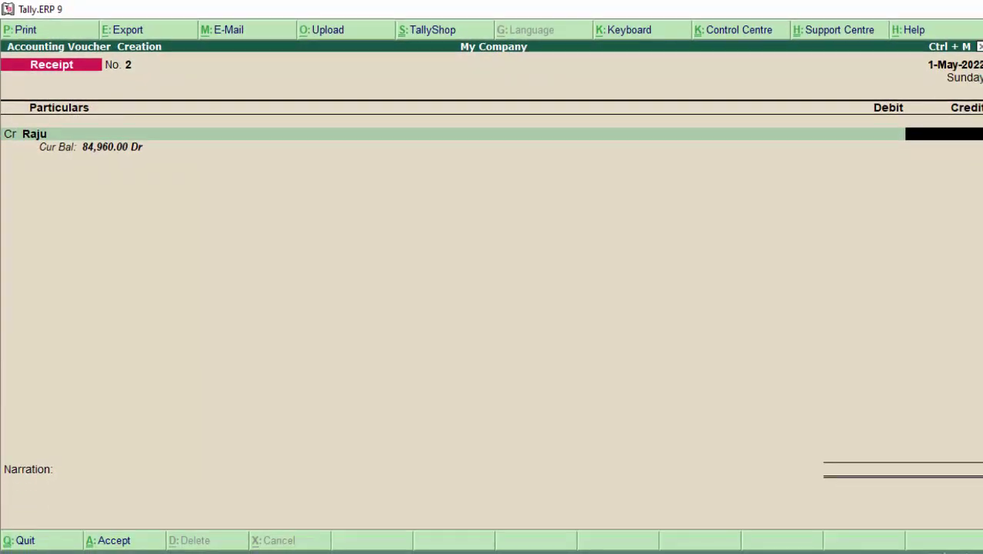
type("4")
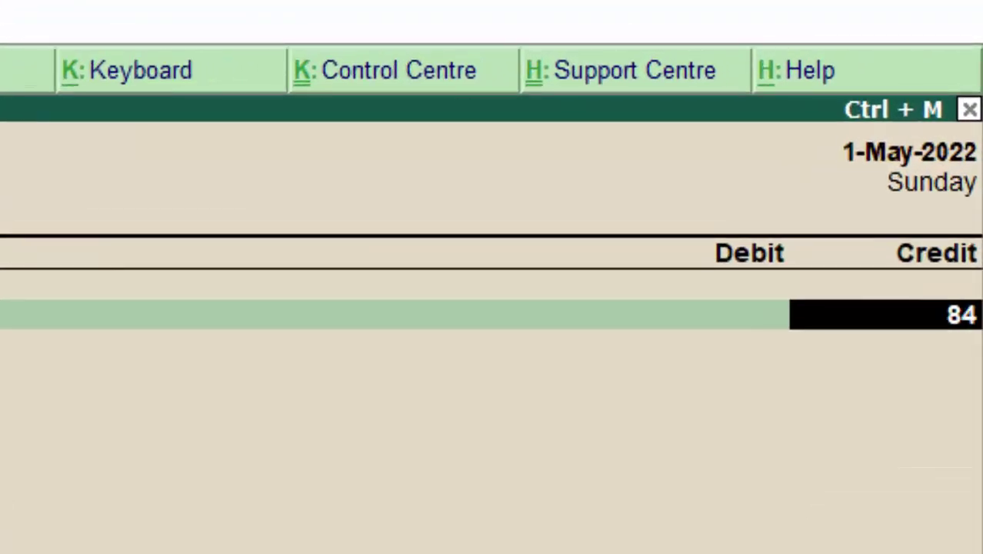
type(",960")
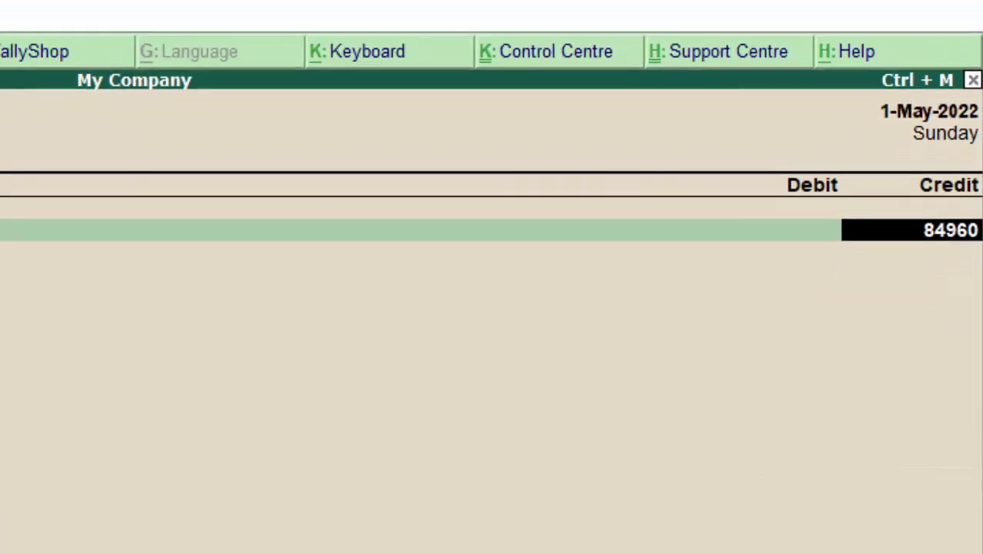
key("Return")
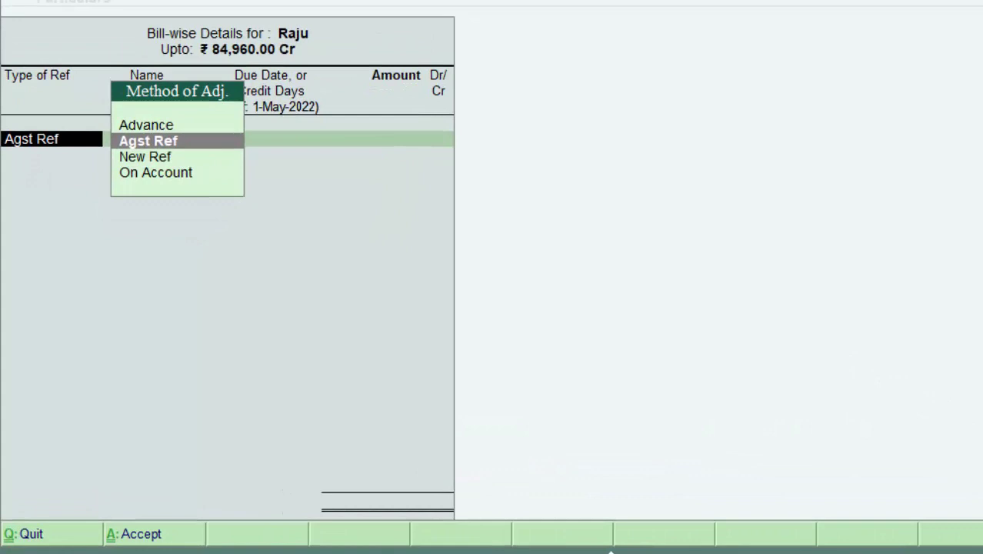
key("Return")
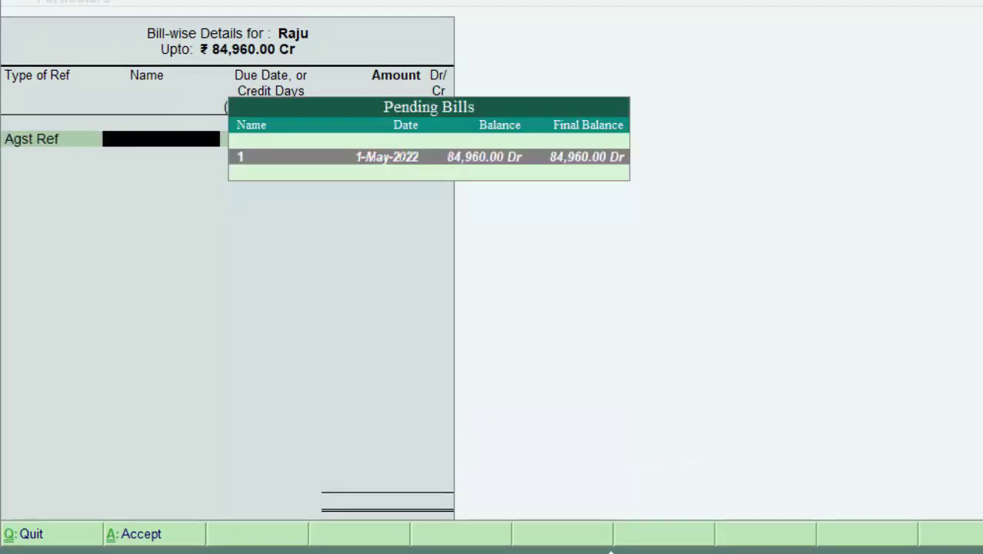
key("Return")
key("Return")
key("Return")
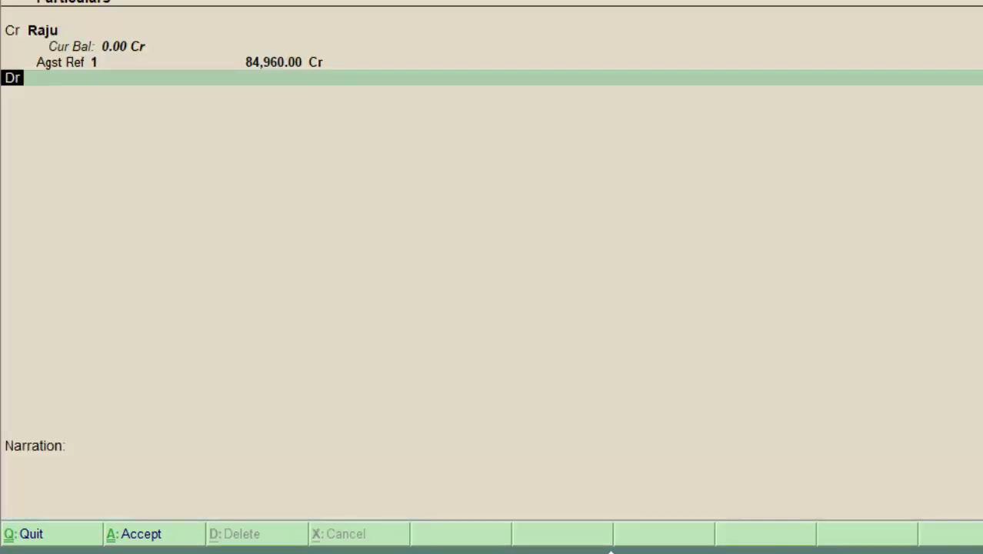
key("Down")
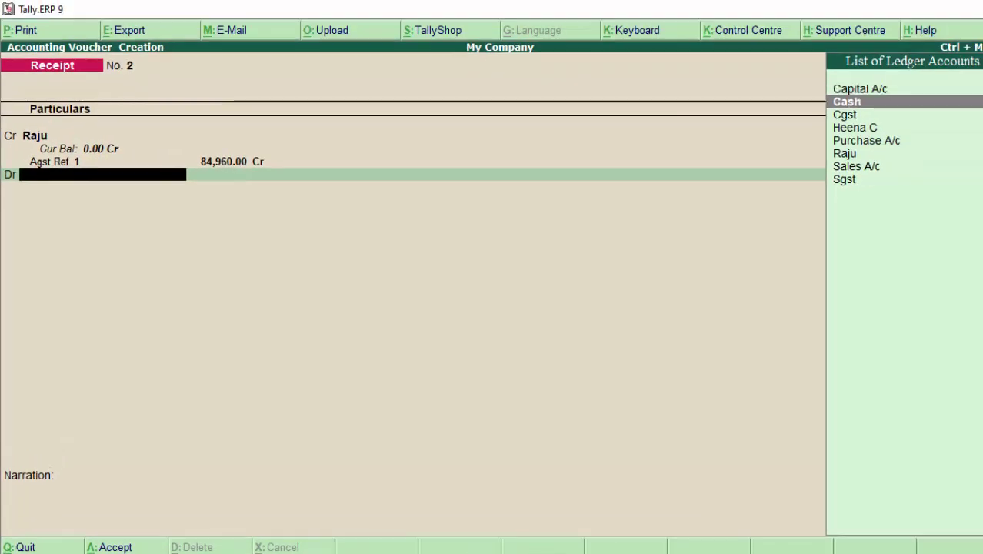
key("Return")
key("Return")
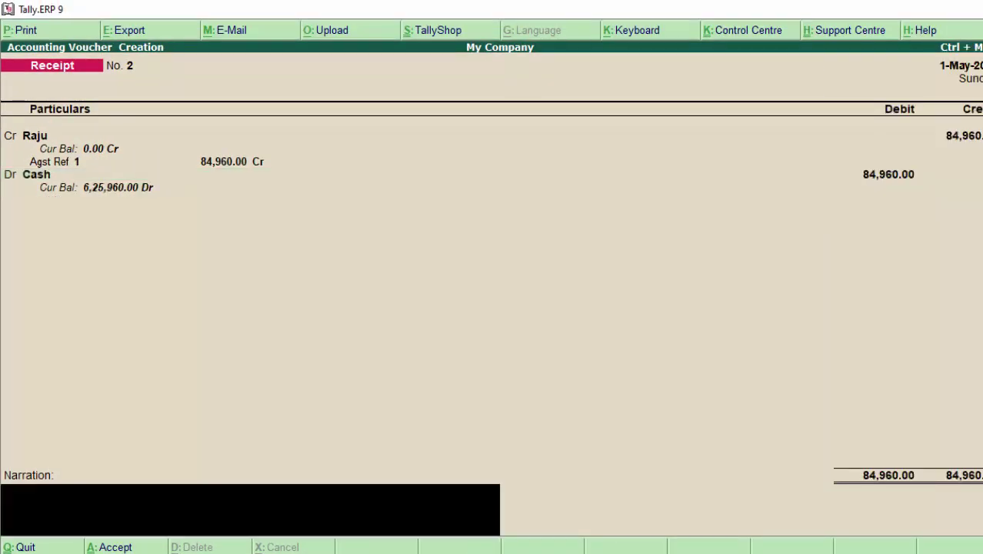
key("Return")
key("Return")
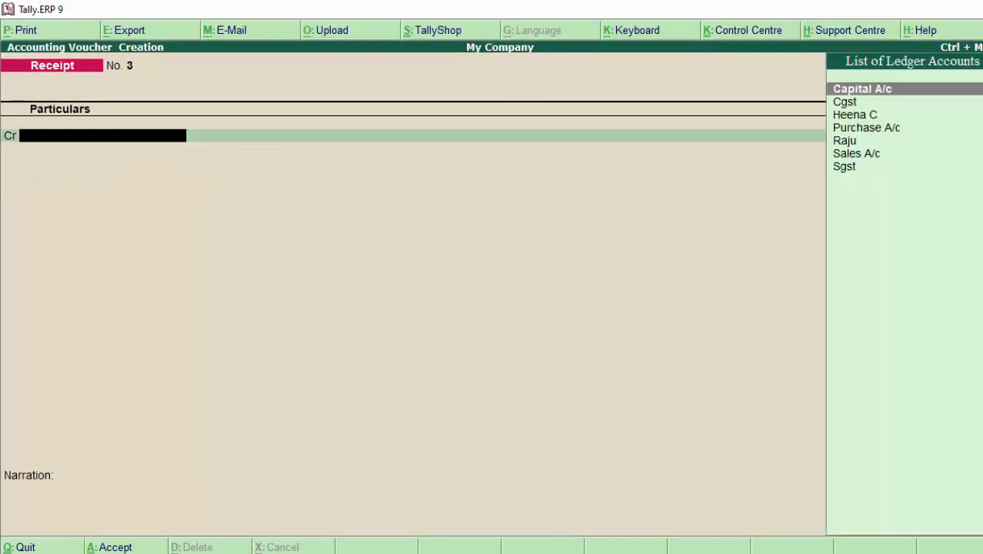
- Close the blank Receipt No. 3 and return to Gateway of Tally
key("Escape")
key("Return")
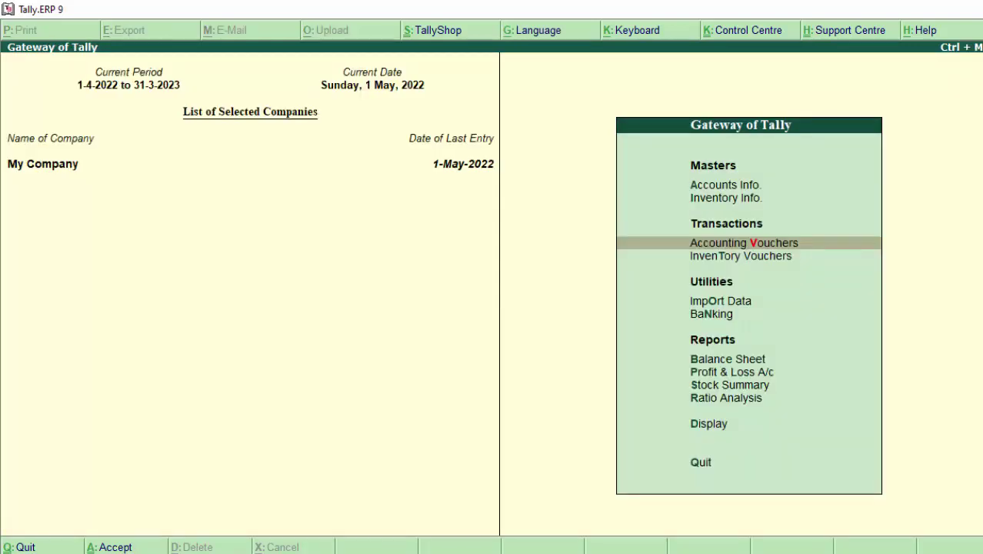